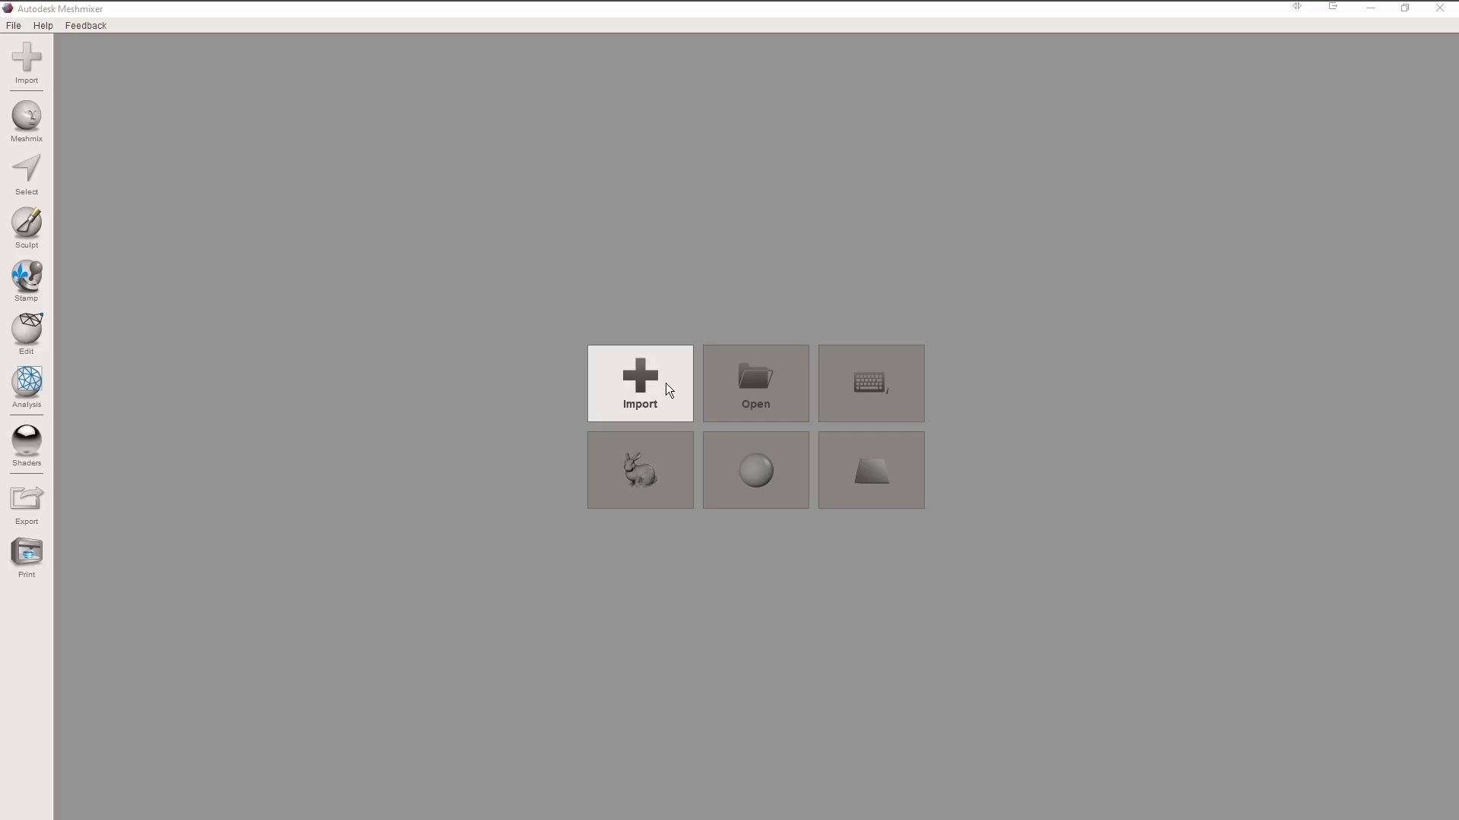
- Import the head.stl mesh from the my chip hazard folder
left_click(630, 389)
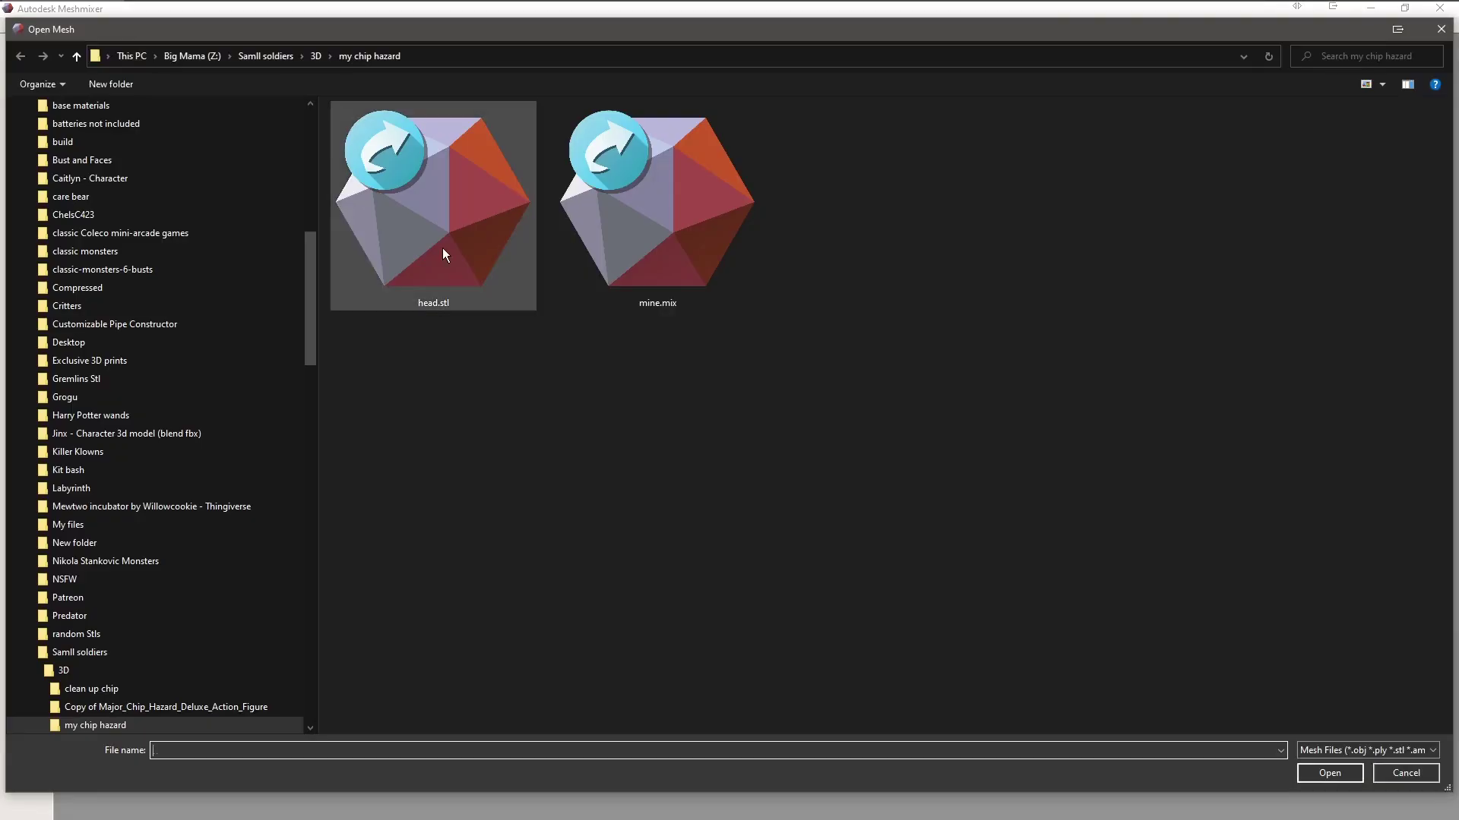
left_click(443, 250)
left_click(1311, 777)
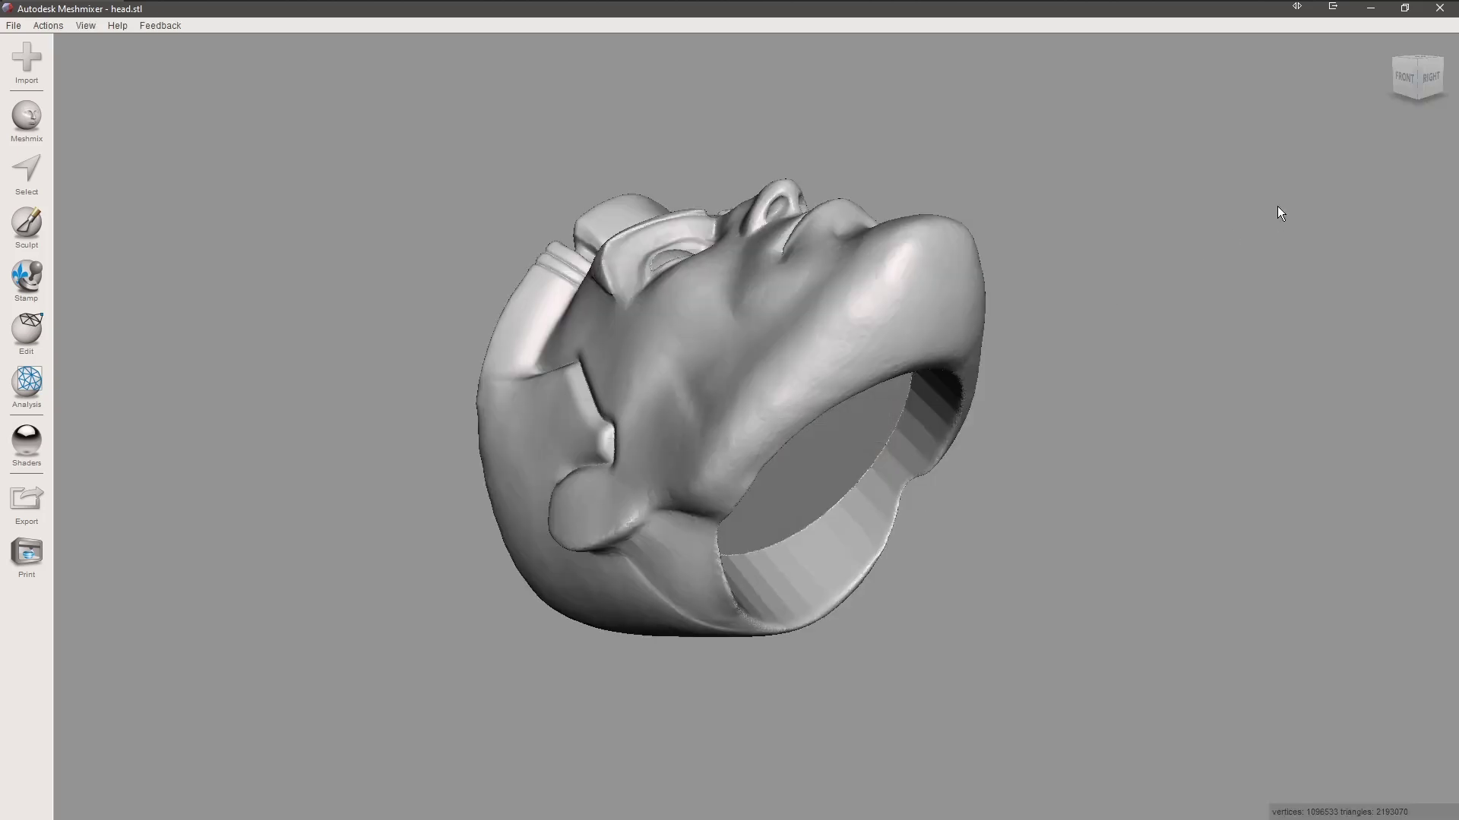
- Inspect the imported head from several sides and examine its mesh density with the wireframe, ending in the shaded side view
left_click(1420, 76)
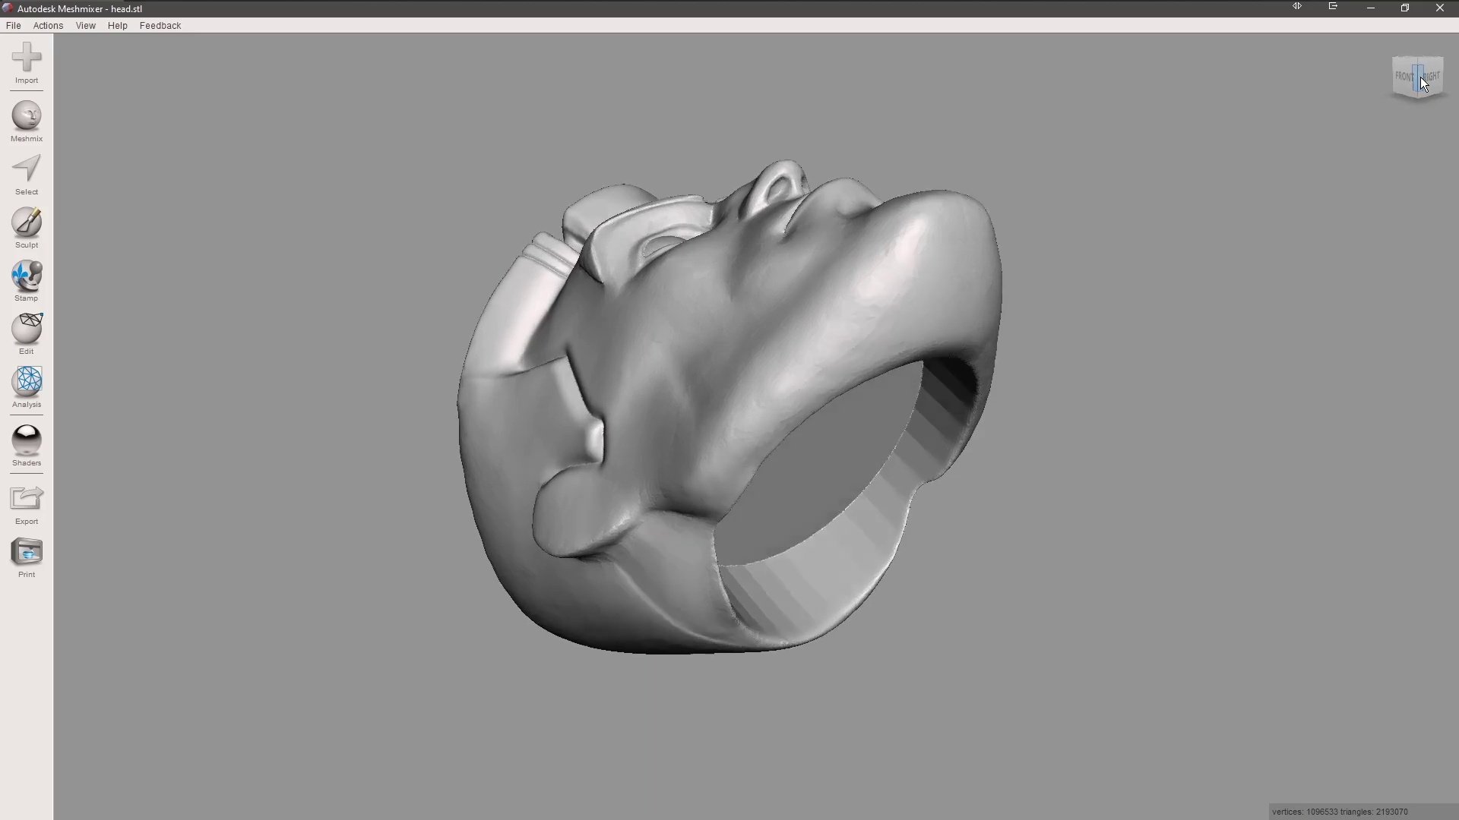
left_click(1431, 76)
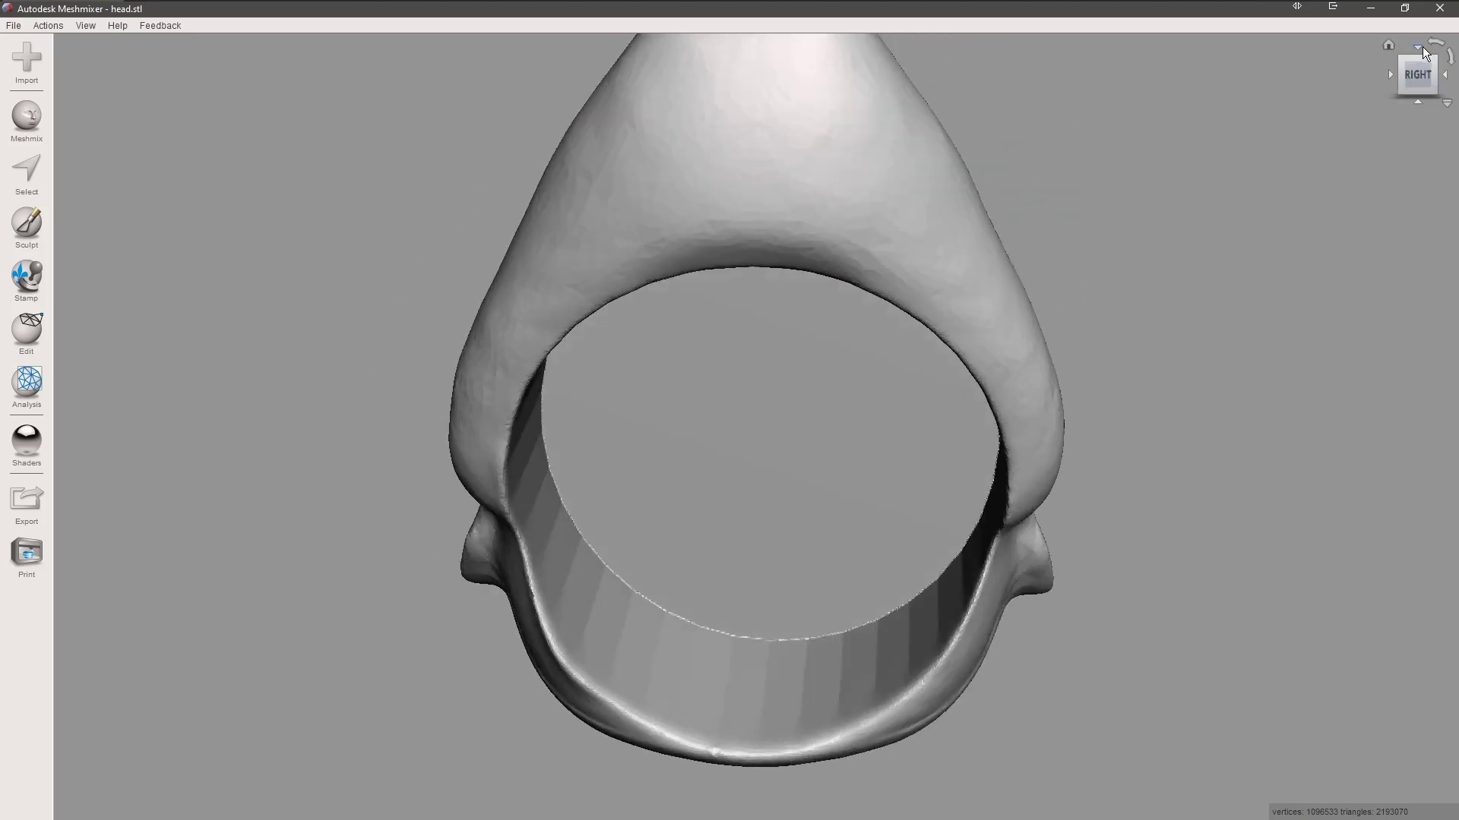
left_click(1416, 47)
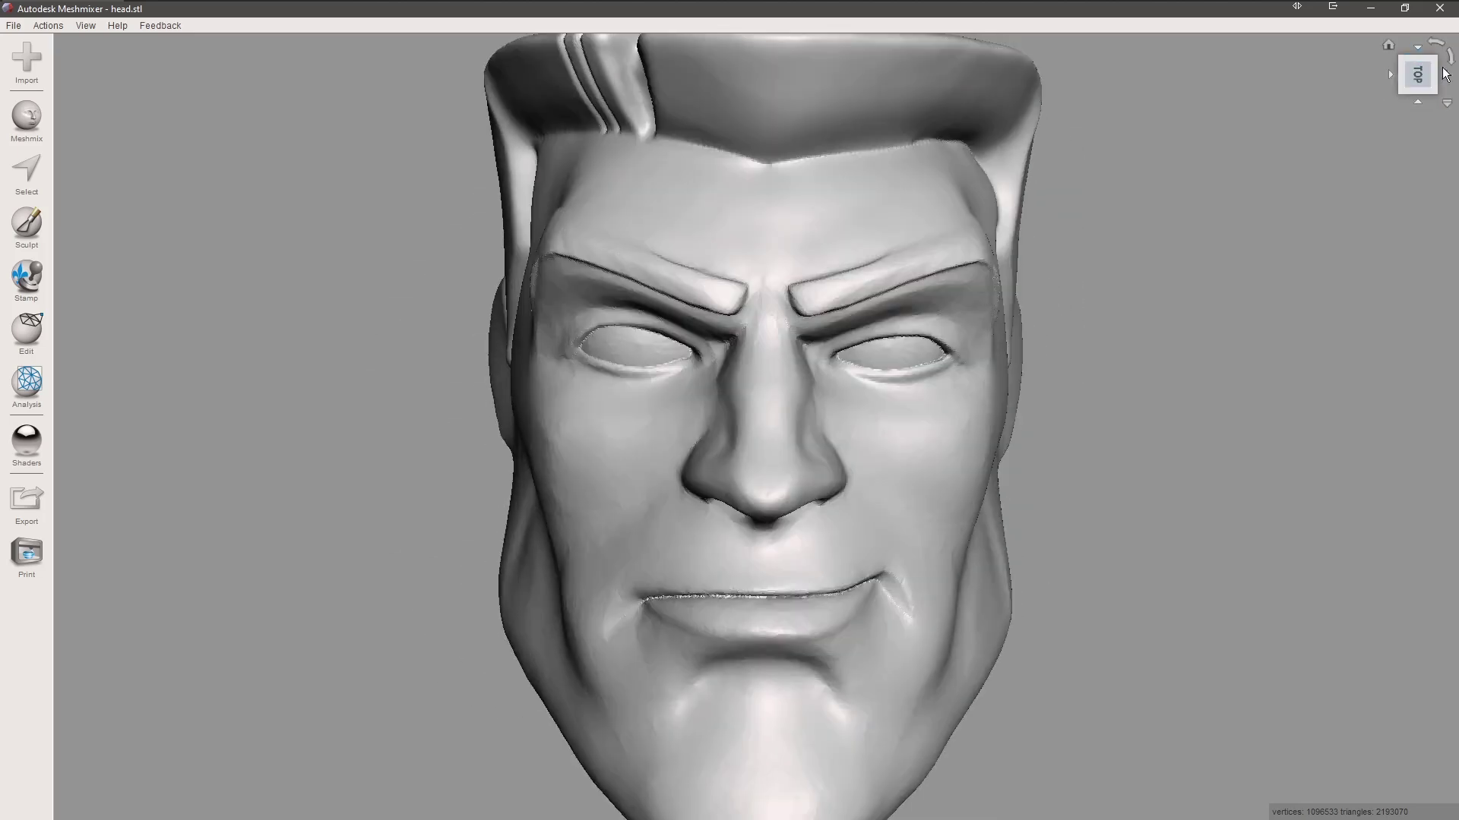
left_click(1391, 76)
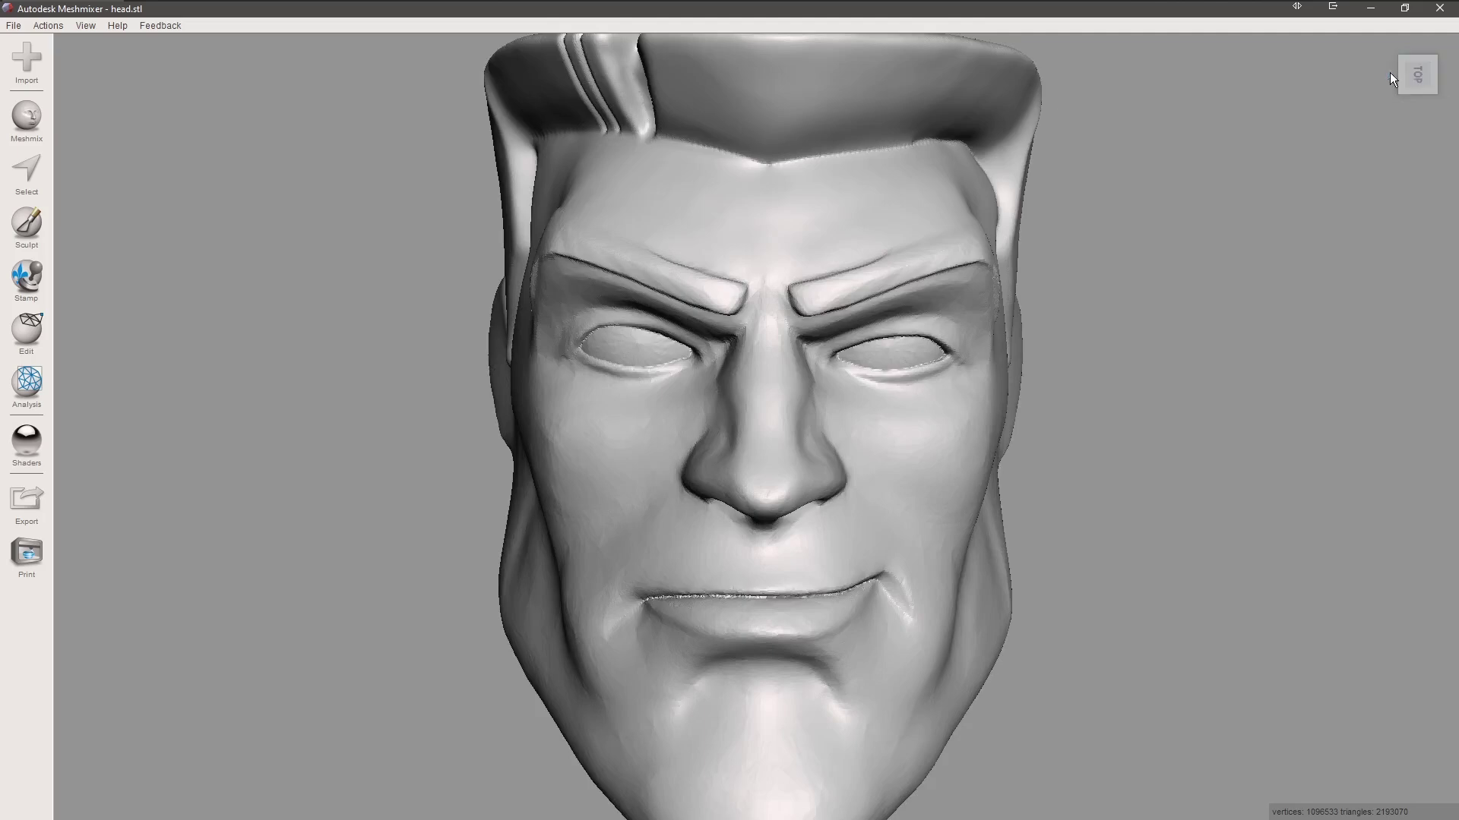
left_click(1451, 58)
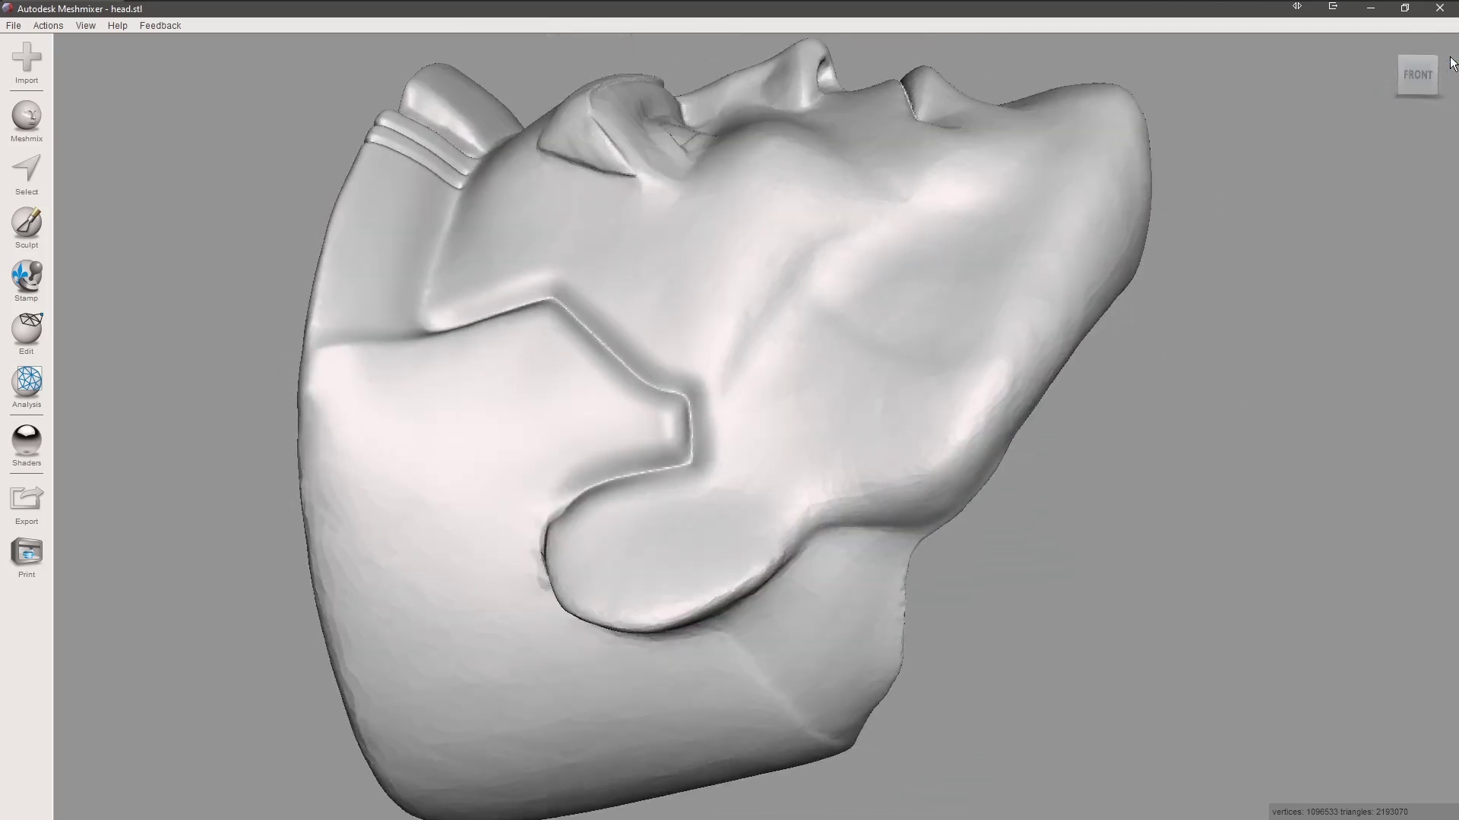
scroll(950, 272, "down", 3)
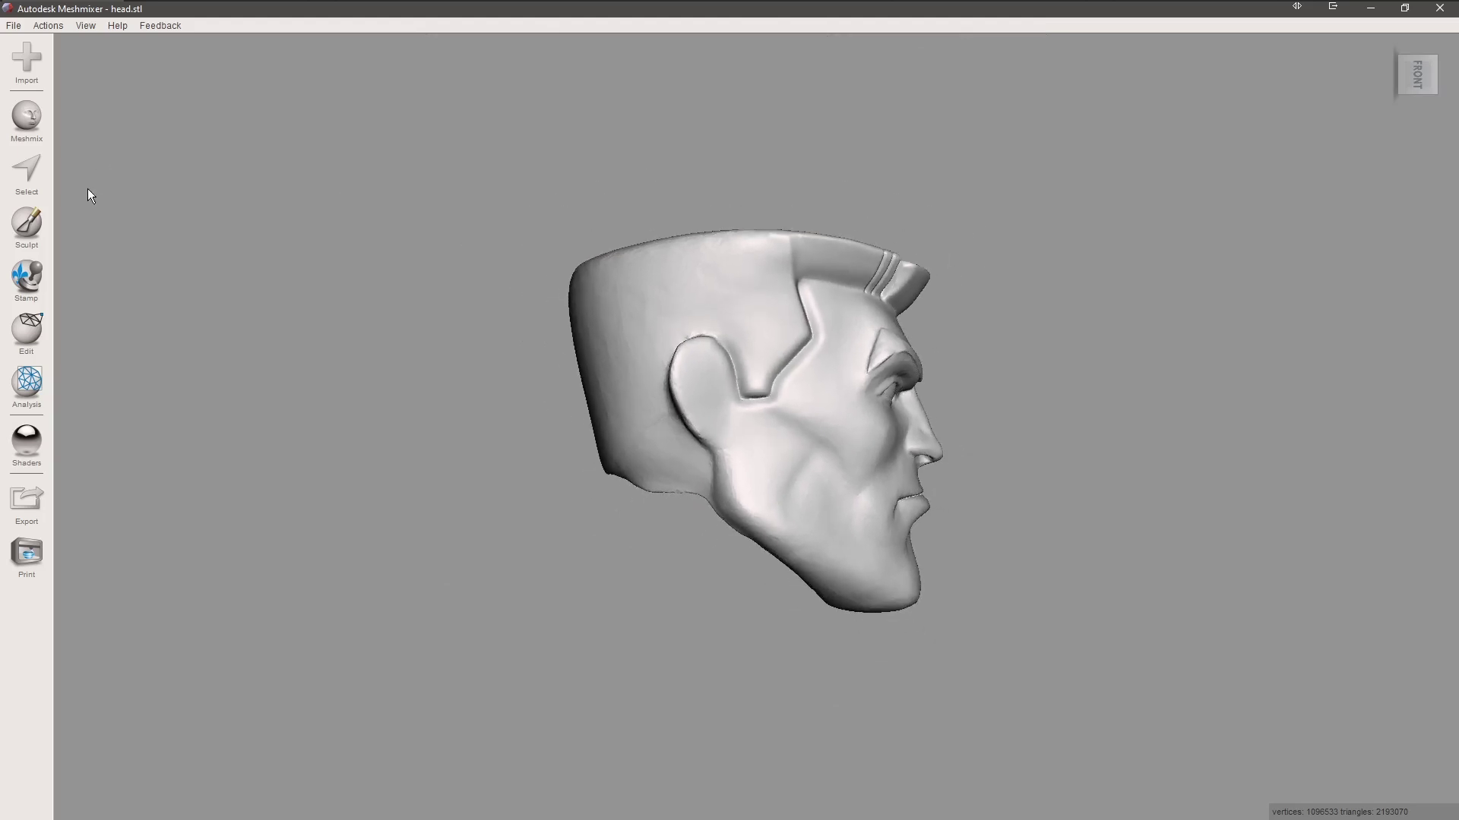
left_click(83, 25)
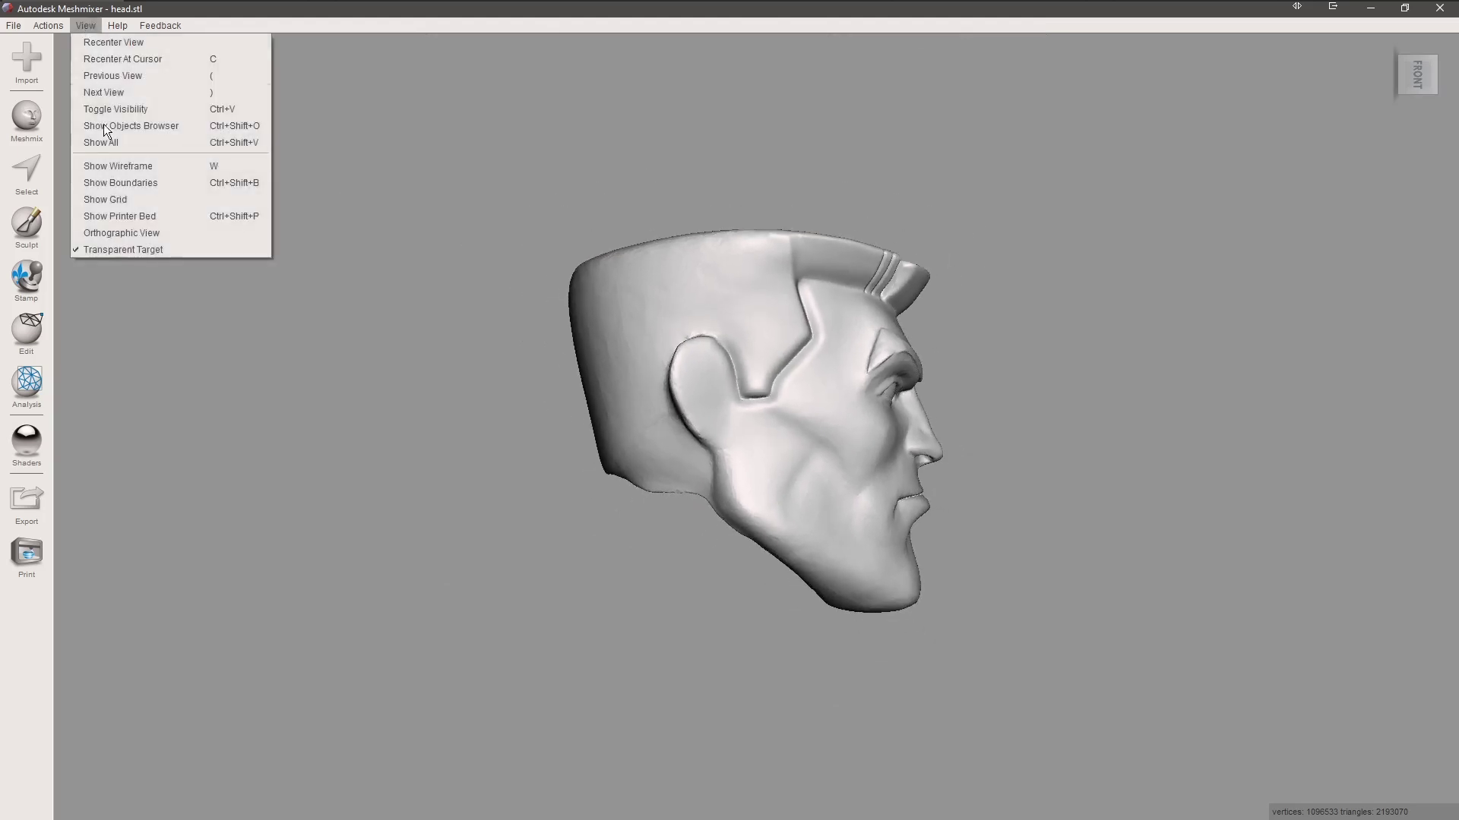
left_click(119, 168)
scroll(746, 383, "up", 10)
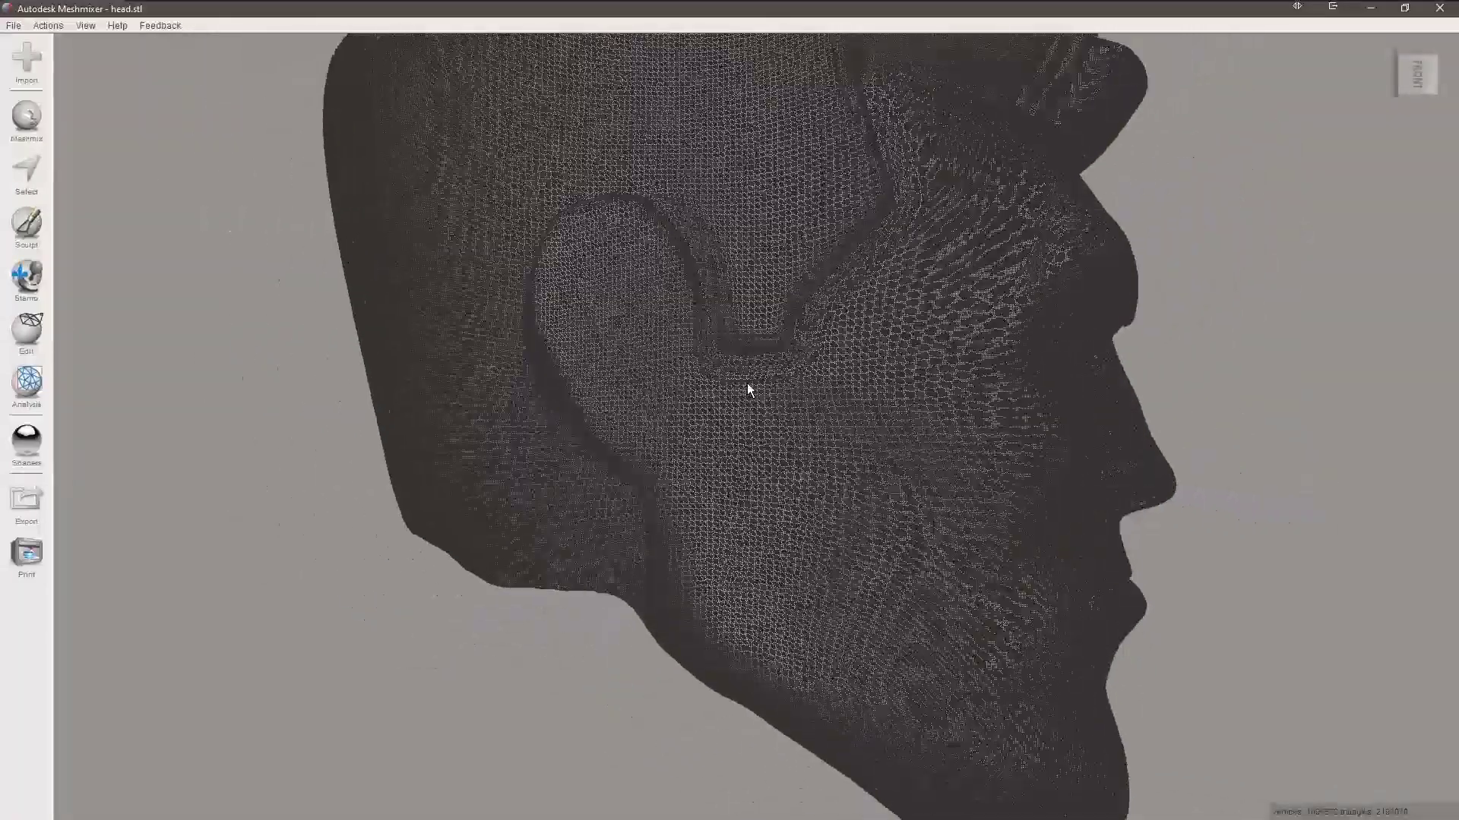
left_click(94, 28)
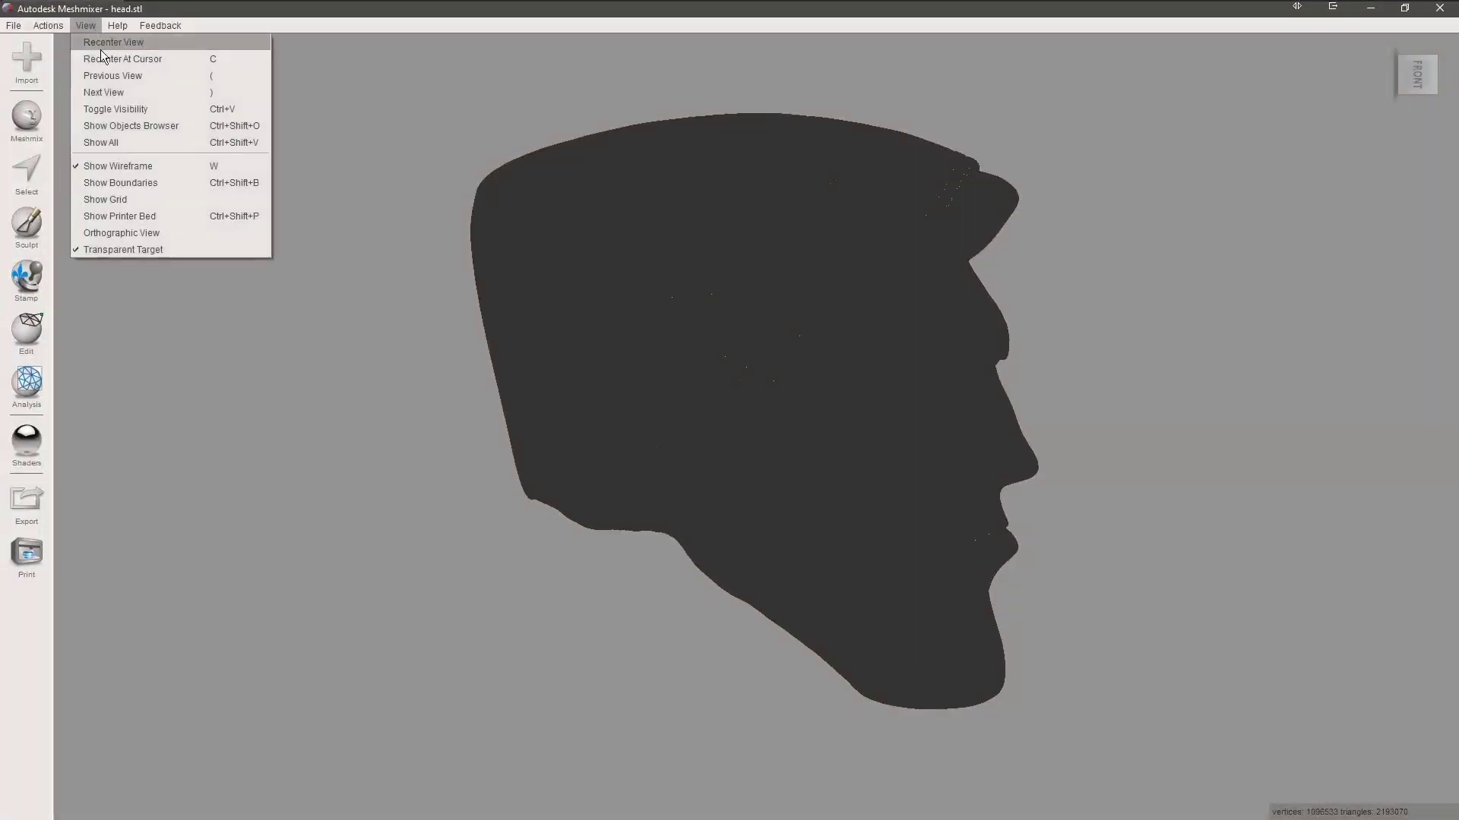
left_click(133, 162)
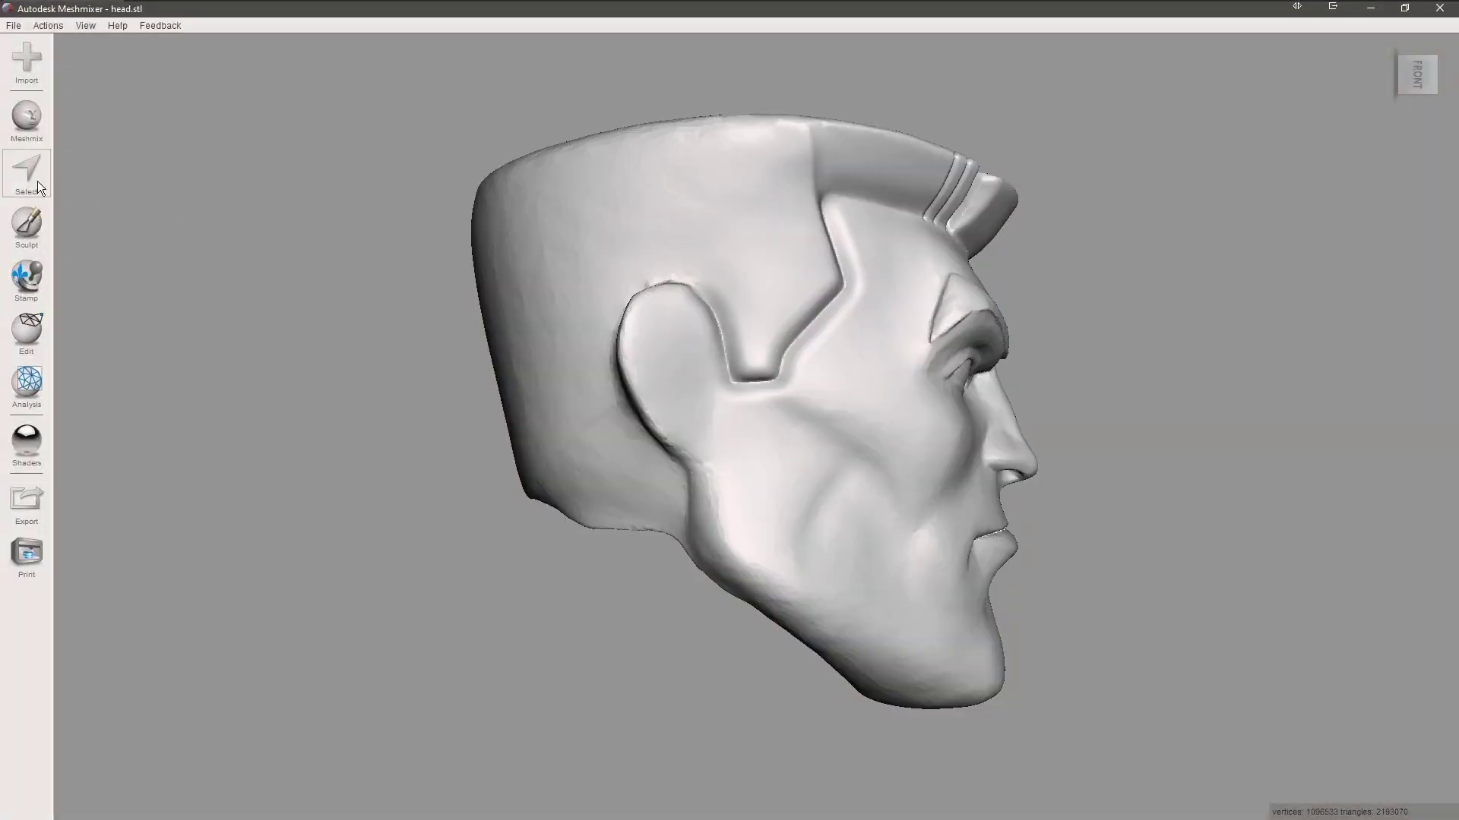
- Add a cube primitive over the head, centre it on the face and scale it up to about 34.9 mm per side
left_click(31, 122)
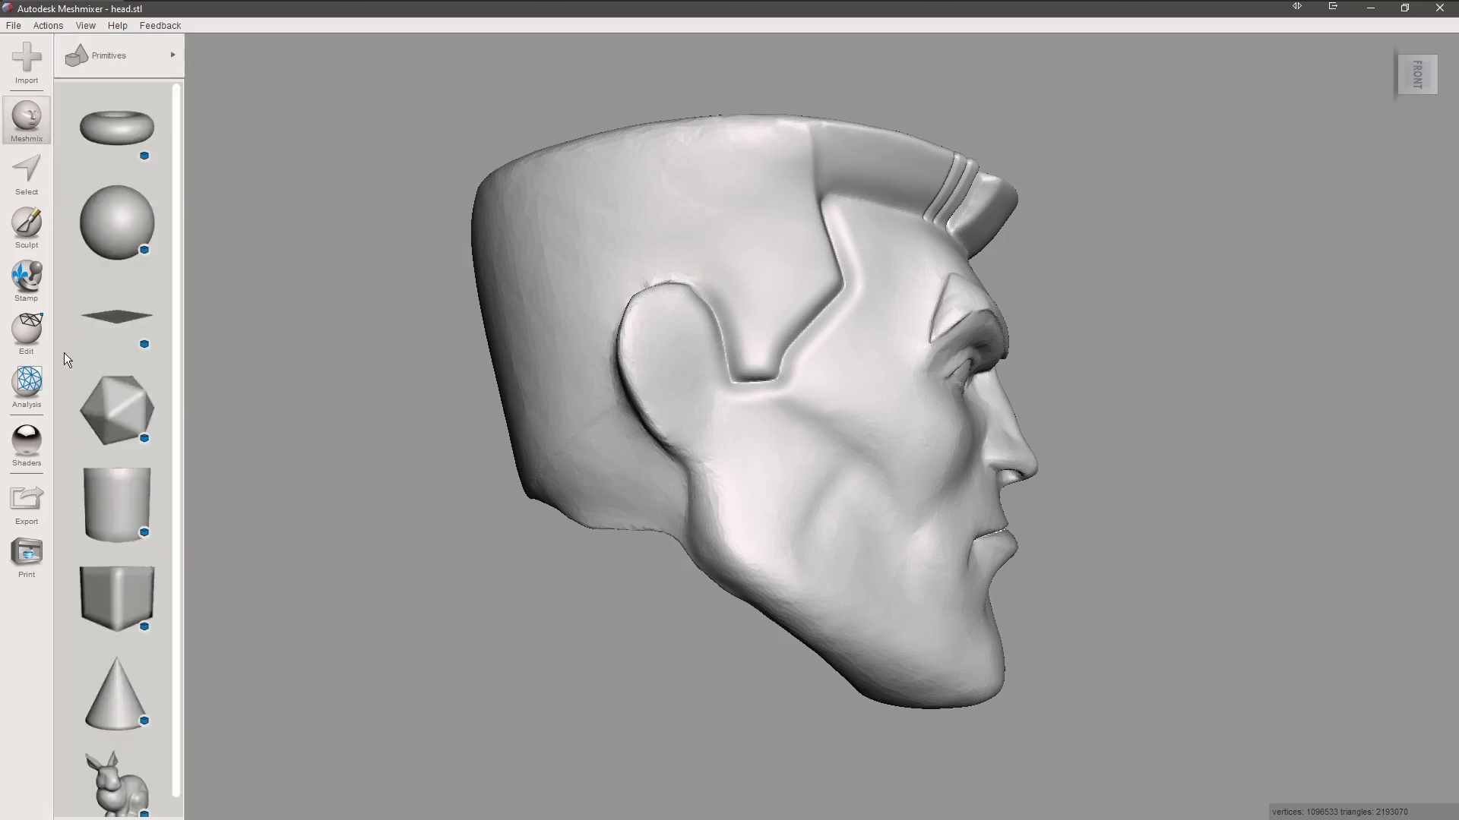
left_click_drag(386, 532, 771, 518)
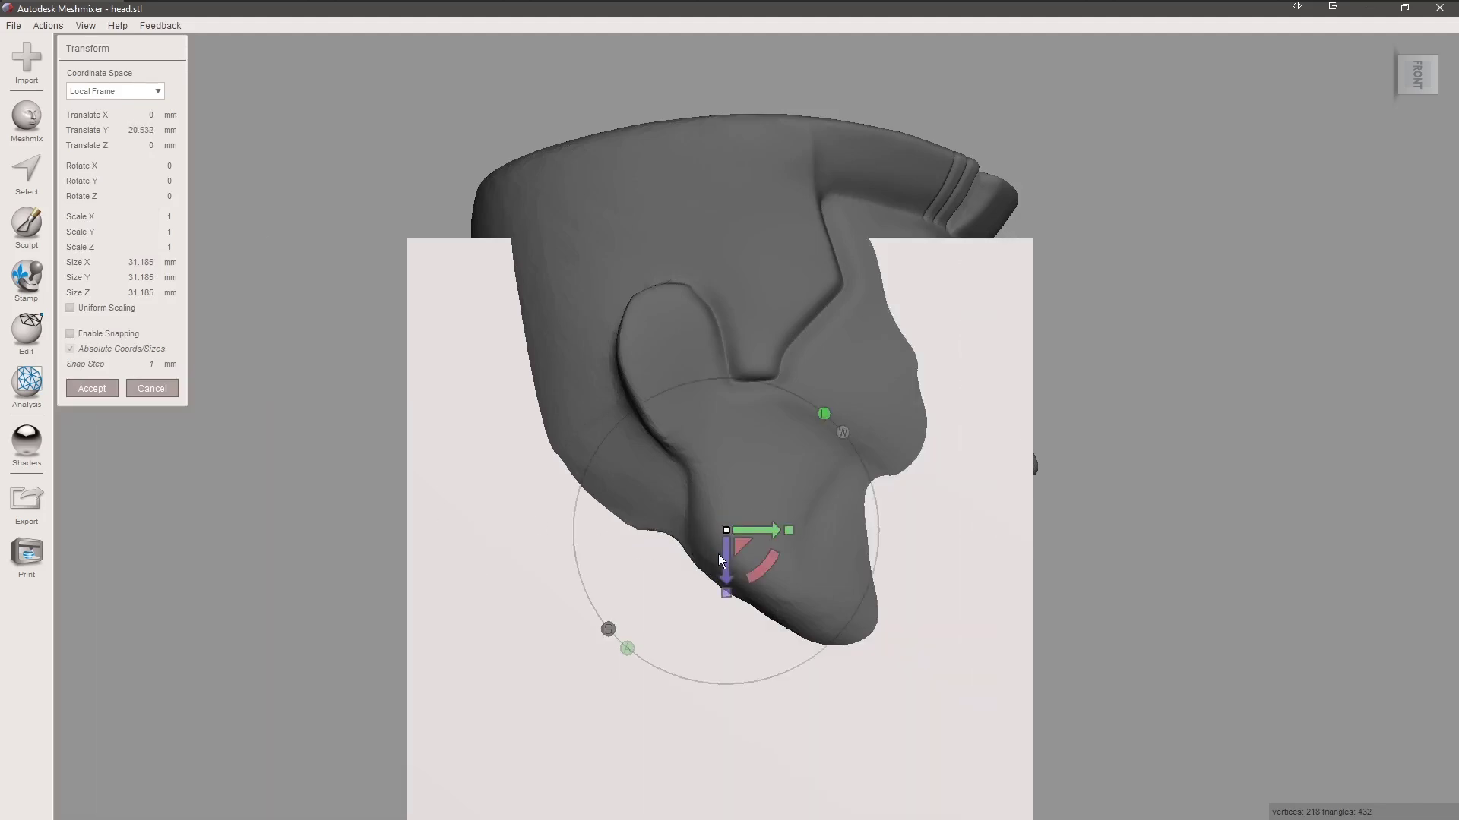
left_click_drag(727, 567, 743, 433)
right_click_drag(743, 433, 551, 411)
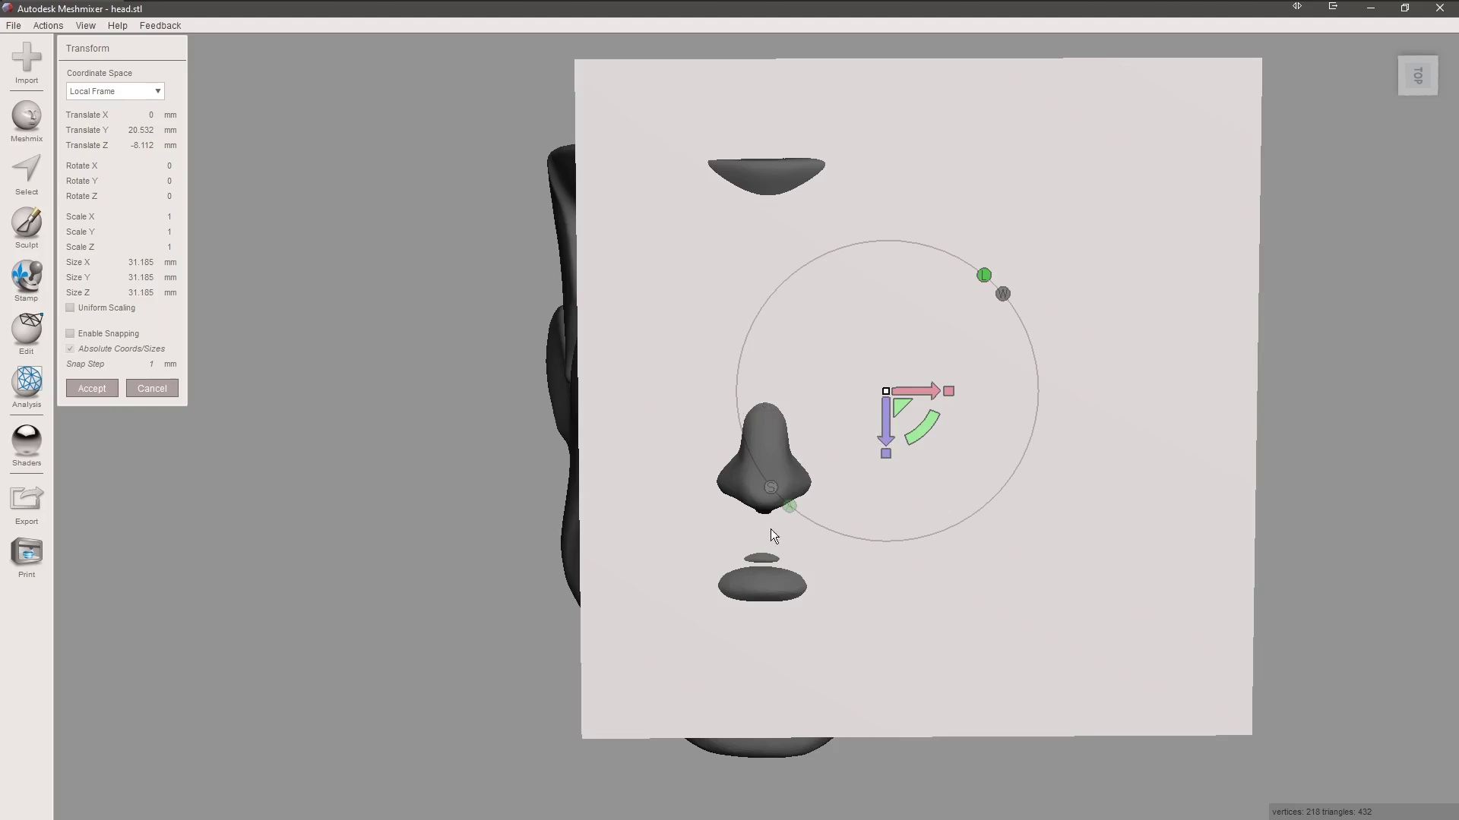
left_click_drag(933, 393, 811, 385)
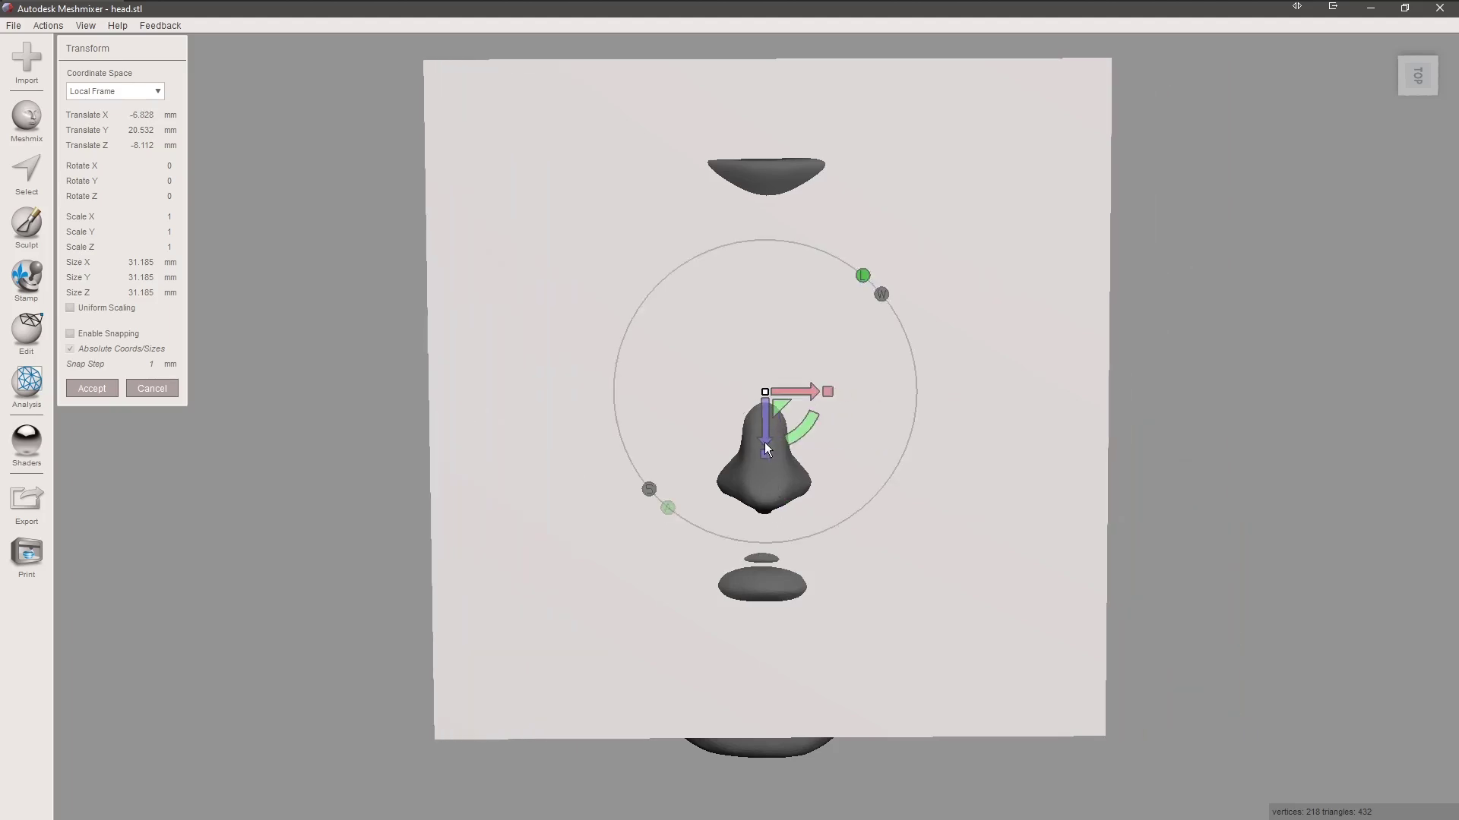
mouse_move(764, 444)
left_mouse_down()
mouse_move(766, 481)
mouse_move(793, 422)
mouse_move(748, 443)
left_mouse_up()
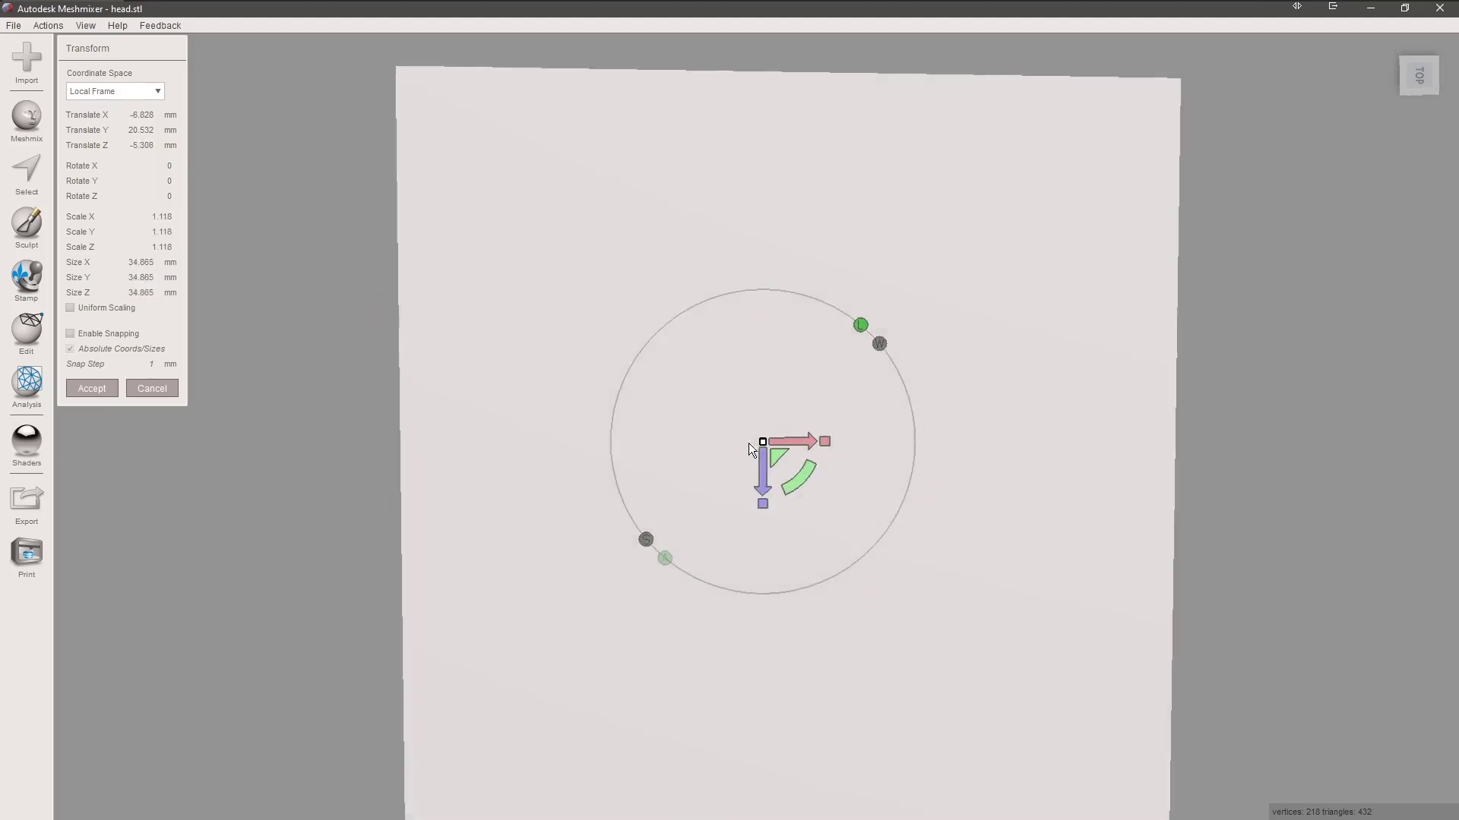
- Apply the transparent shader to the cube
right_click_drag(749, 443, 545, 451)
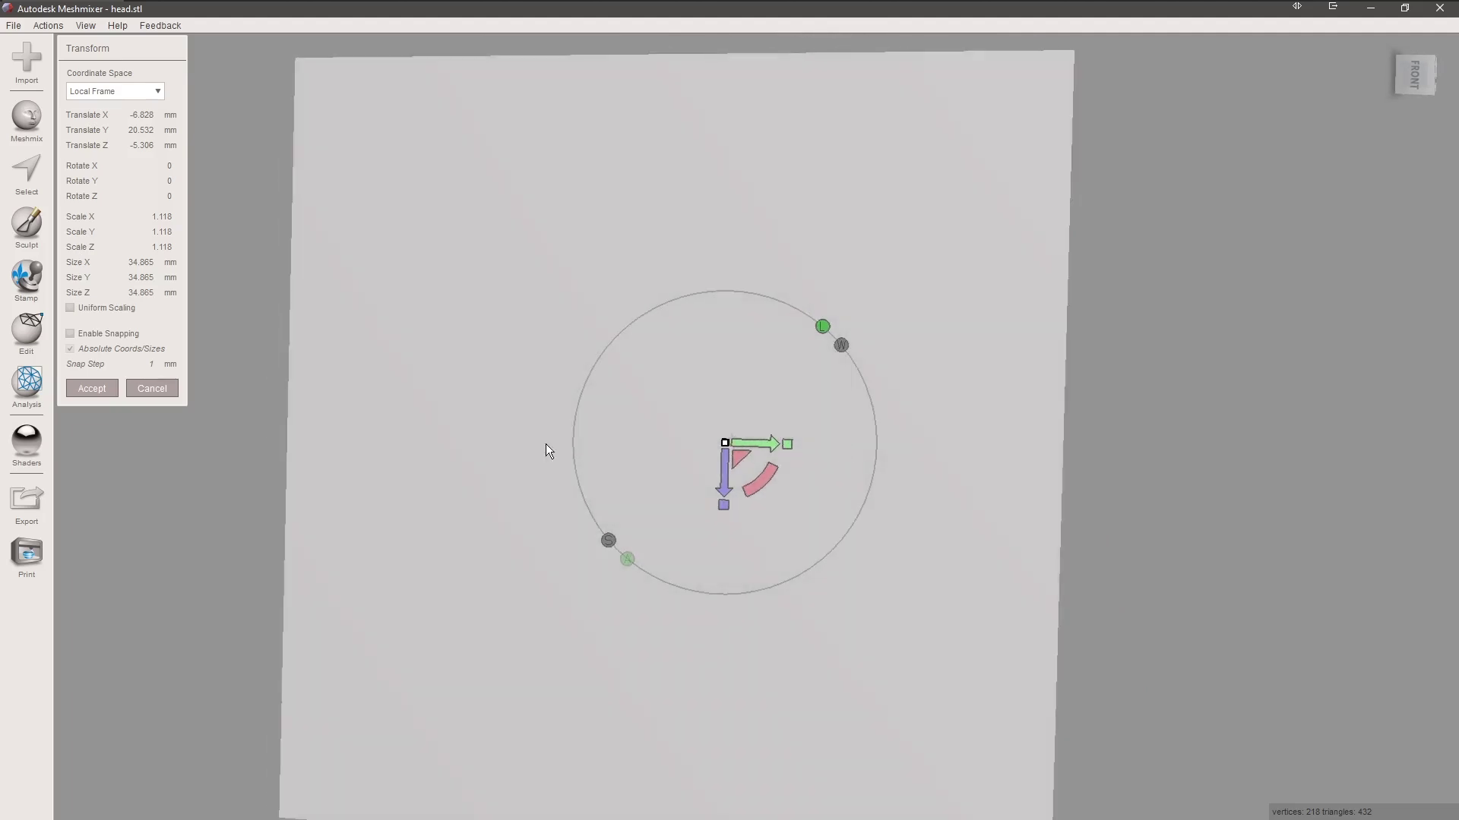
mouse_move(43, 450)
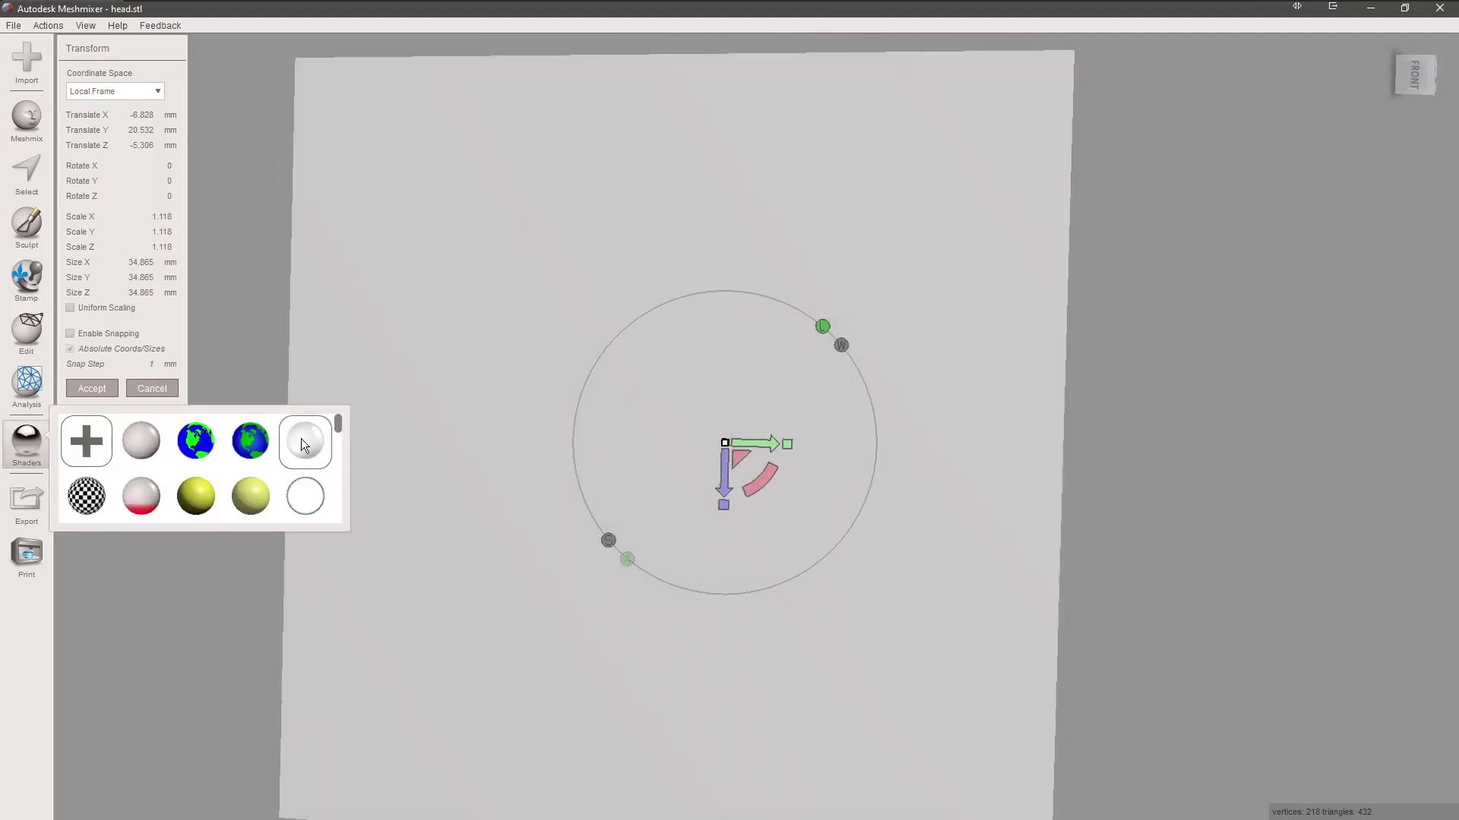
left_click_drag(301, 439, 519, 444)
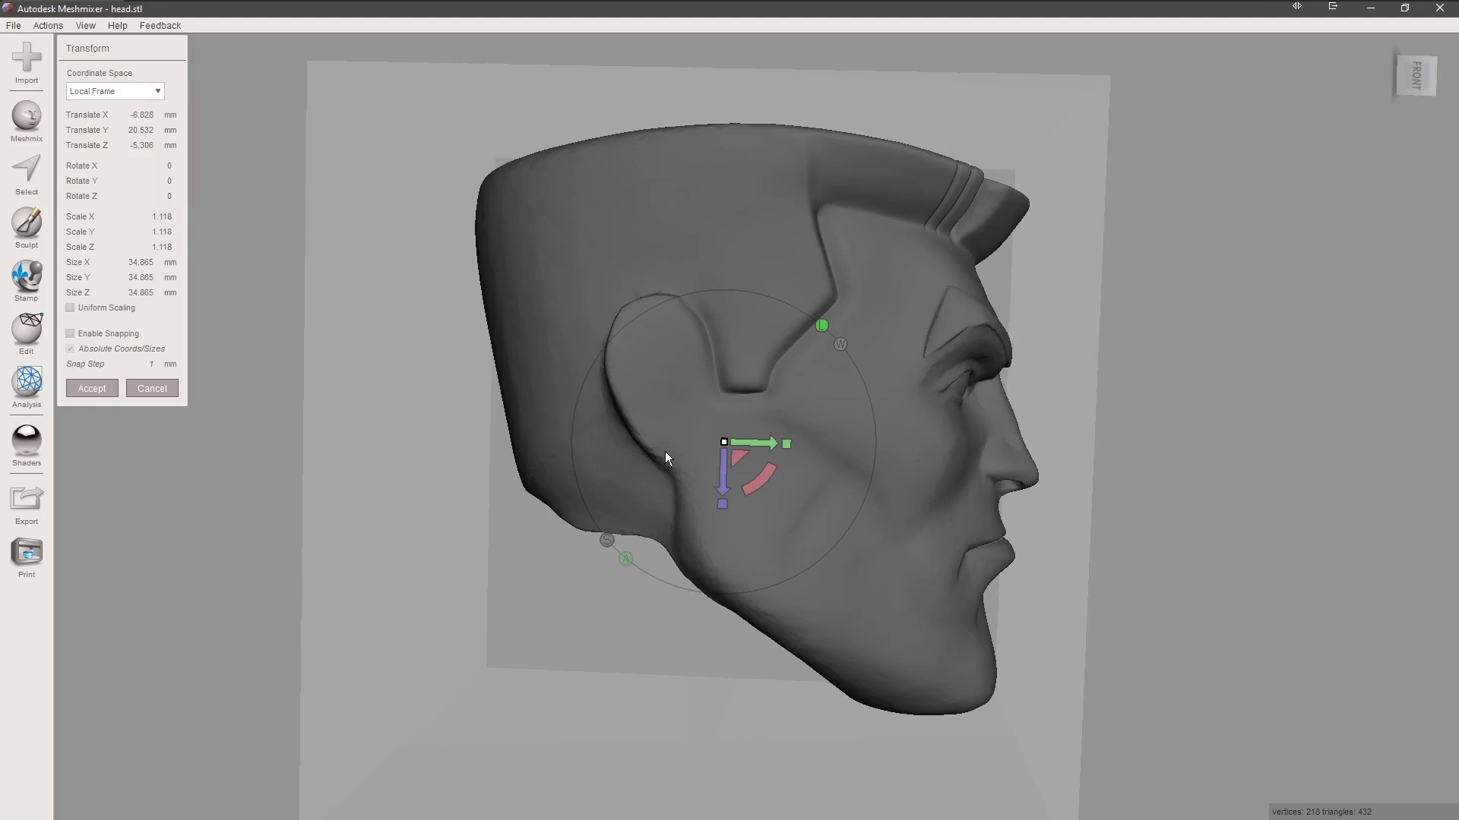
- Shift the cube to about 22.7 mm in Y and -6.2 mm in Z to enclose the head, and accept the transform
left_click_drag(752, 448, 781, 440)
right_click_drag(784, 436, 327, 114)
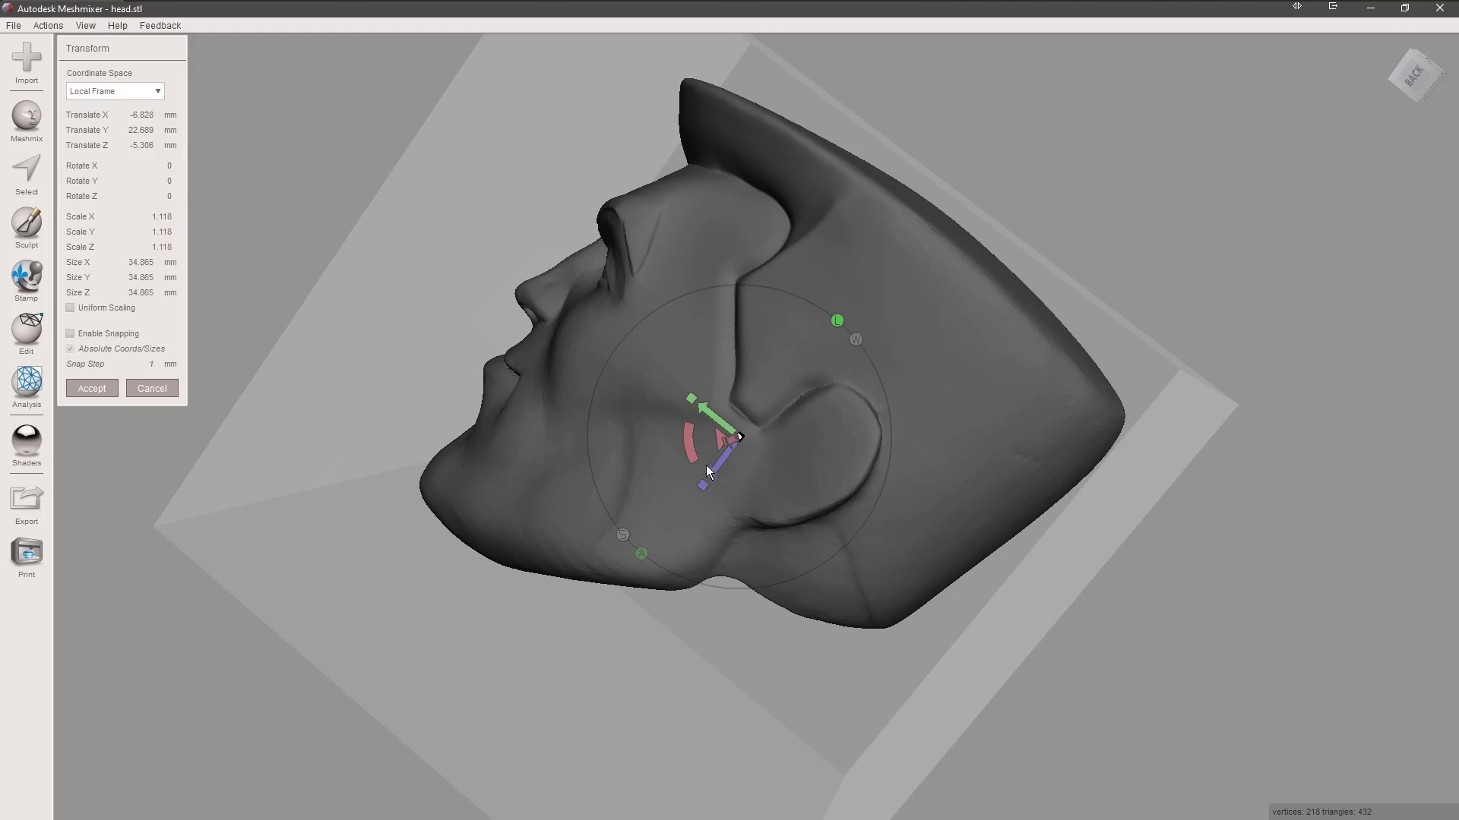
left_click_drag(712, 471, 724, 458)
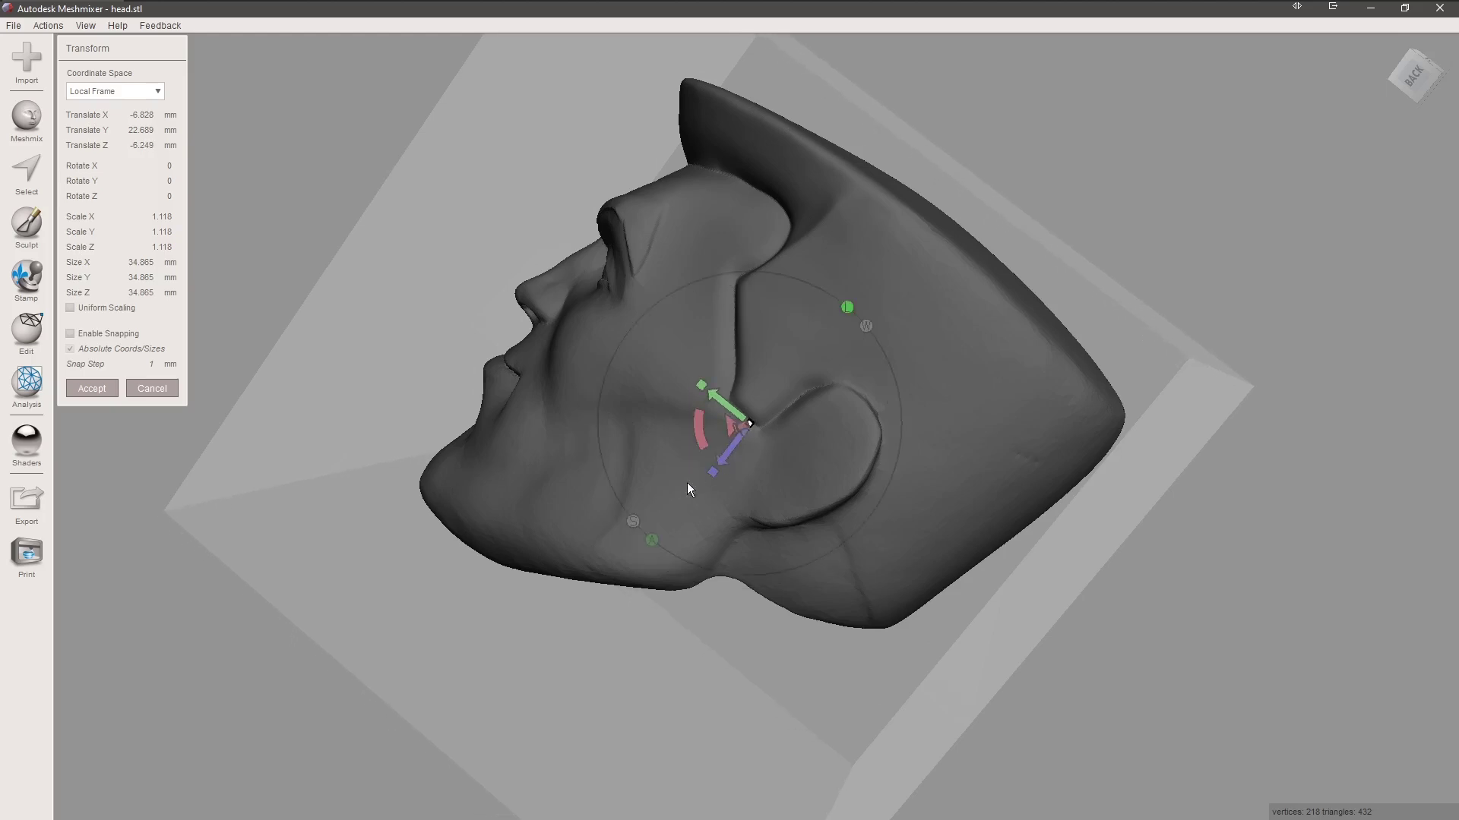
right_click_drag(688, 483, 830, 459)
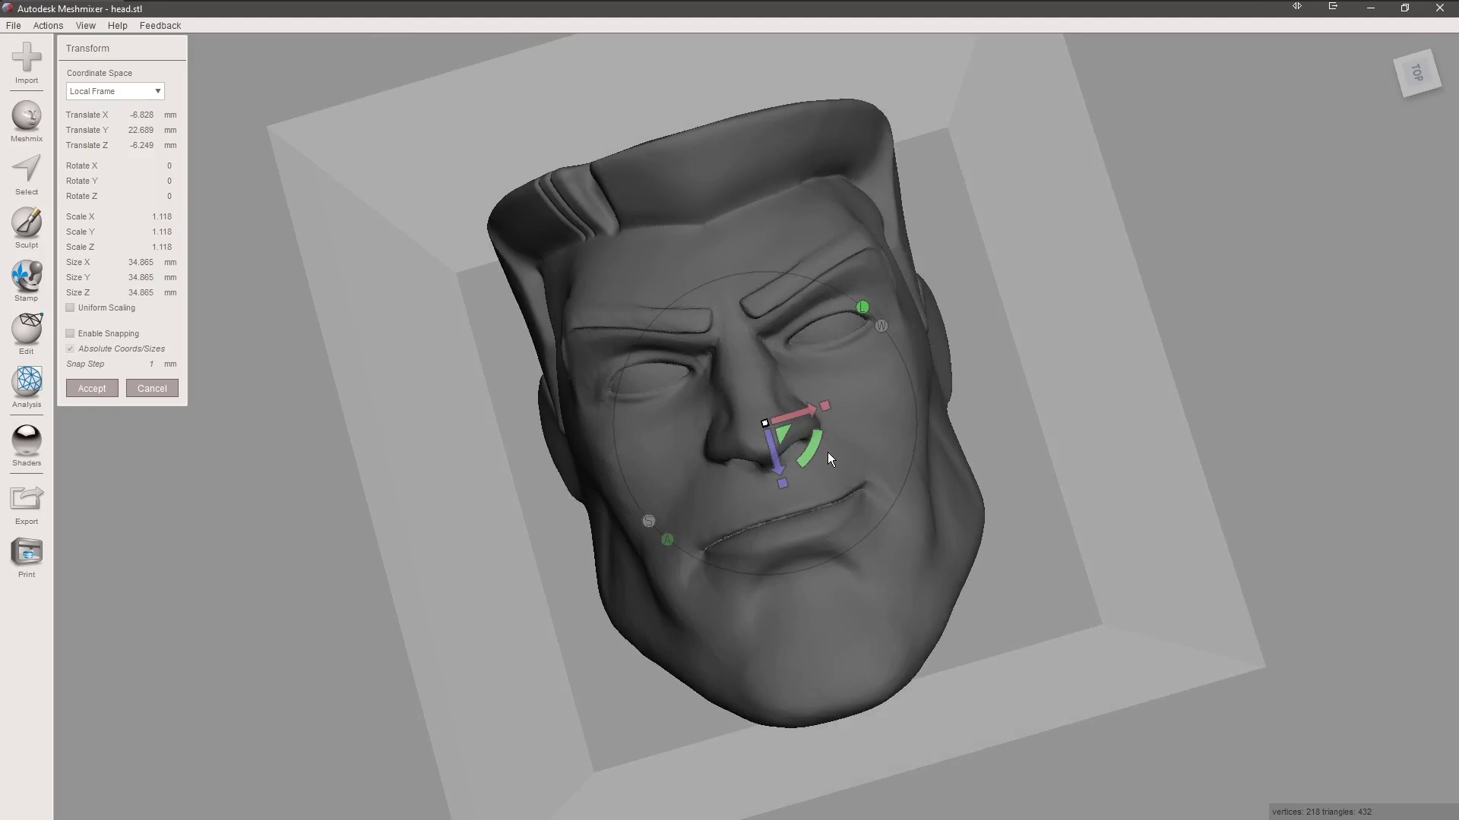
left_click(1417, 73)
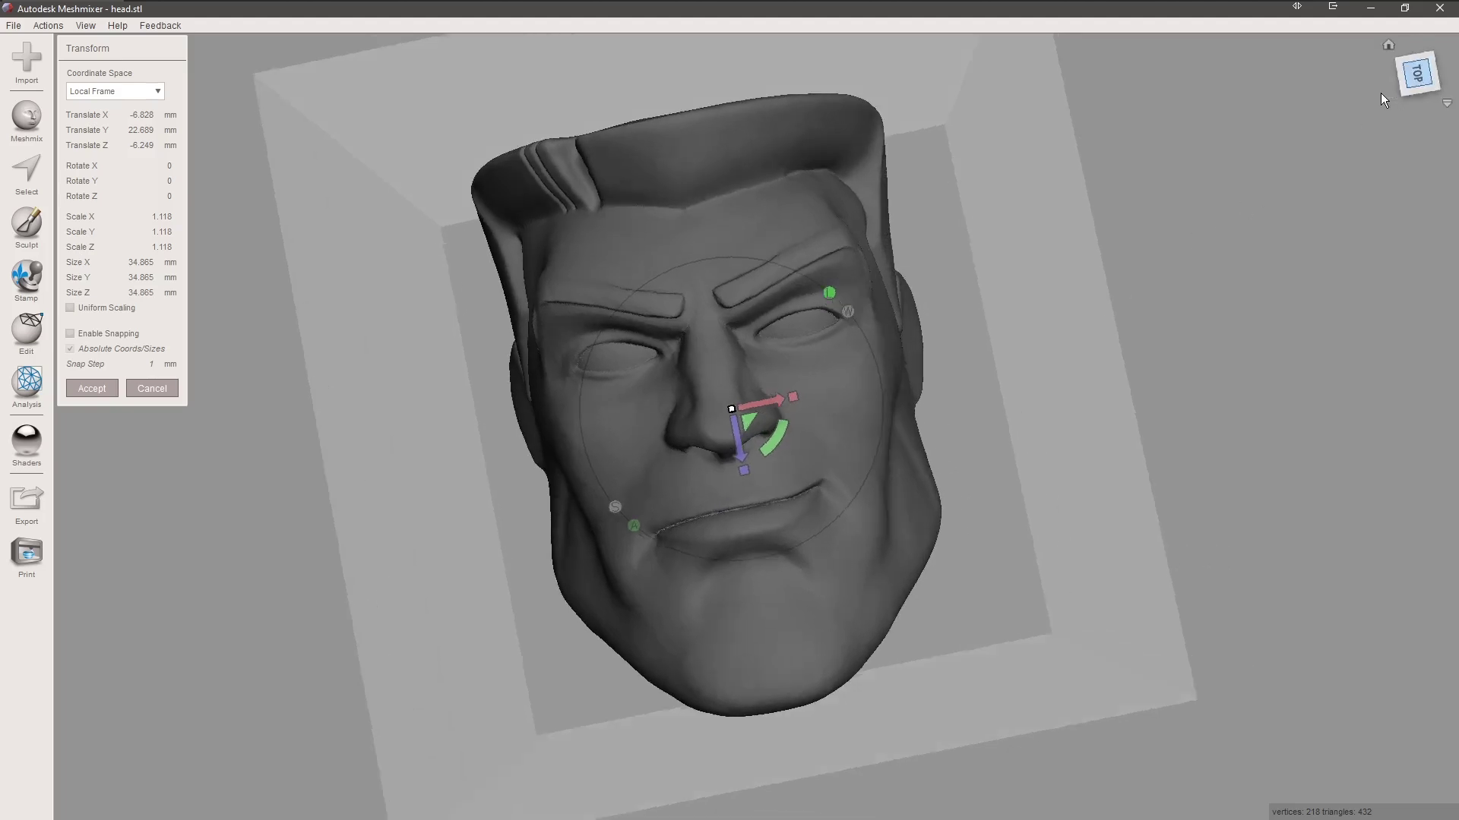
middle_click_drag(687, 279, 755, 296)
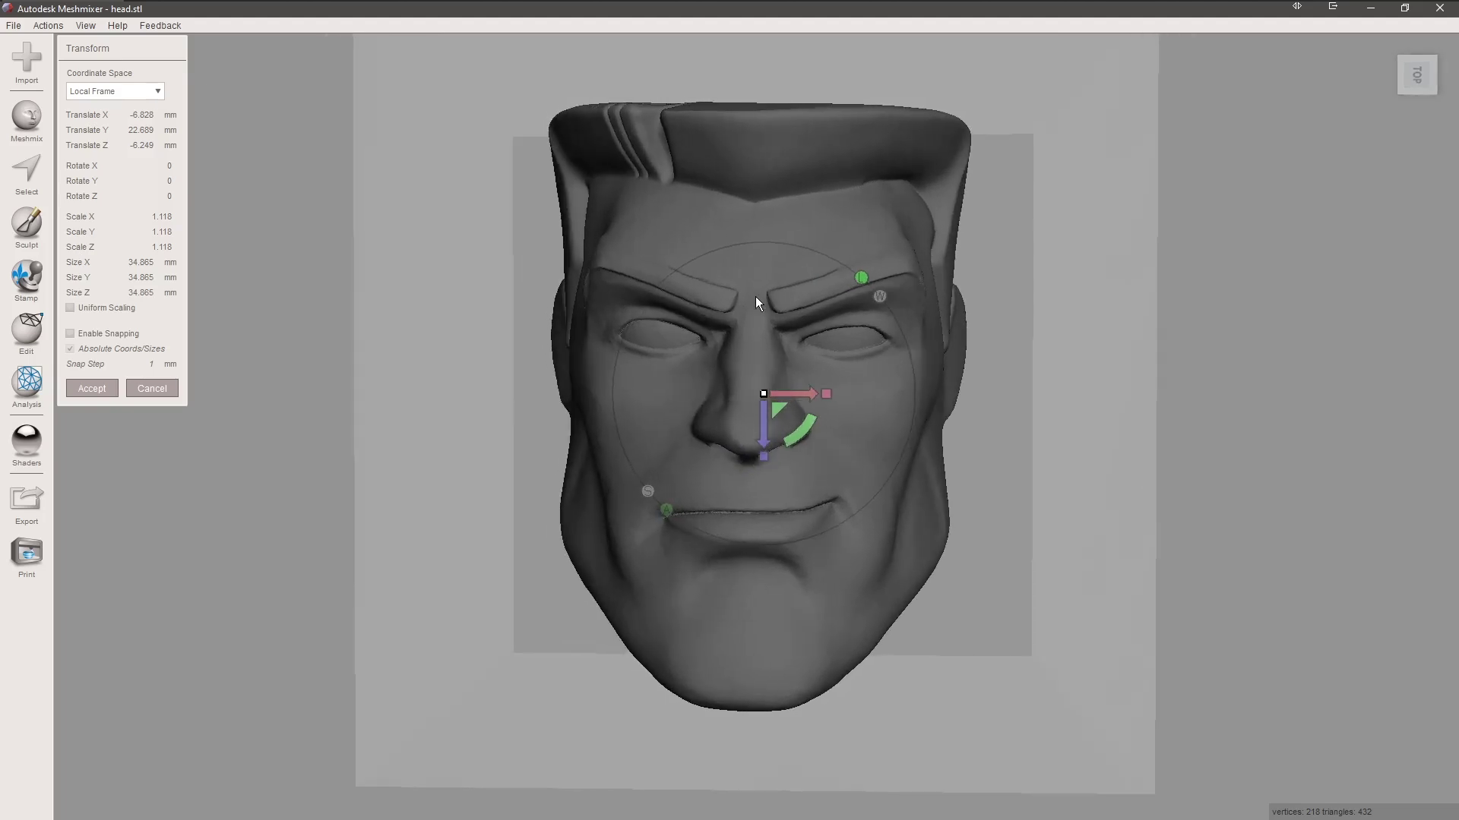
left_click(99, 389)
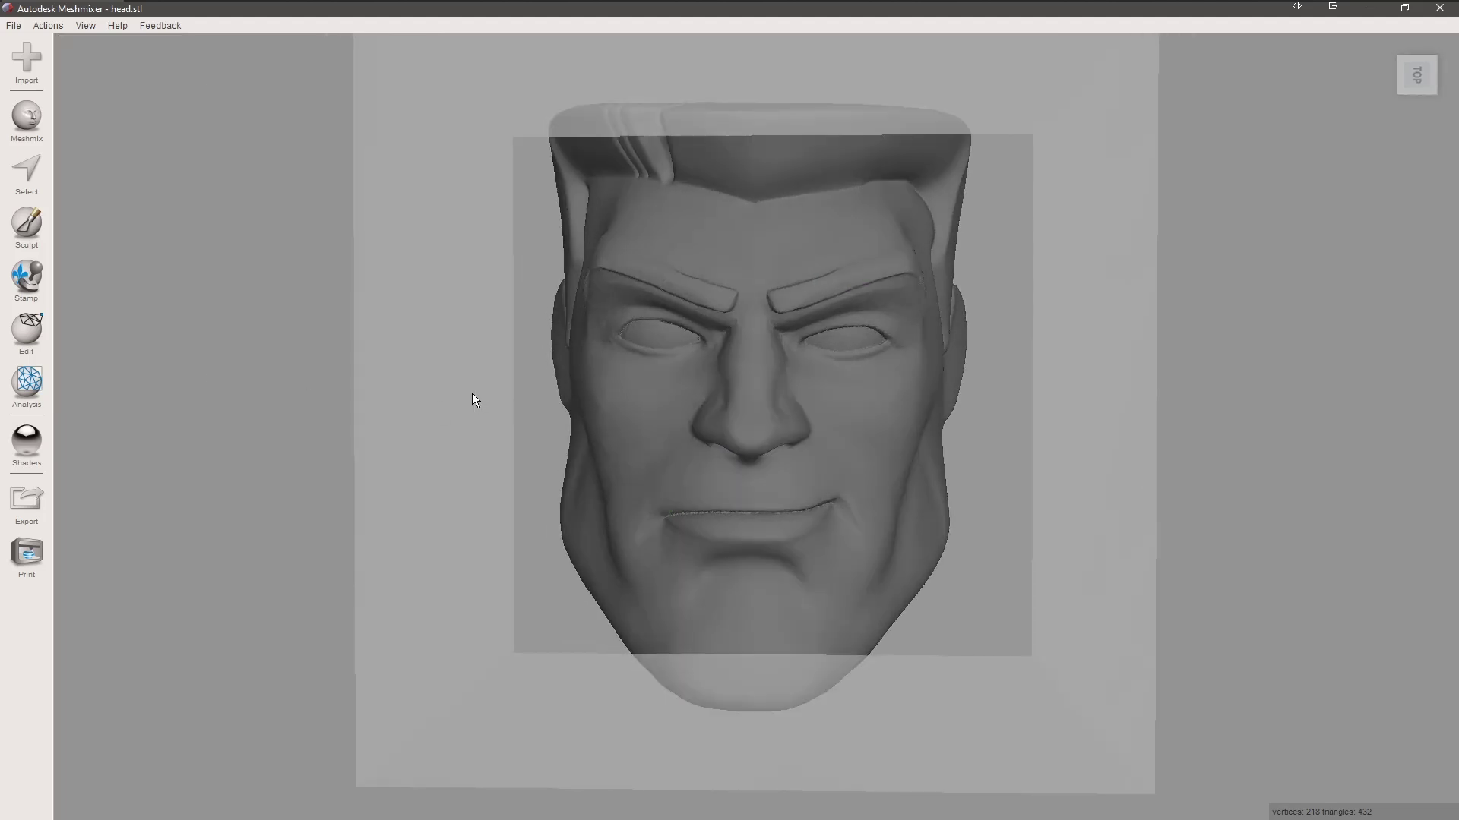
- Return the cube to the opaque grey shader and show its wireframe
left_click(26, 463)
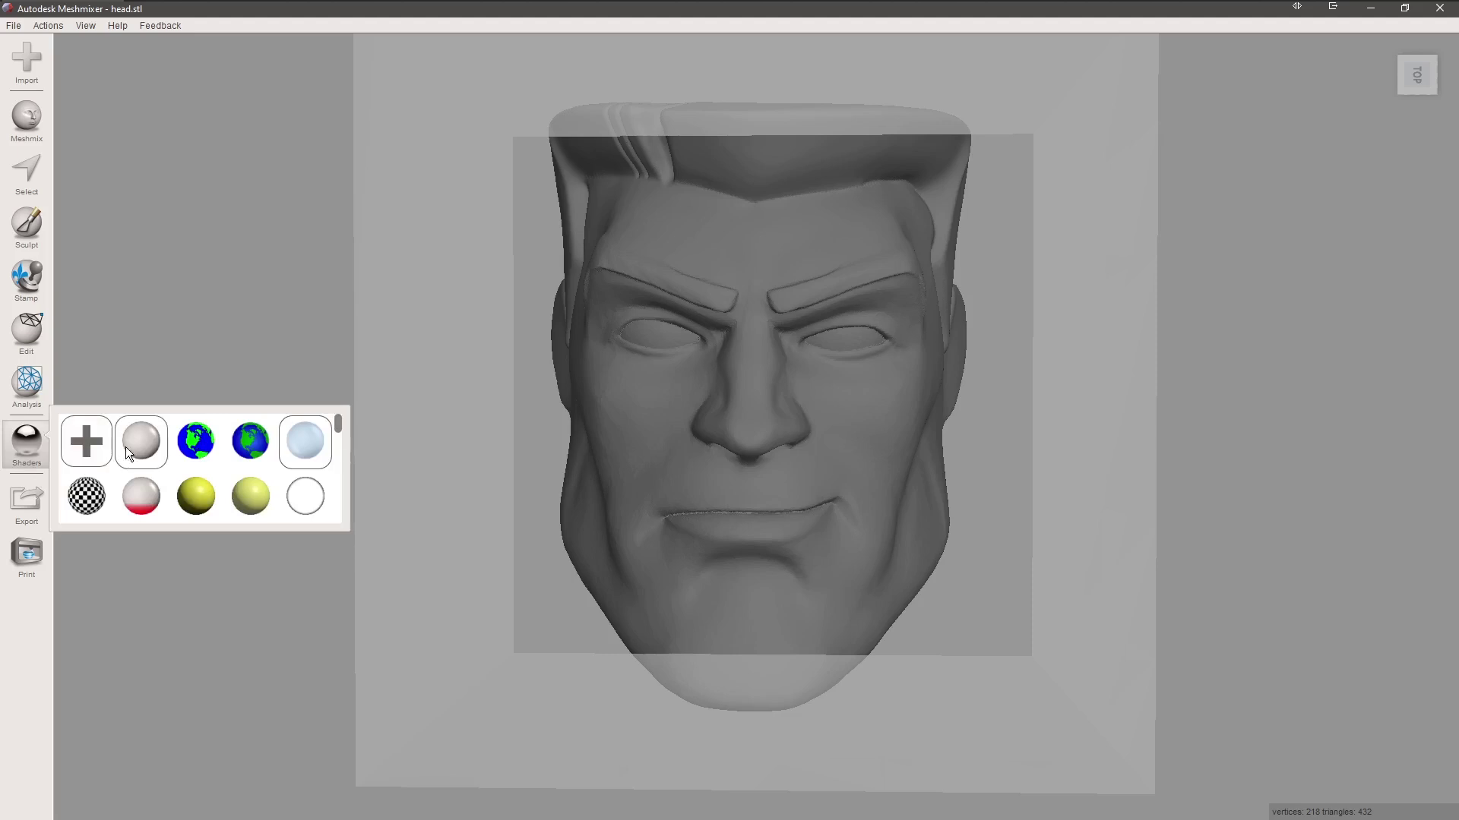
left_click_drag(125, 447, 446, 449)
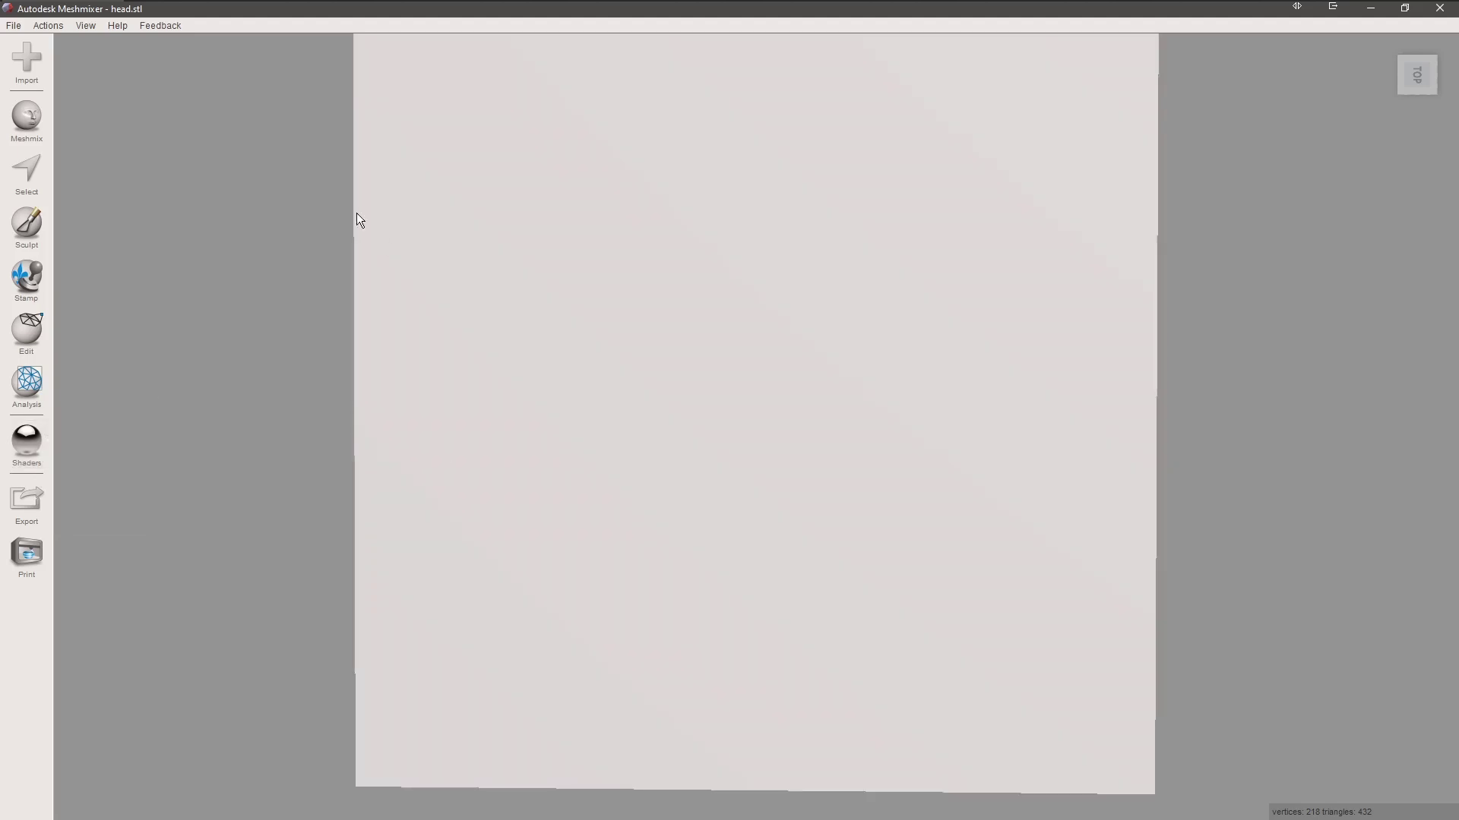
left_click(85, 27)
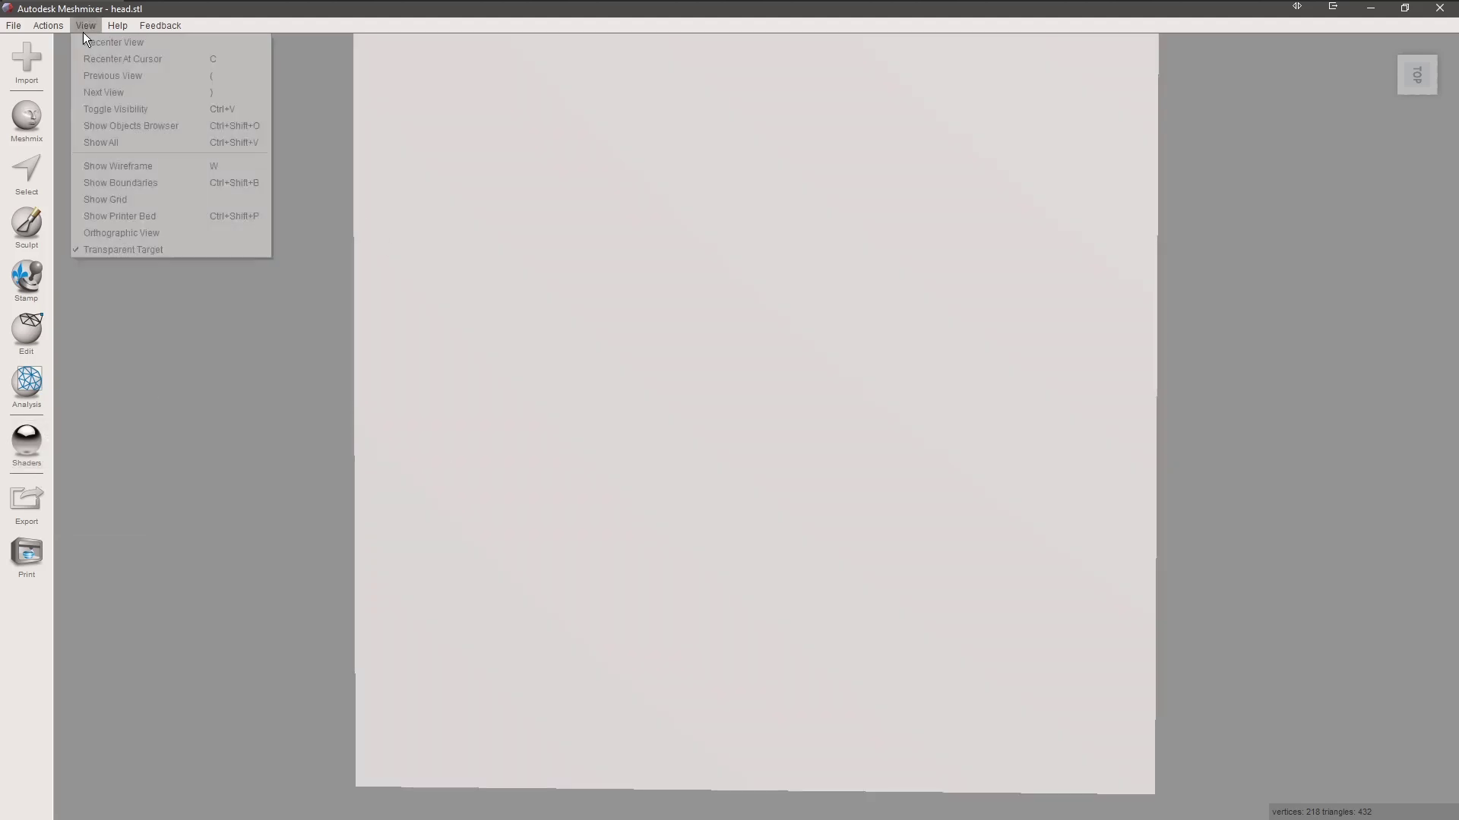
left_click(111, 162)
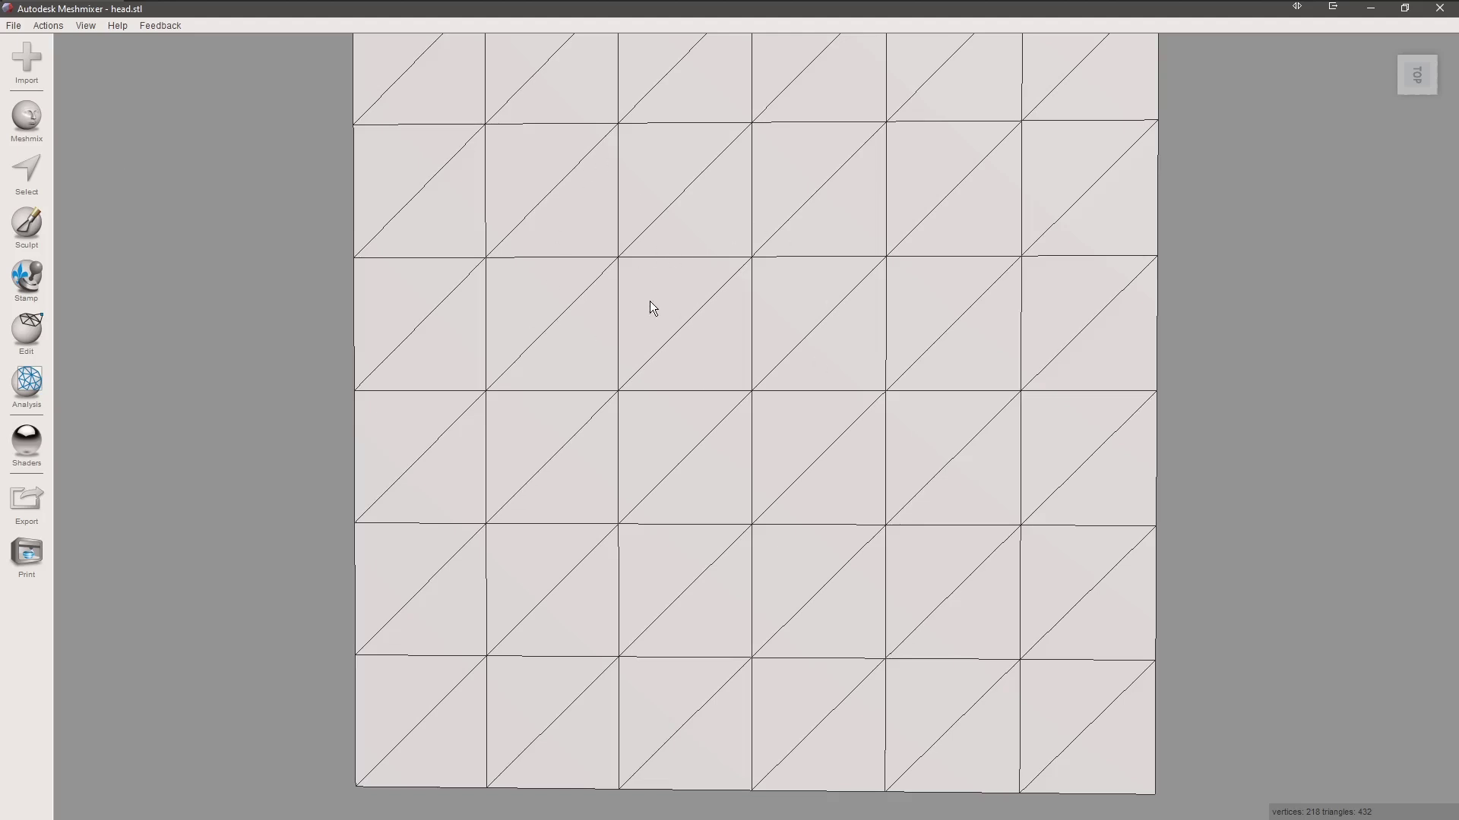
- Select all of the cube's faces and remesh them by linear subdivision at 50% density
left_click(27, 172)
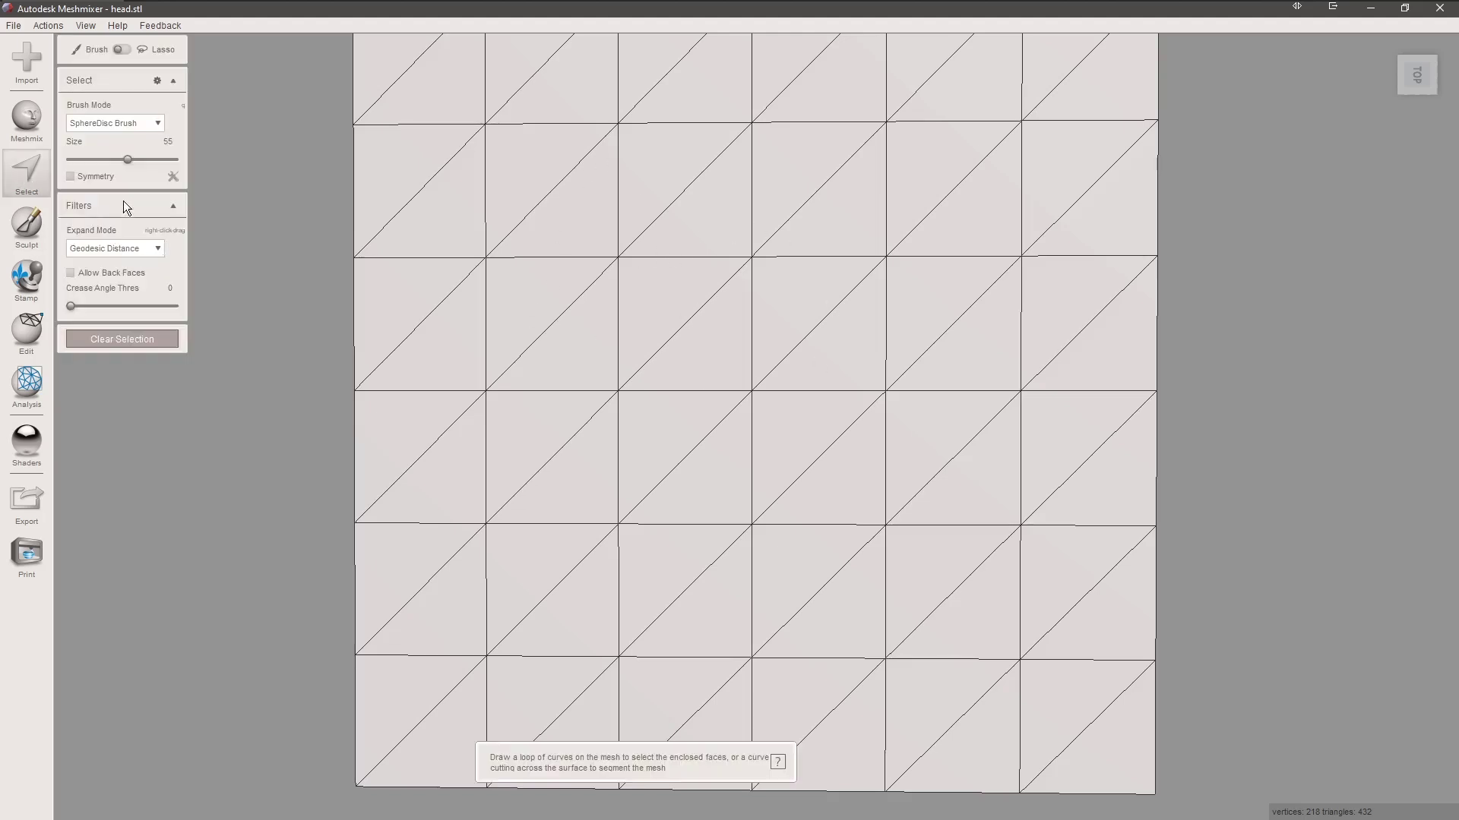
left_click(535, 268)
mouse_move(135, 111)
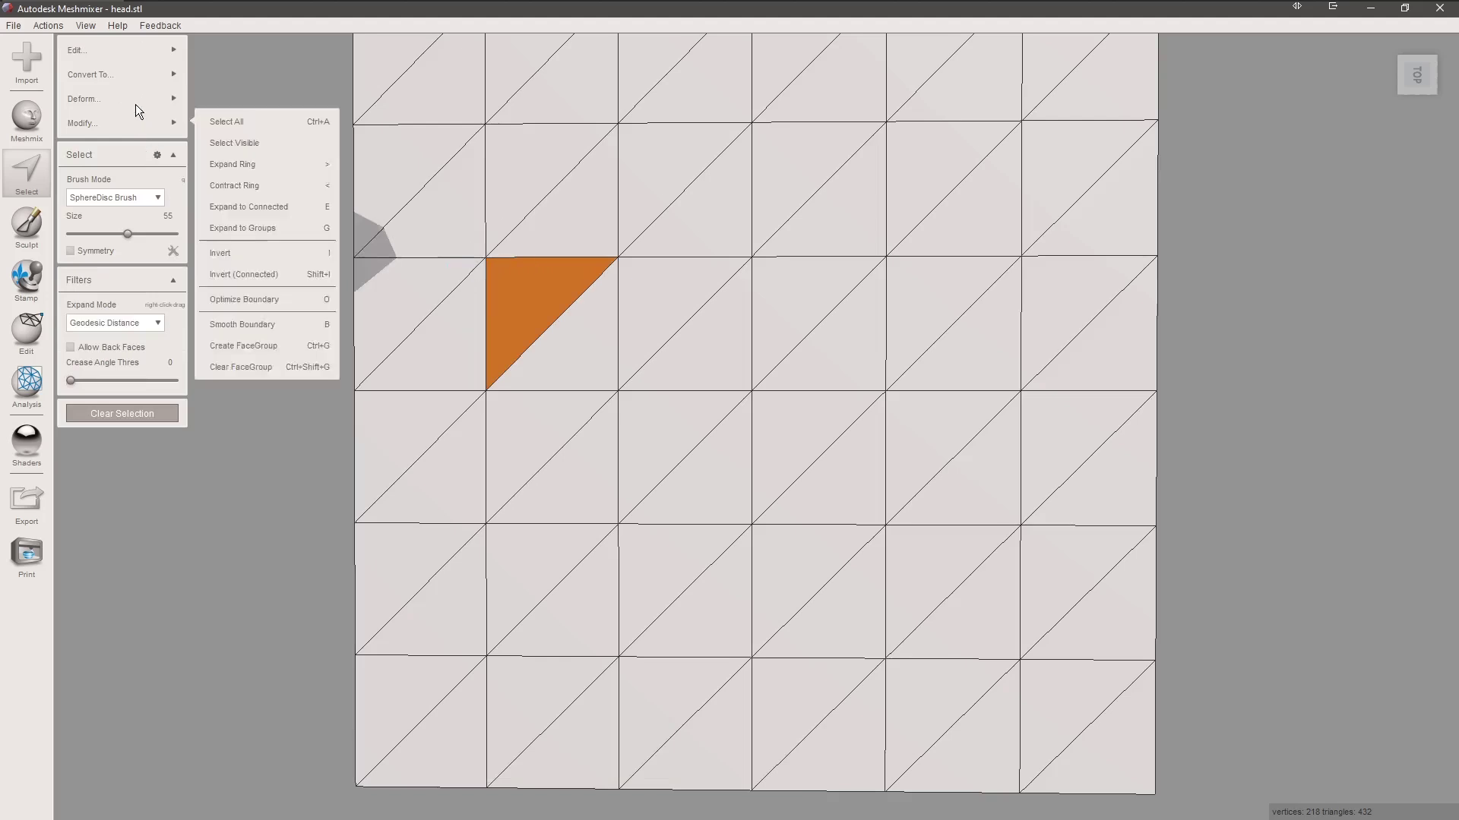
left_click(213, 121)
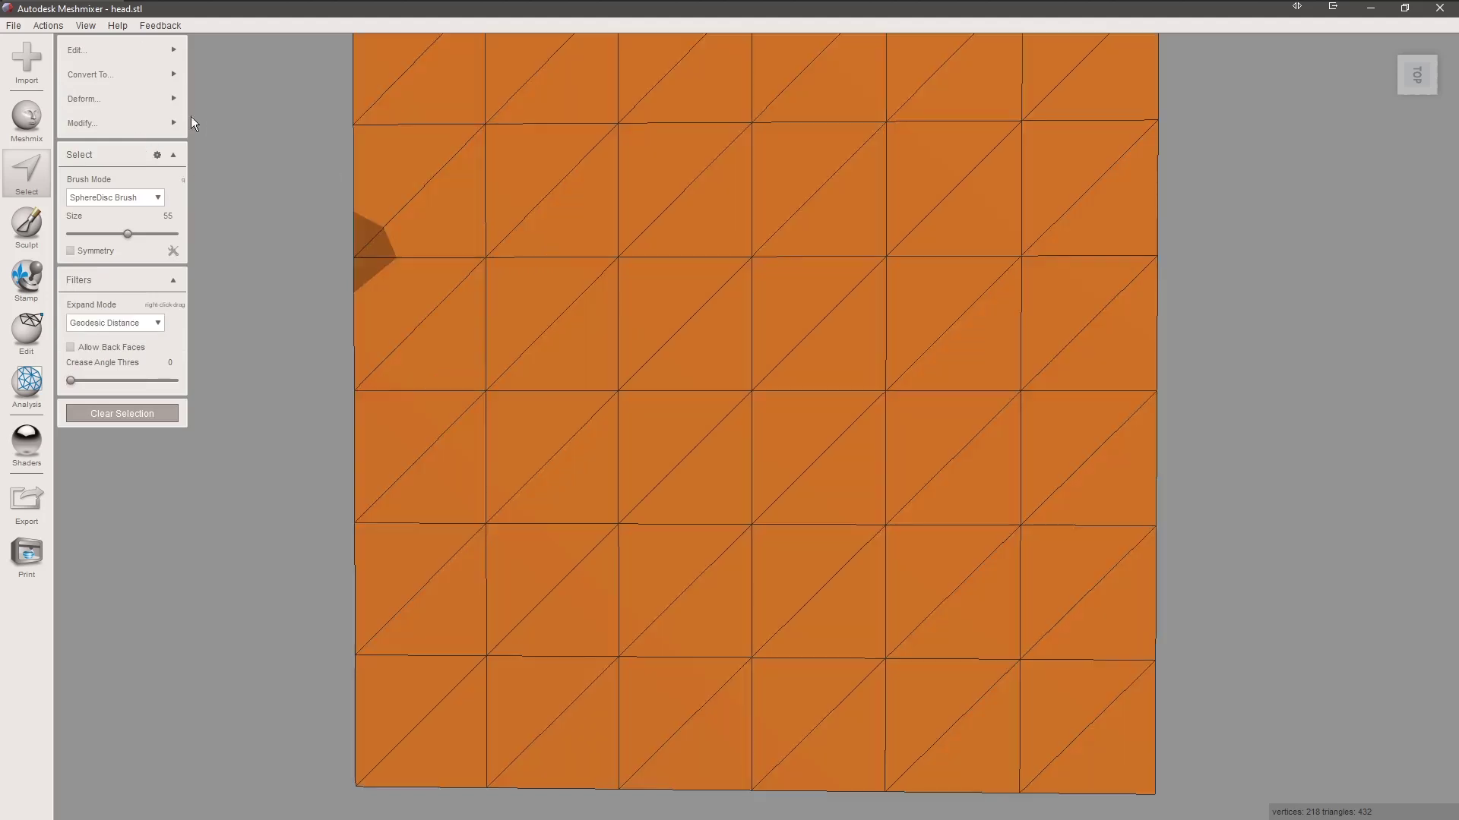
mouse_move(191, 121)
left_click(244, 120)
mouse_move(126, 47)
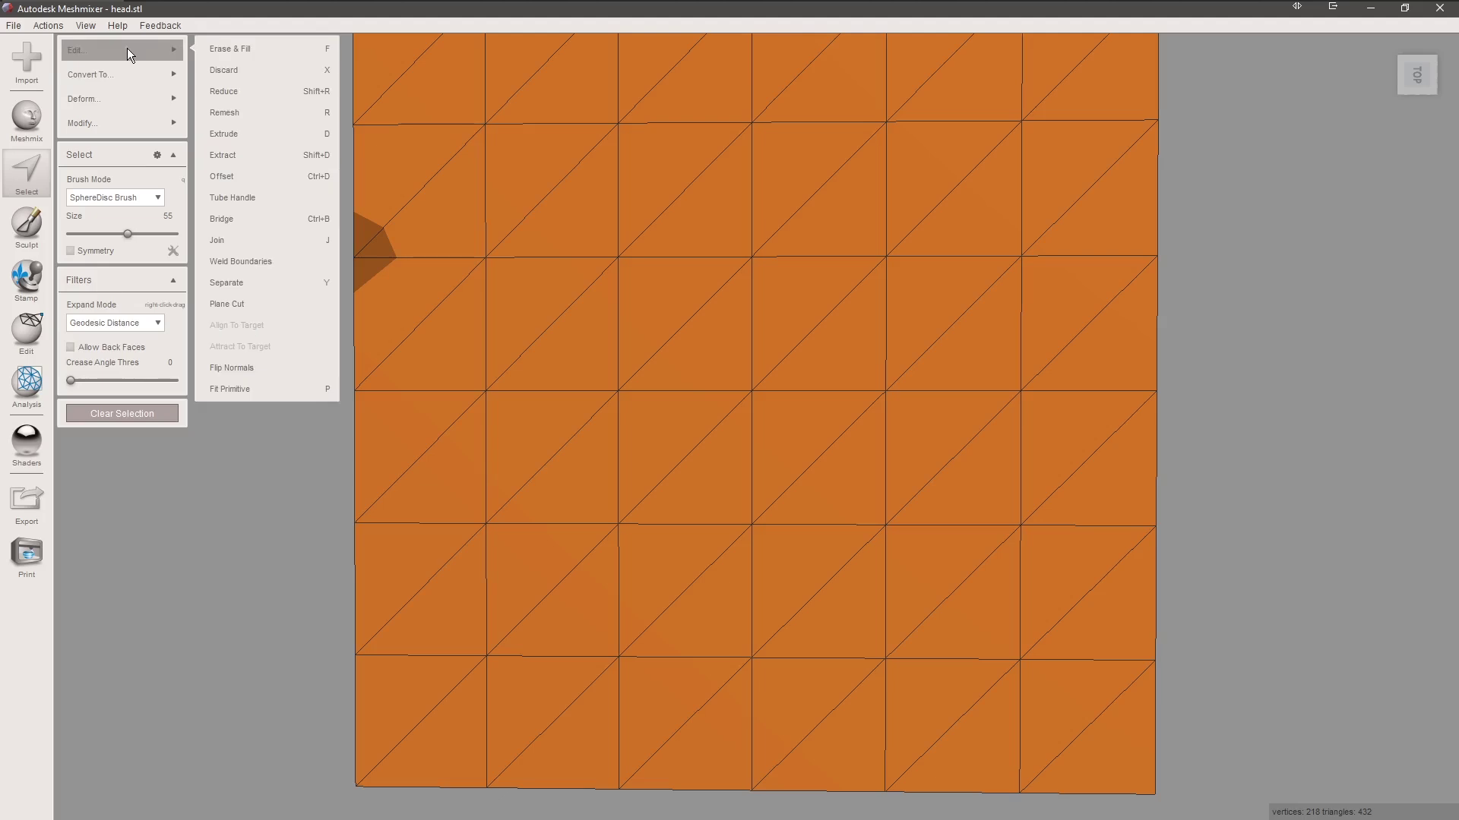
left_click(211, 114)
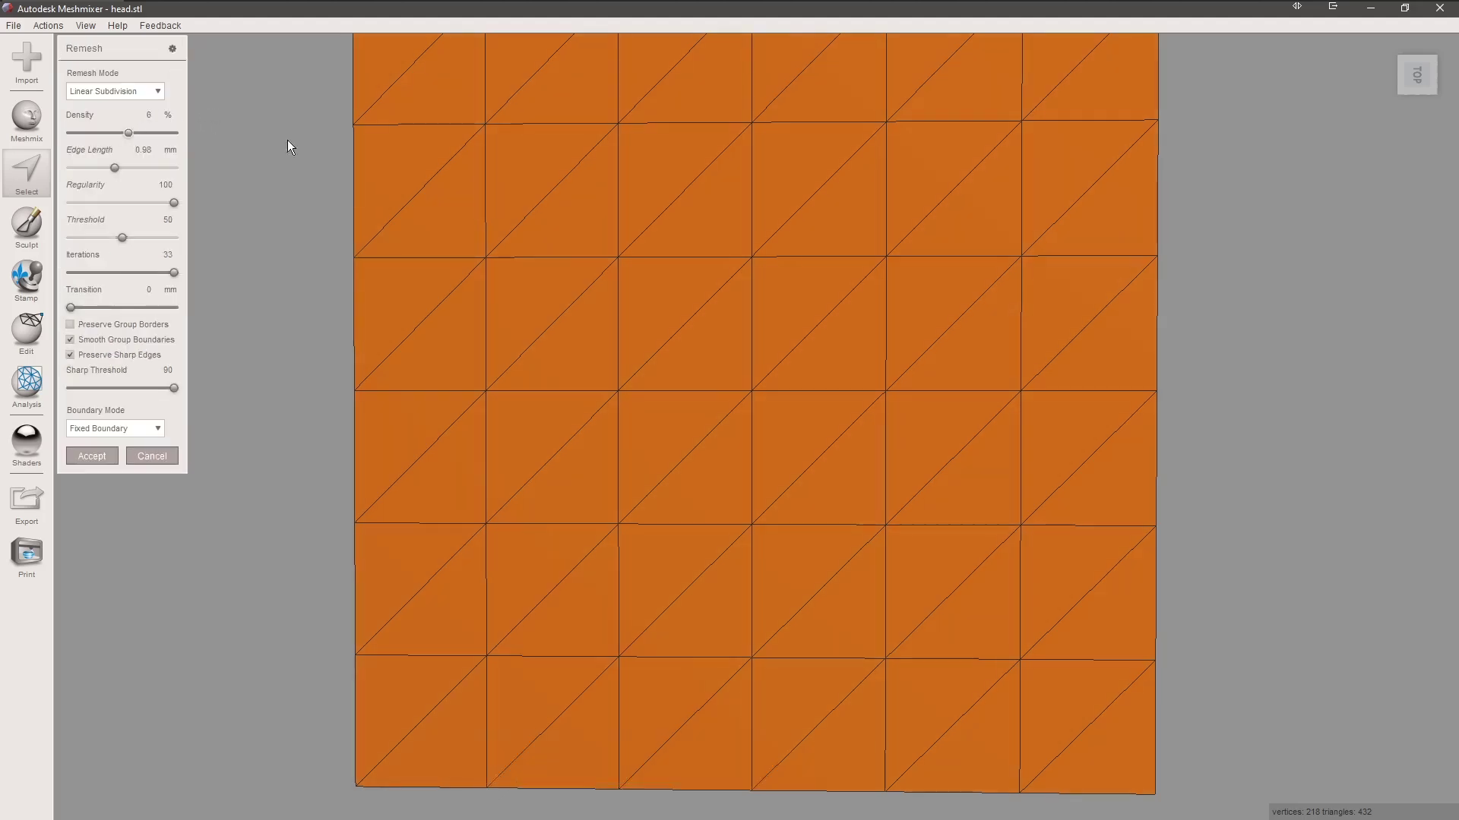
left_click_drag(287, 141, 370, 147)
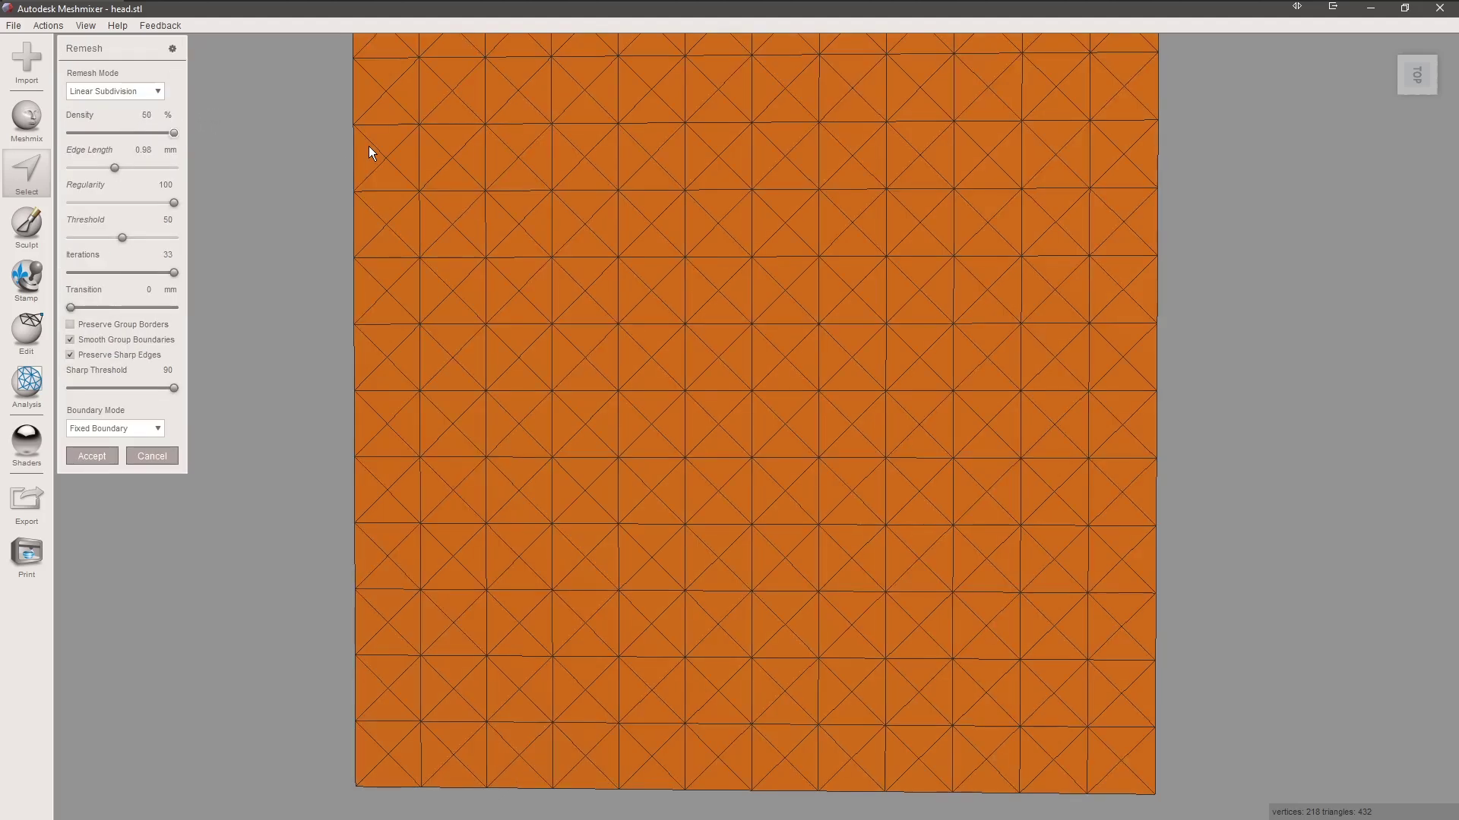
left_click(178, 308)
left_click(111, 458)
- Remesh the selected cube a second time at 50% density with a 100 mm transition
mouse_move(136, 47)
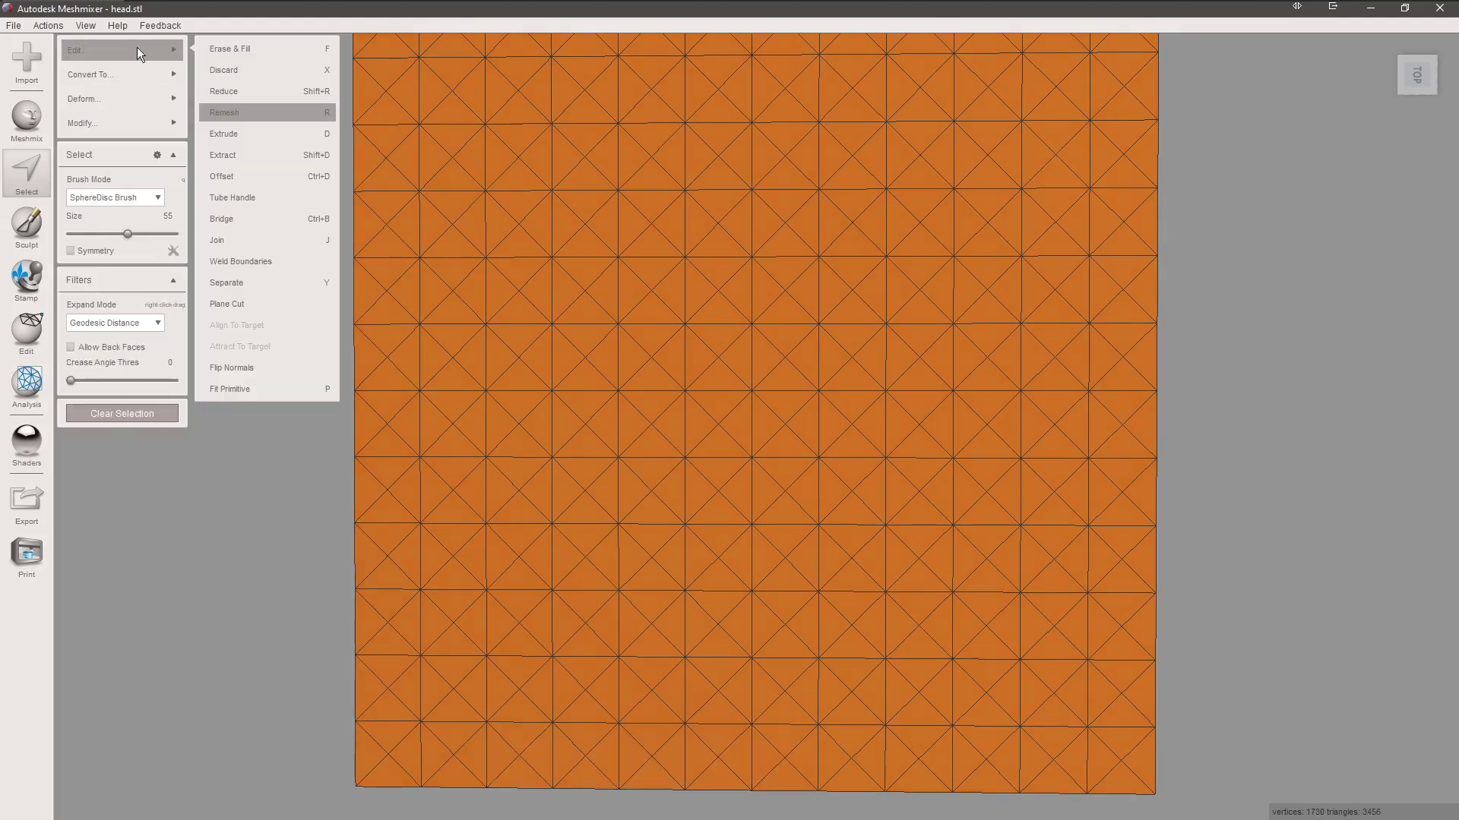
left_click(221, 114)
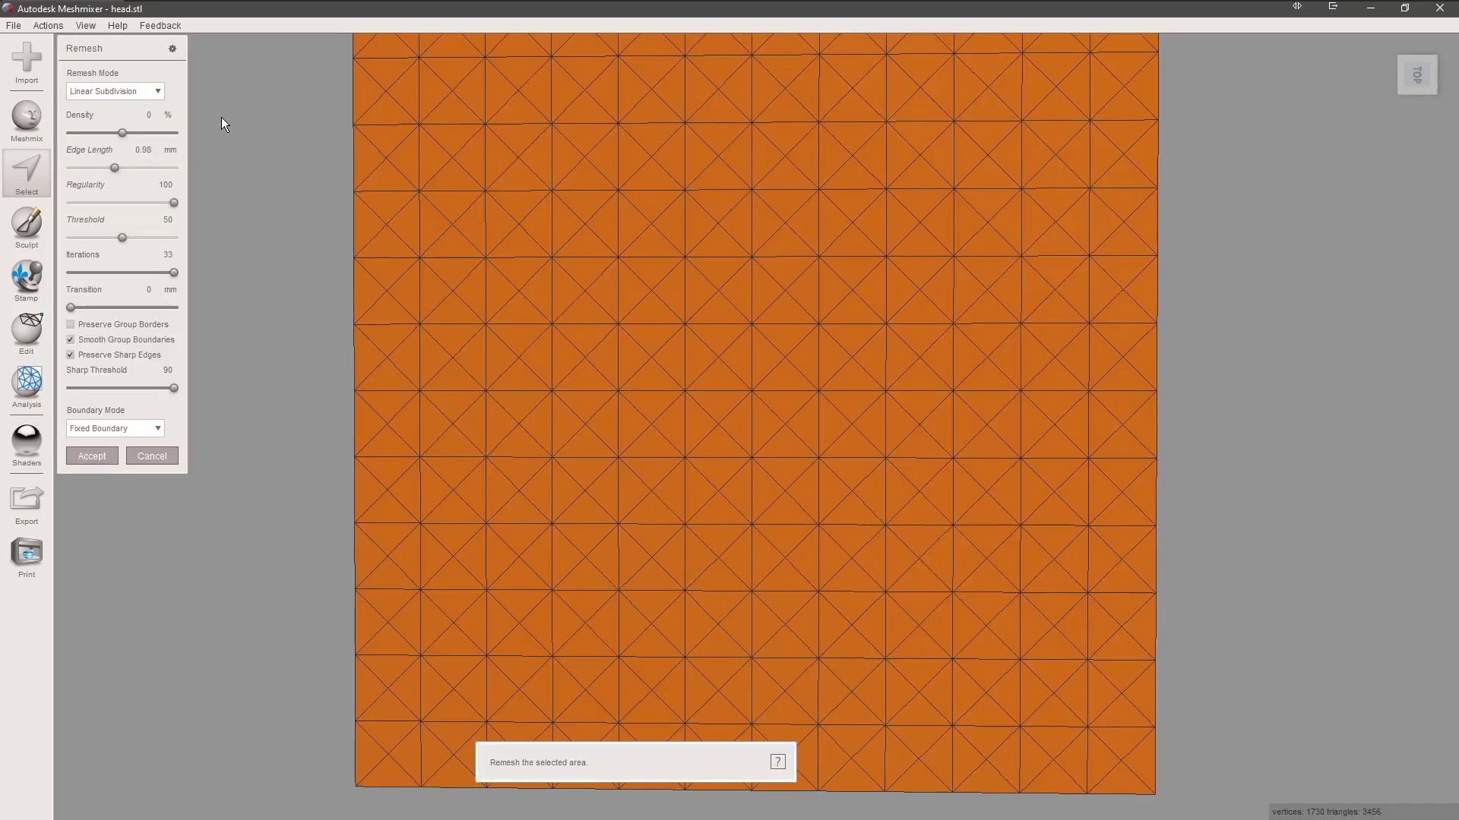
left_click(177, 133)
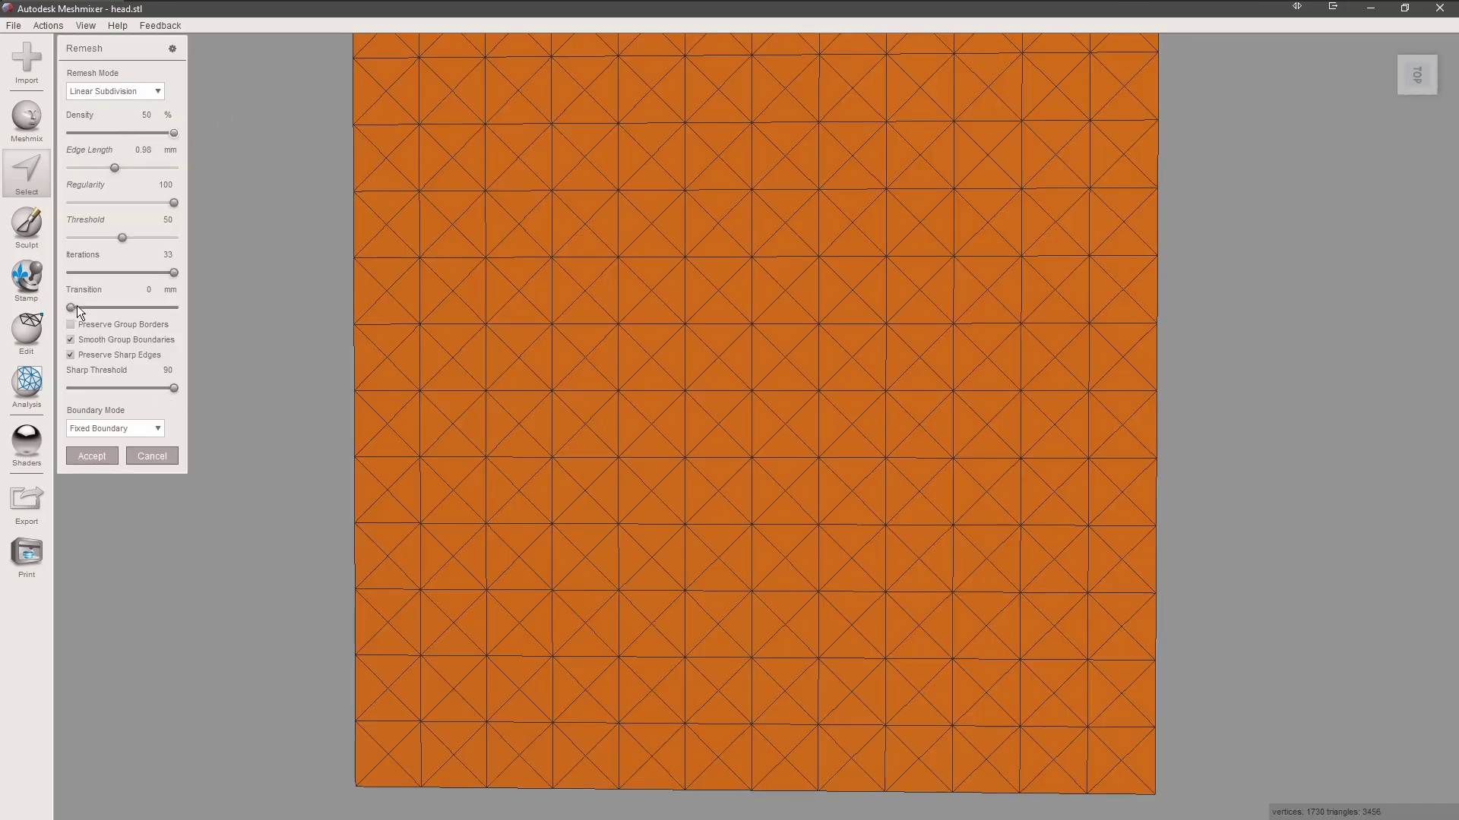
left_click_drag(88, 307, 459, 313)
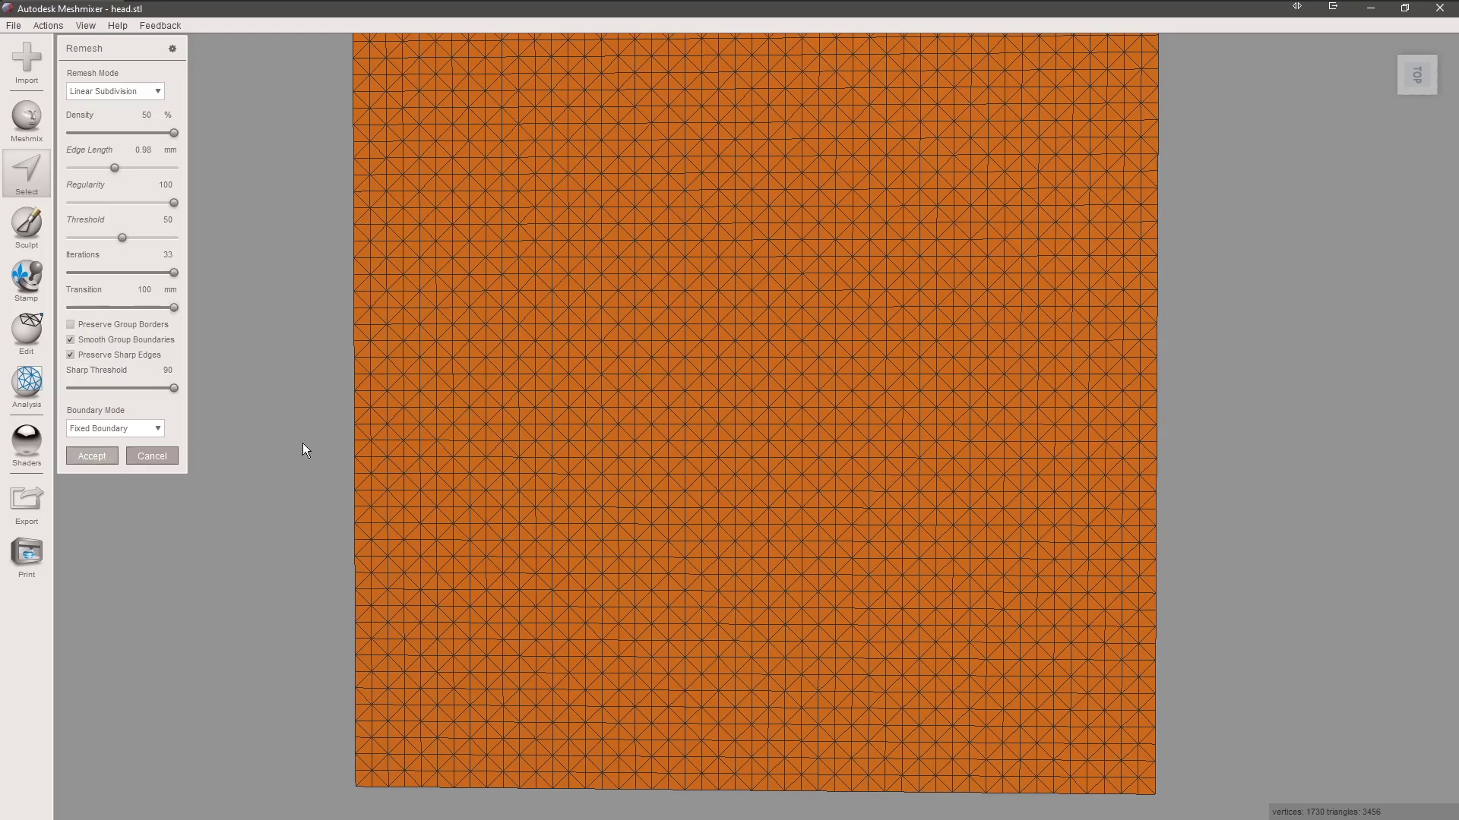
key("Return")
- Run a third linear subdivision remesh on the cube at 50% density and 100 mm transition
mouse_move(113, 54)
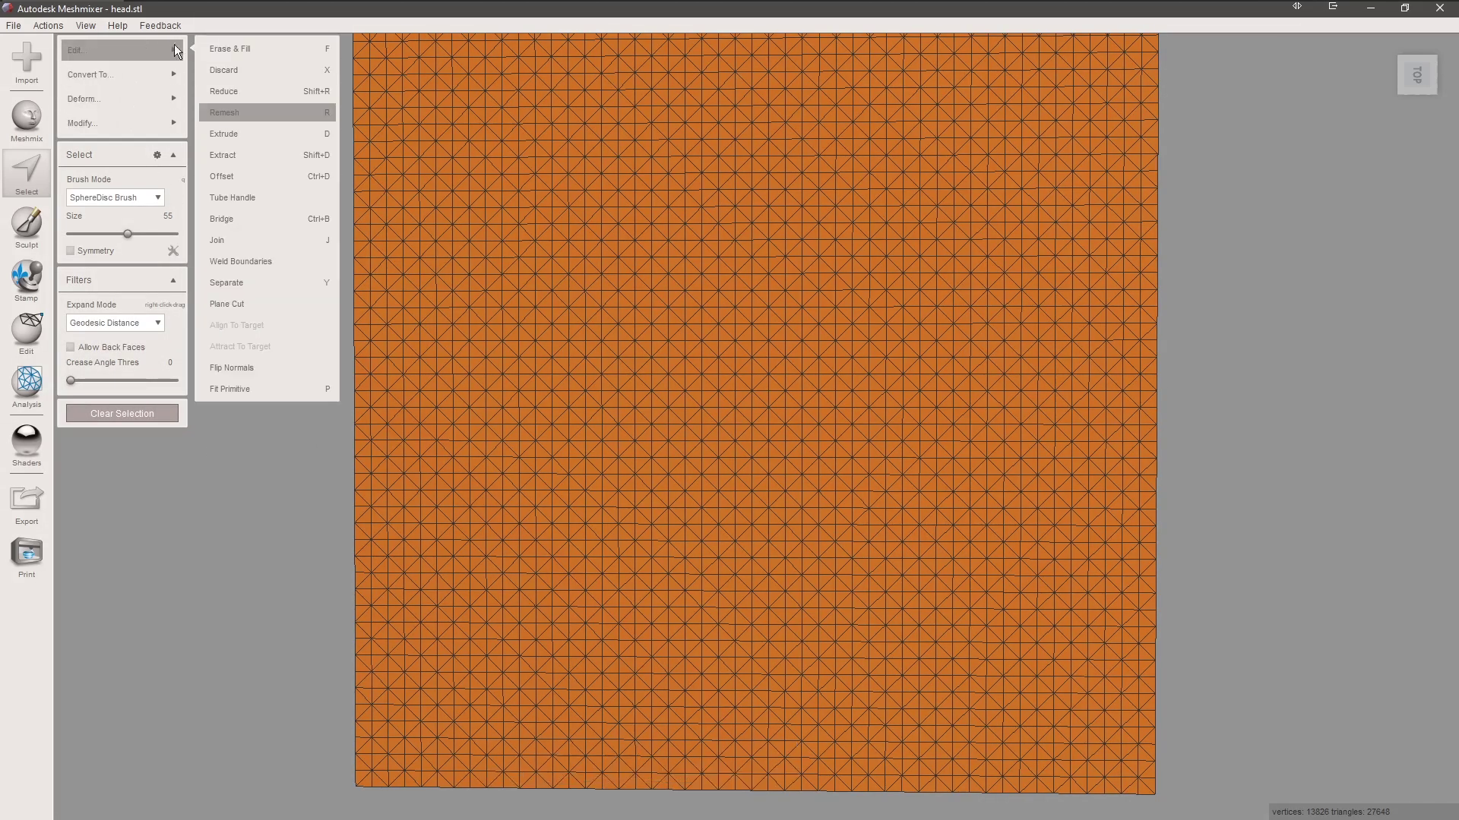
left_click(262, 124)
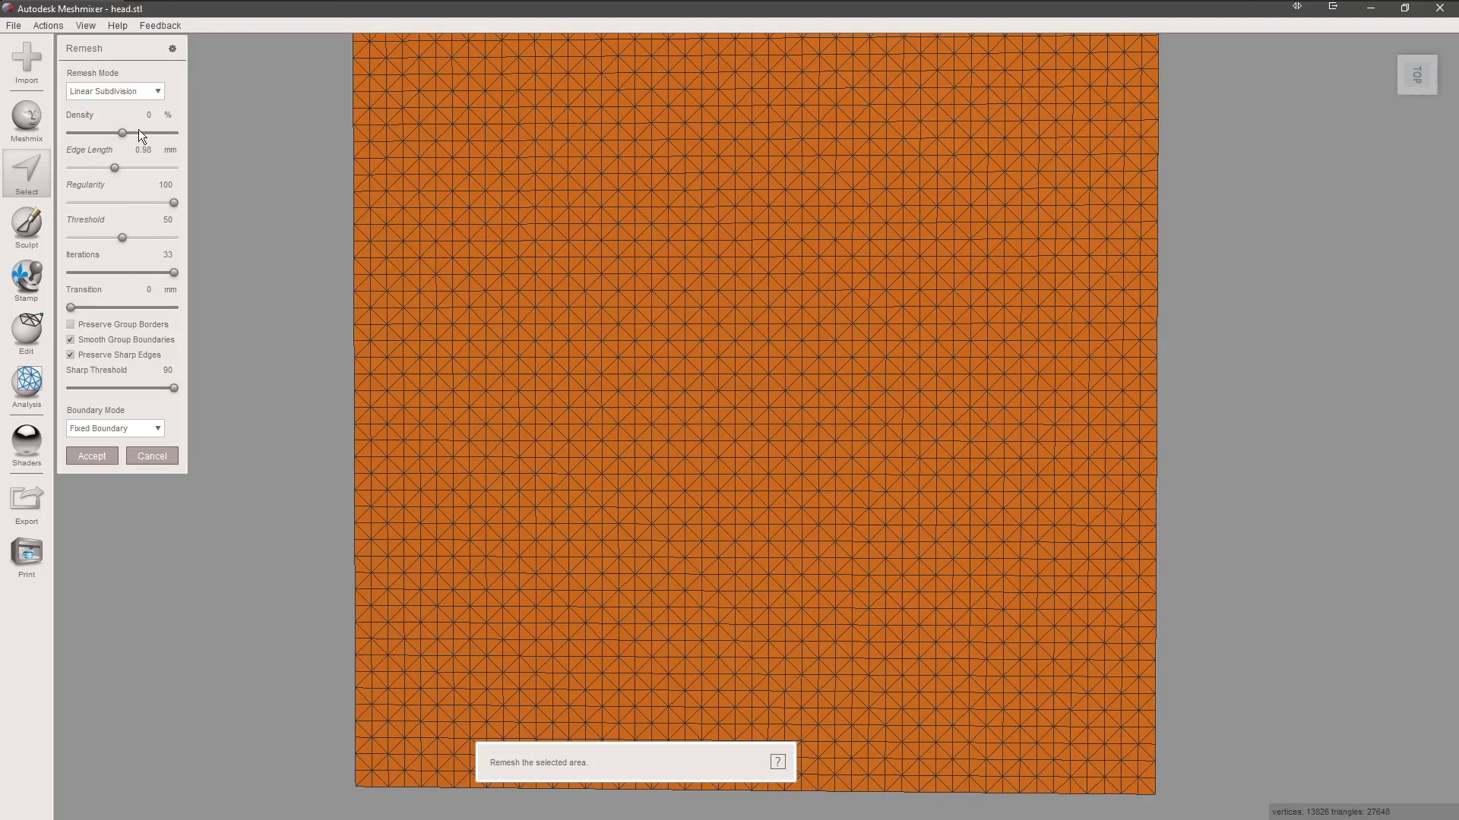
left_click_drag(411, 175, 305, 219)
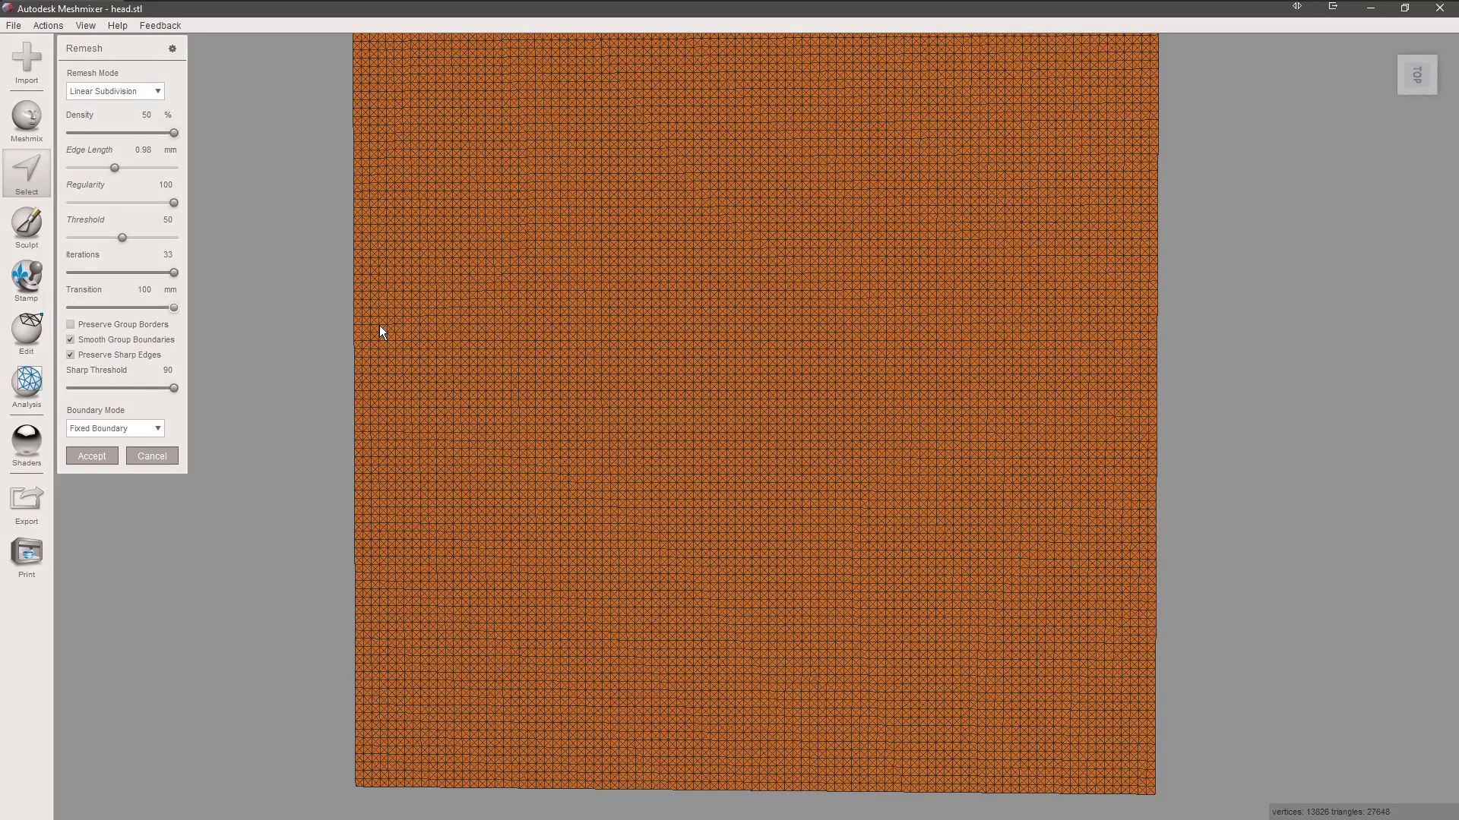
left_click(120, 454)
- Turn off the wireframe display and clear the face selection on the cube
left_click(86, 25)
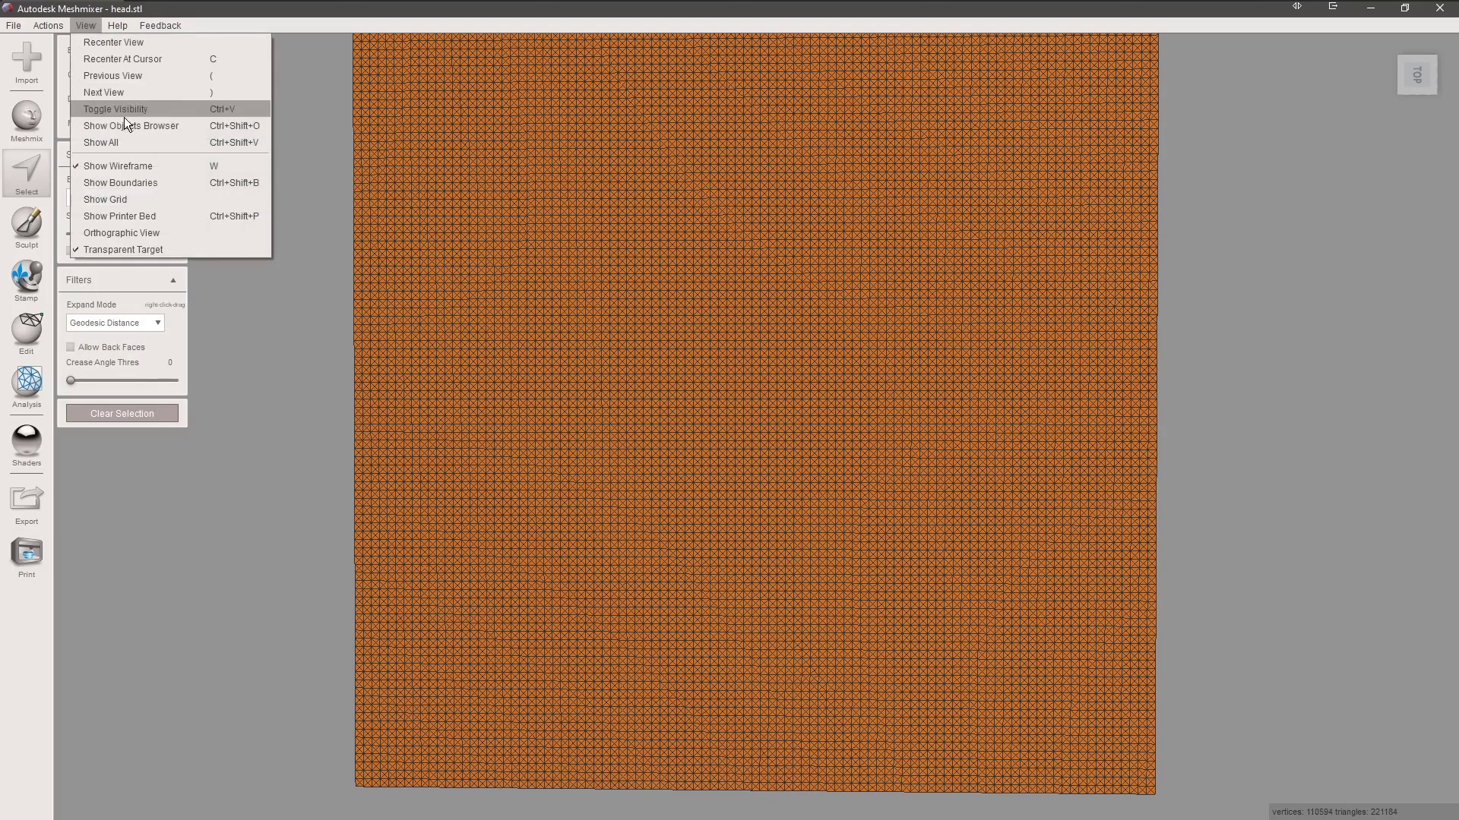
left_click(137, 167)
left_click(141, 420)
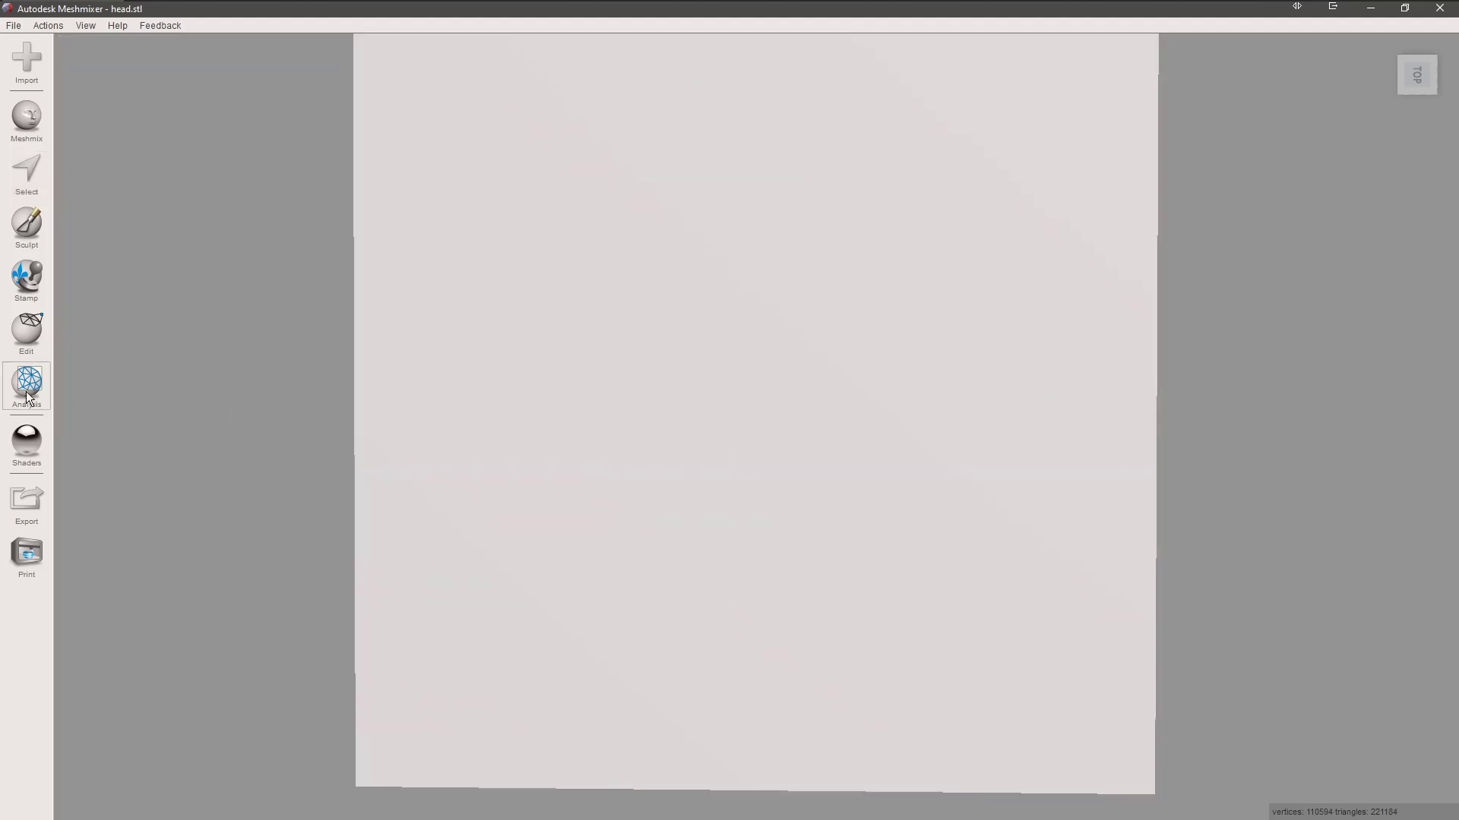
- Try a Plane Cut of the cube with Cut (Discard Half) and Remeshed Fill, followed by Separate Shells
left_click(31, 334)
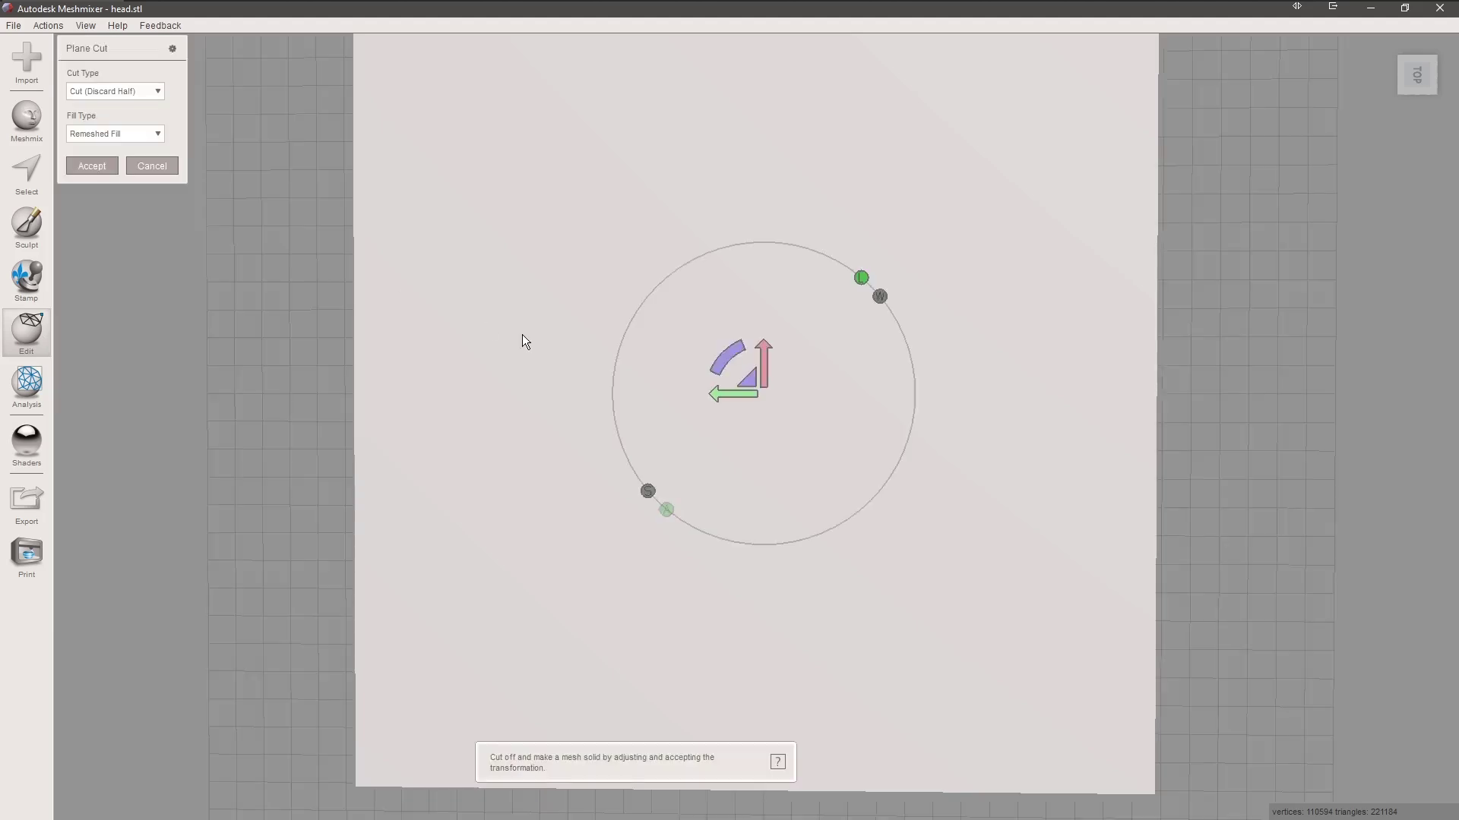
left_click(92, 165)
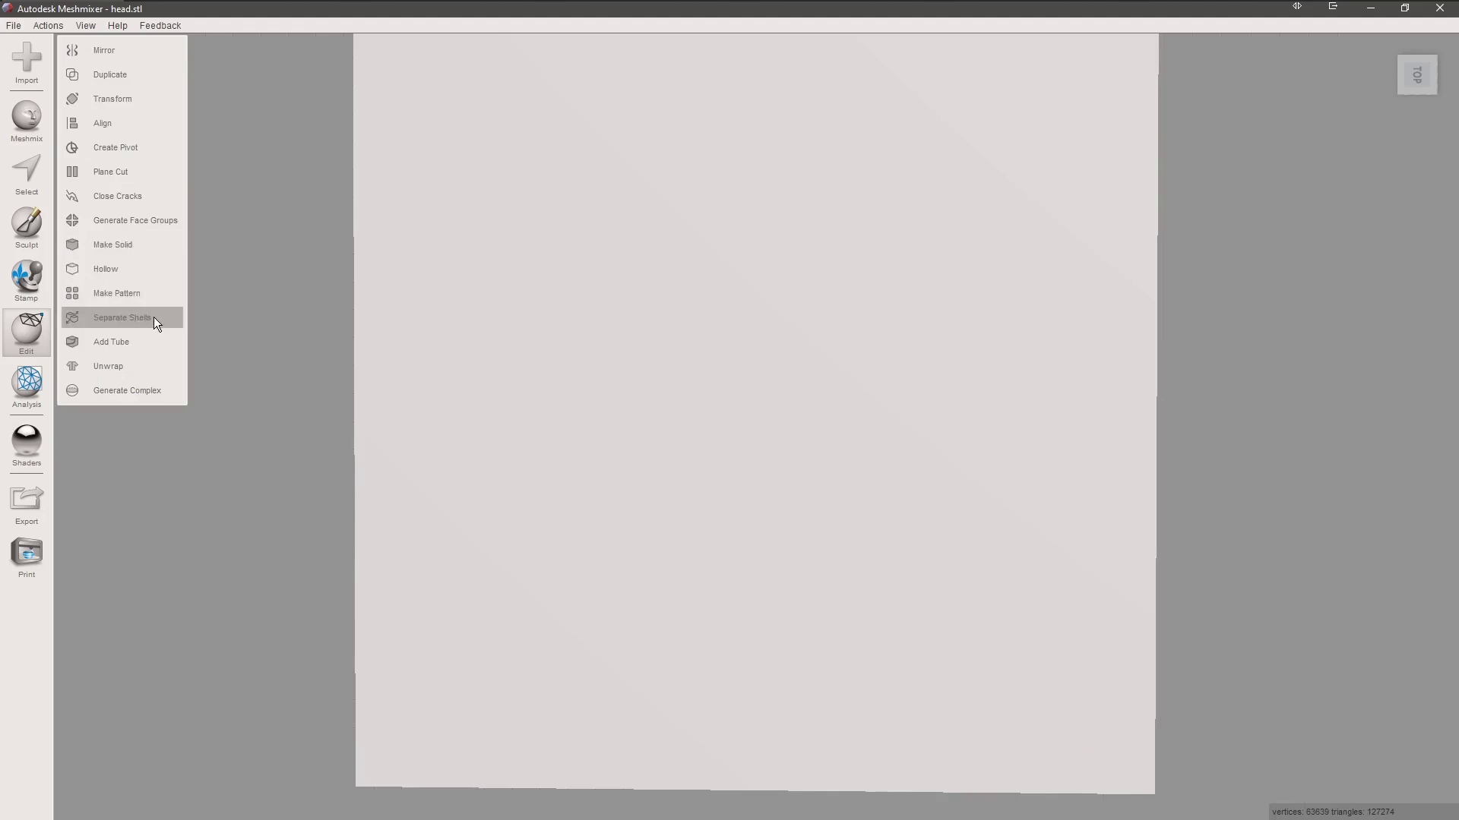
left_click(122, 318)
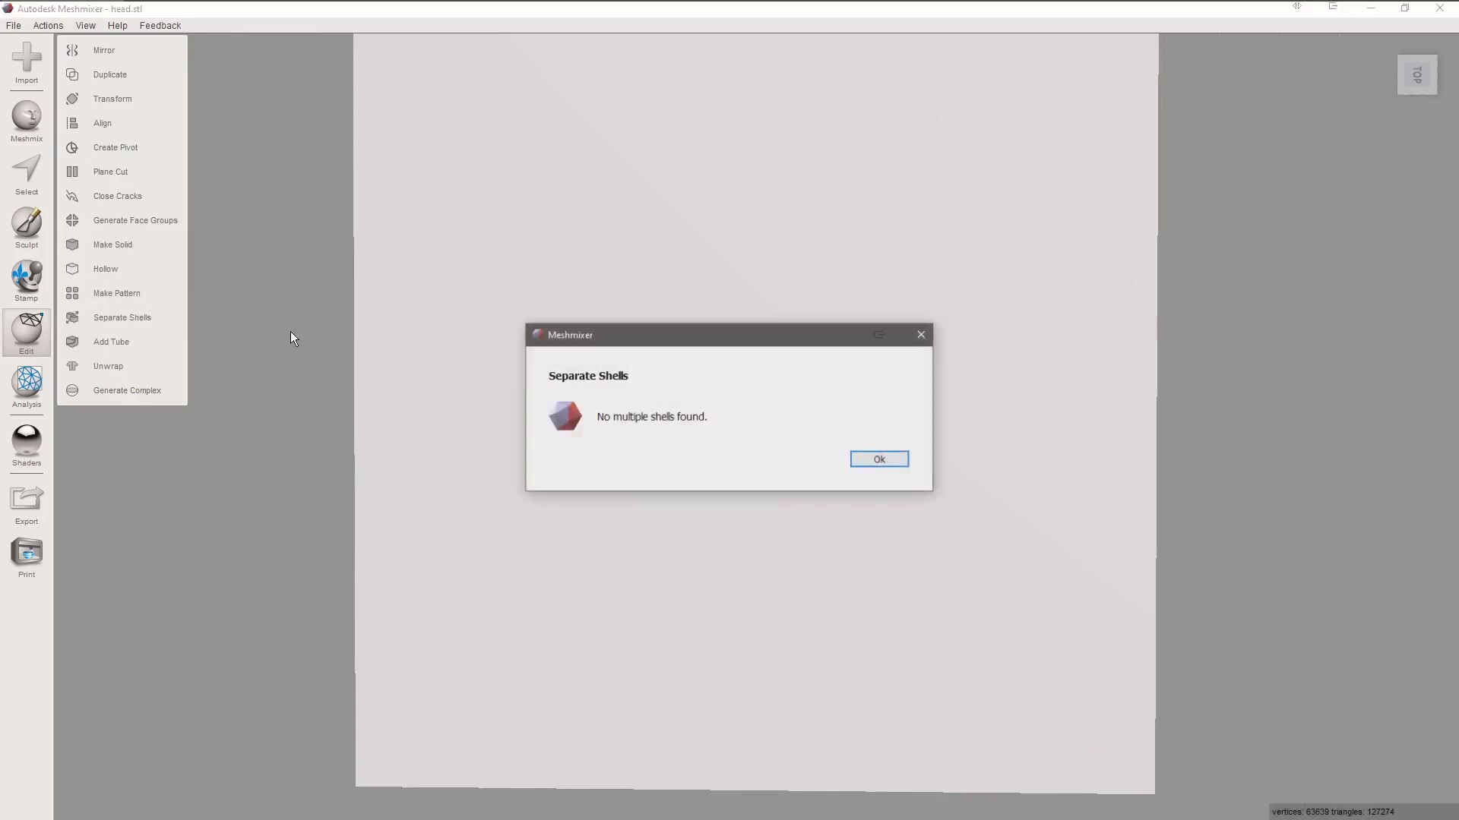
left_click(889, 461)
right_click_drag(608, 394, 795, 386)
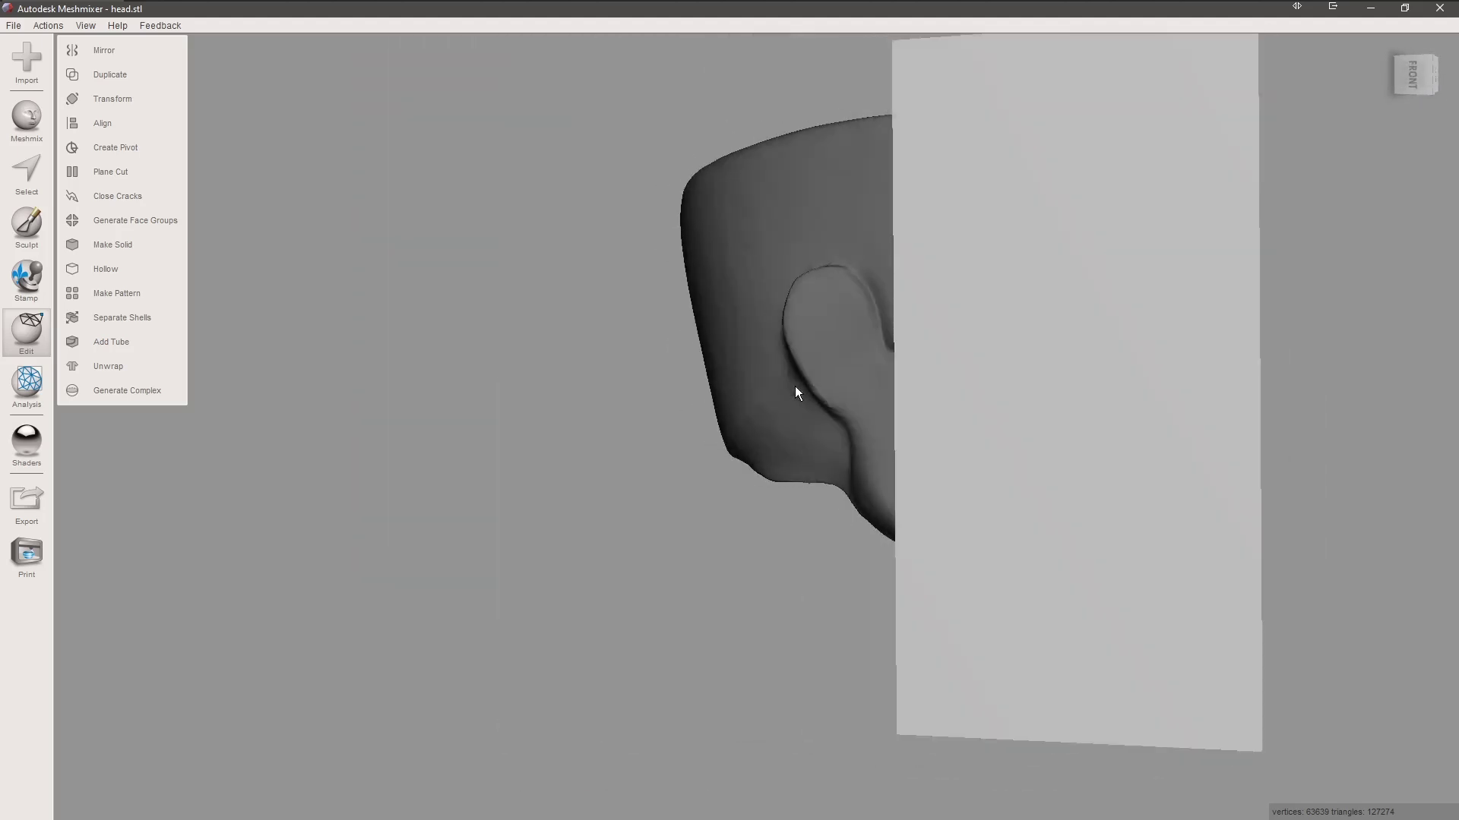
- Undo back to the open Plane Cut, before half of the cube was discarded
left_click(48, 25)
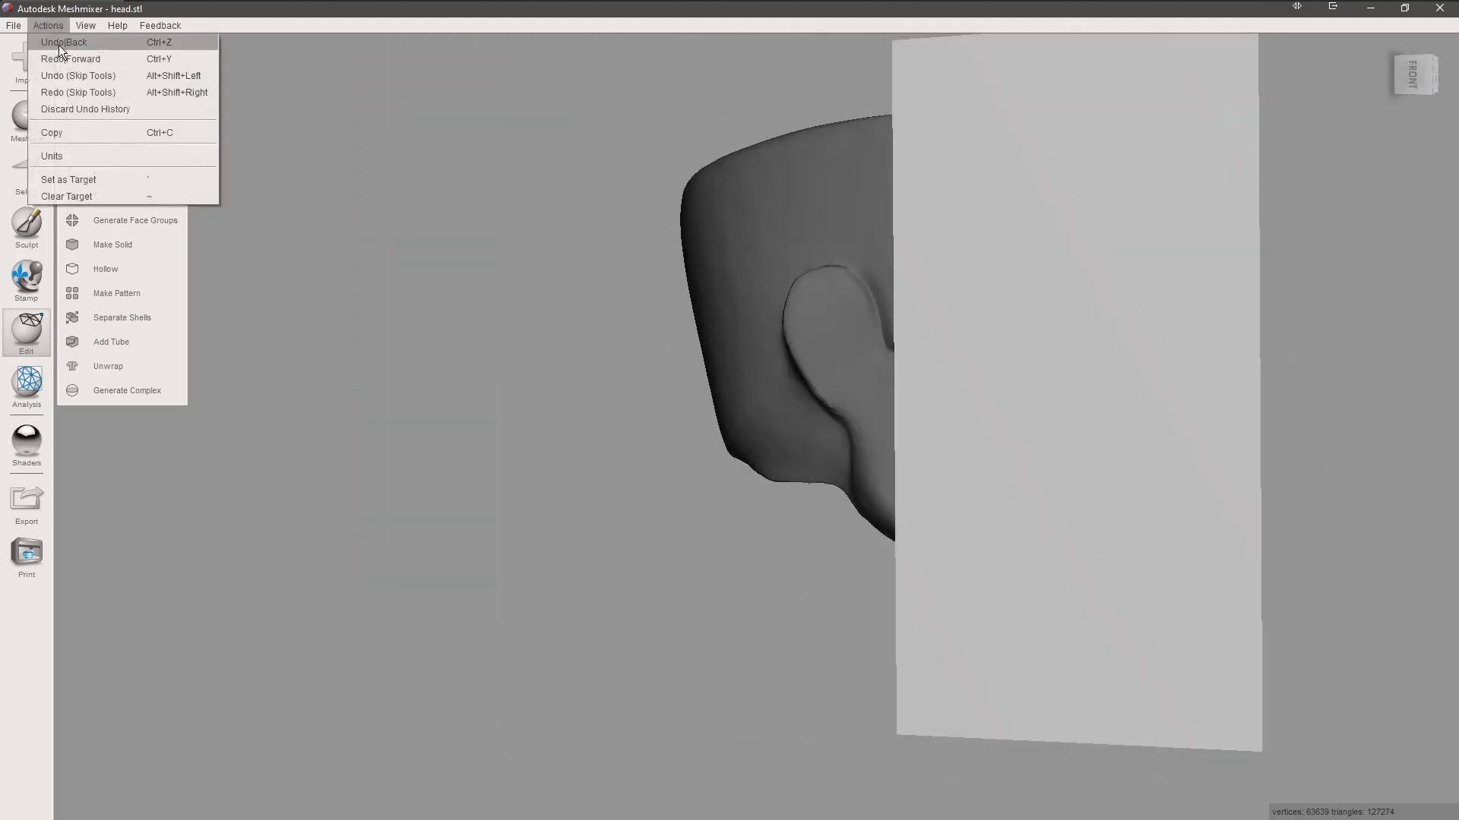
left_click(59, 47)
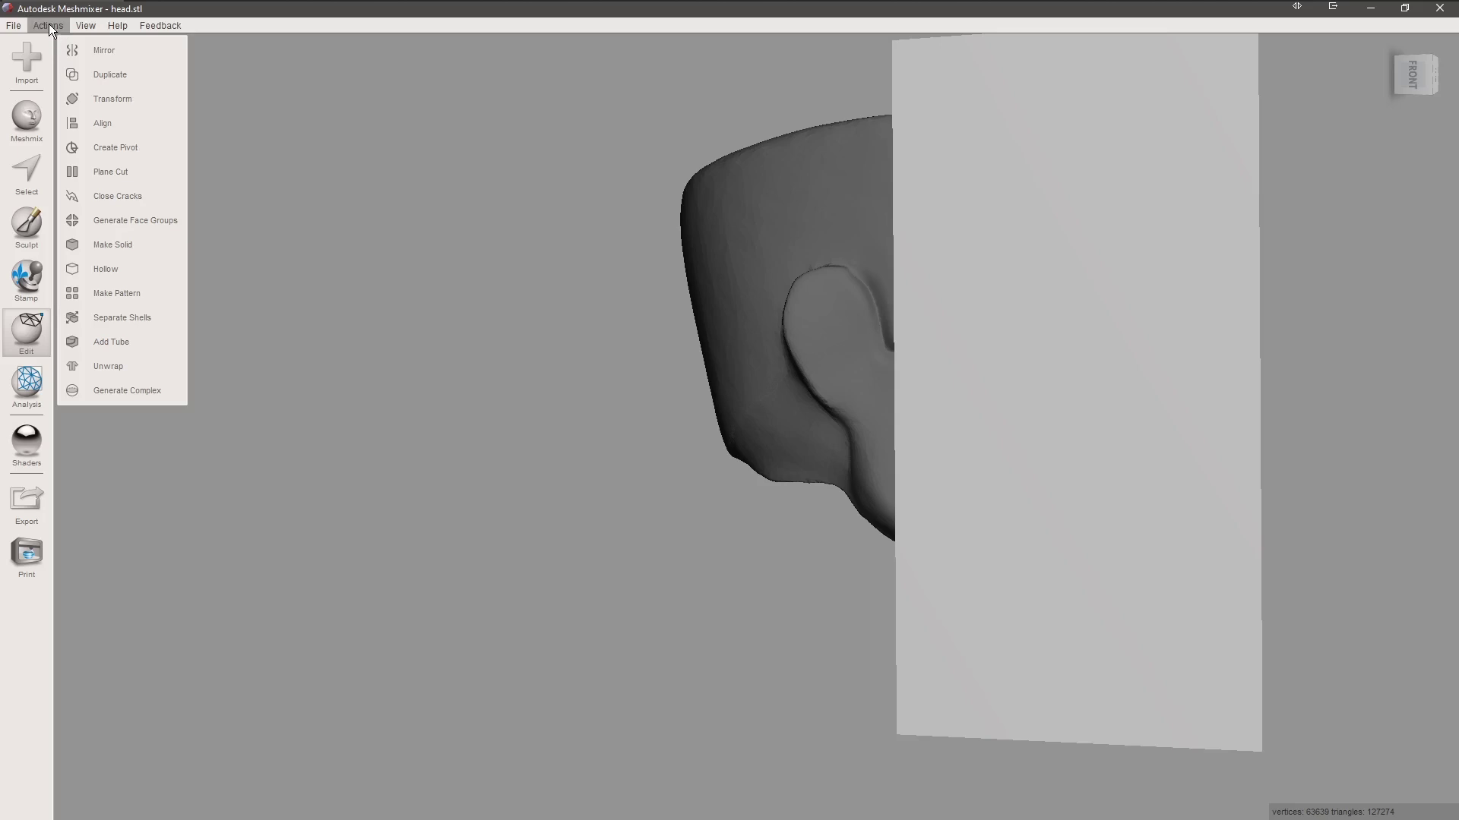
left_click(49, 24)
left_click(55, 43)
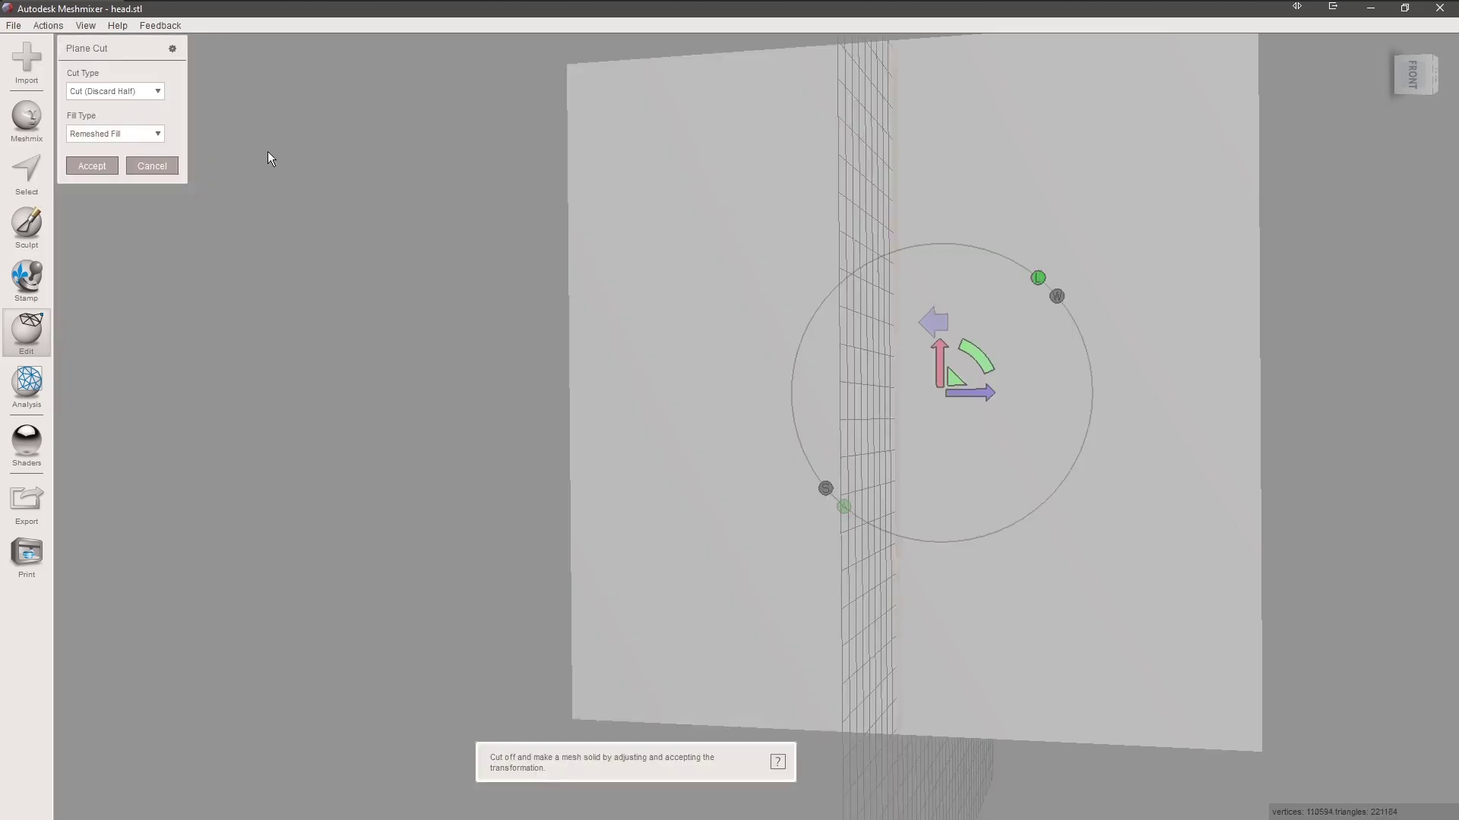
- Cut the cube with Slice (Keep Both) and Remeshed Fill, and separate the two halves into individual shells
left_click(131, 92)
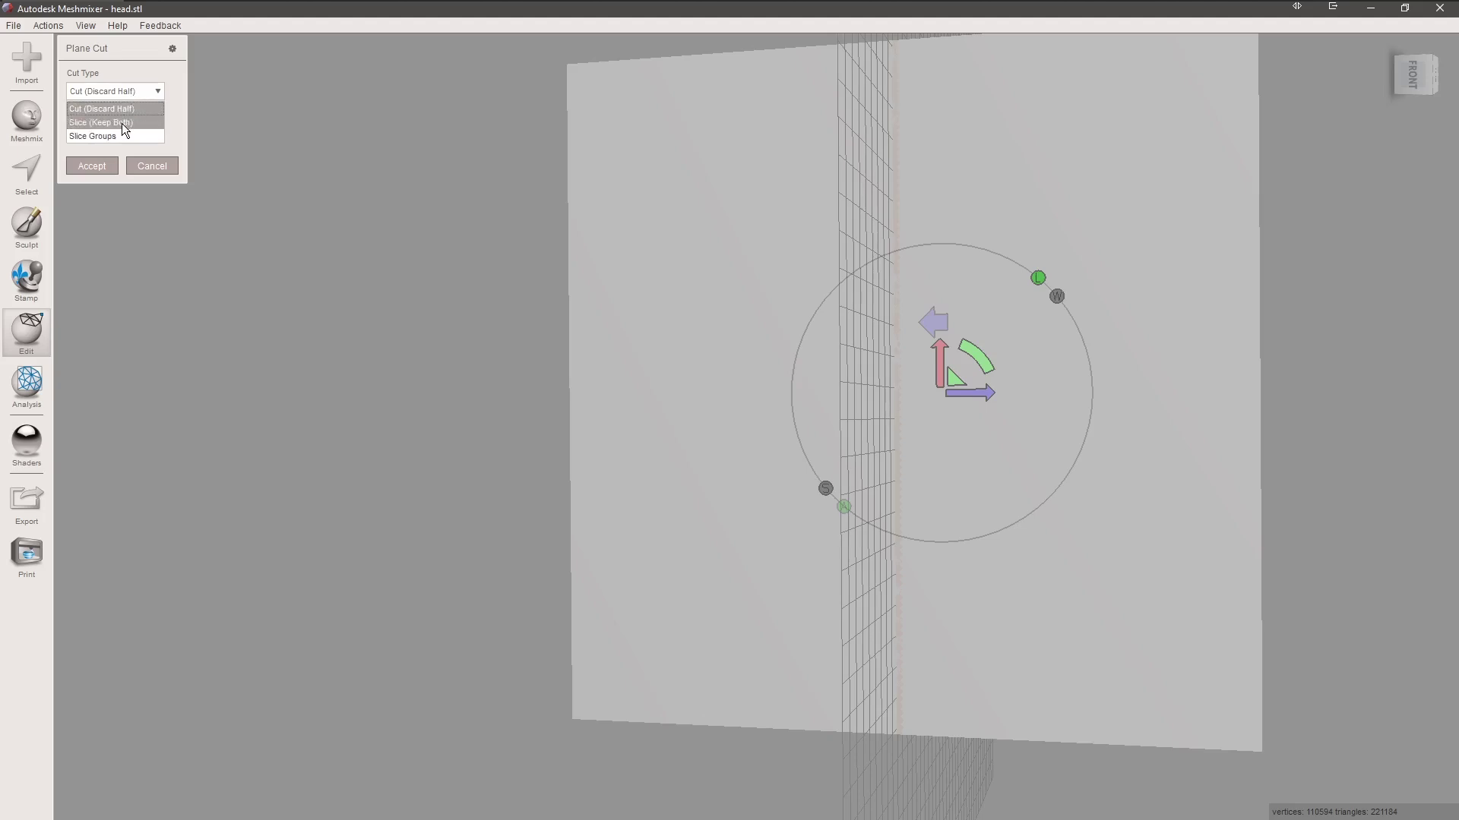
left_click(121, 123)
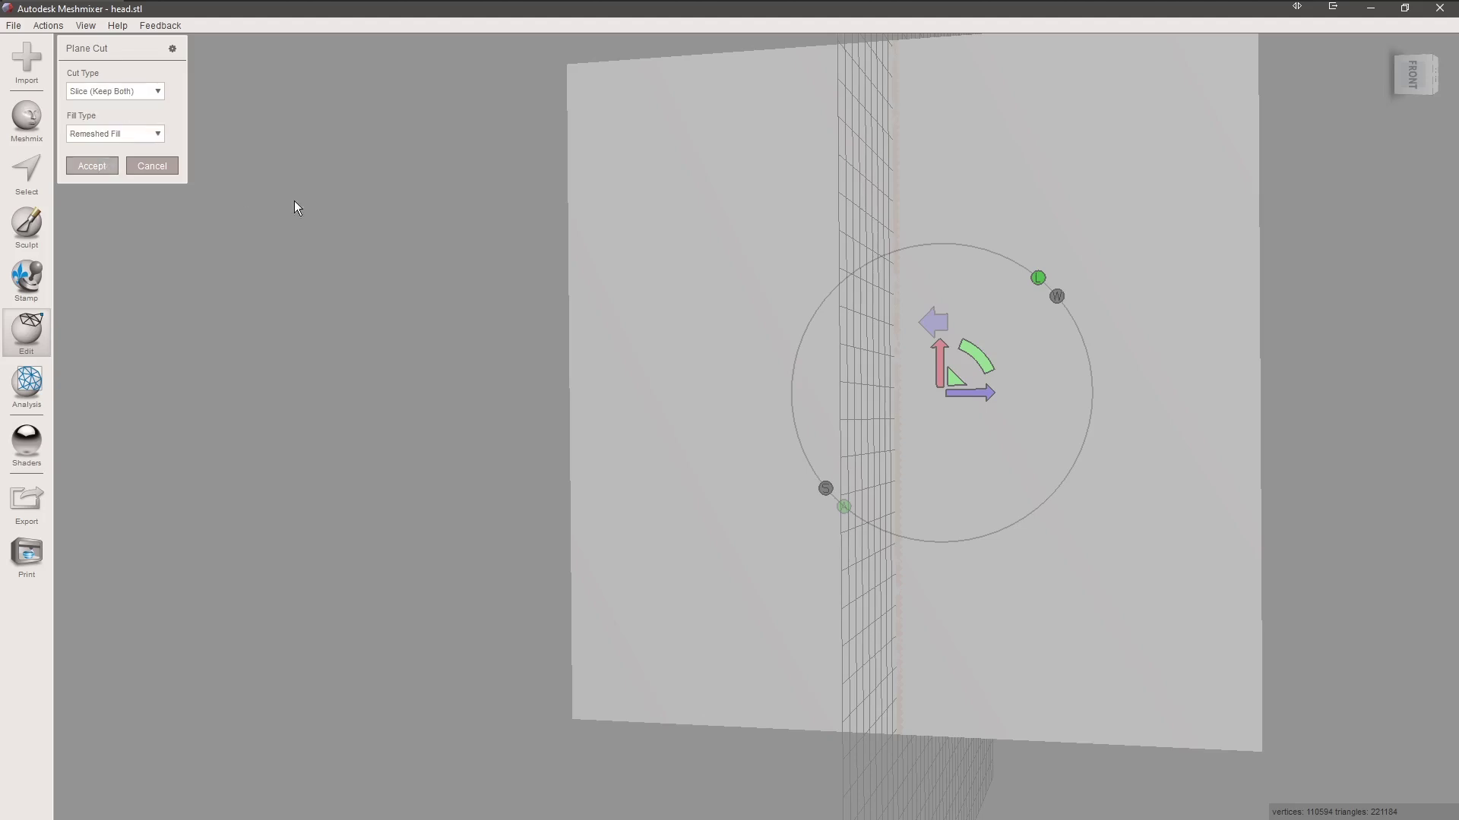
key("Return")
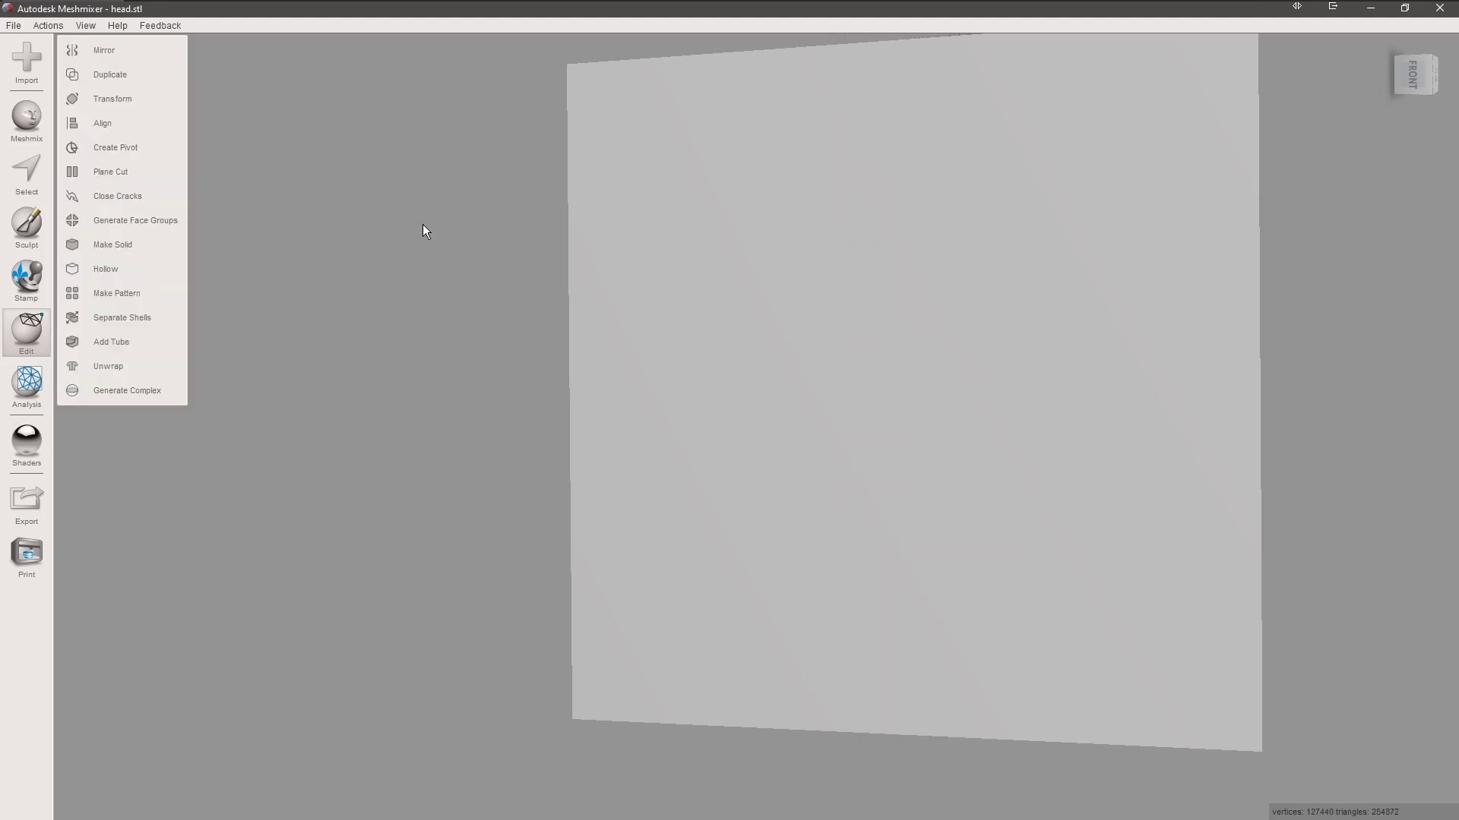
left_click(155, 317)
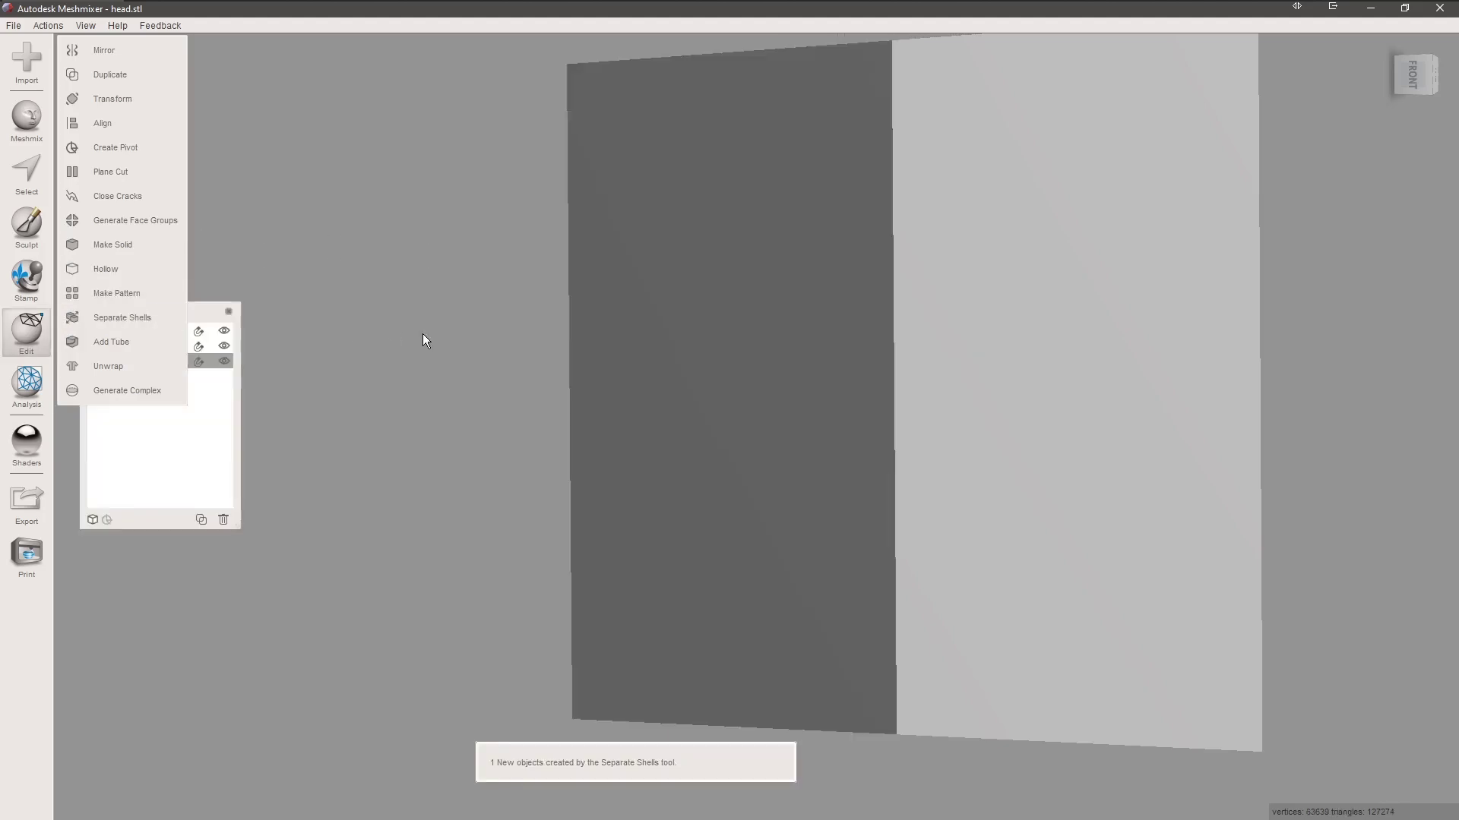
key("f")
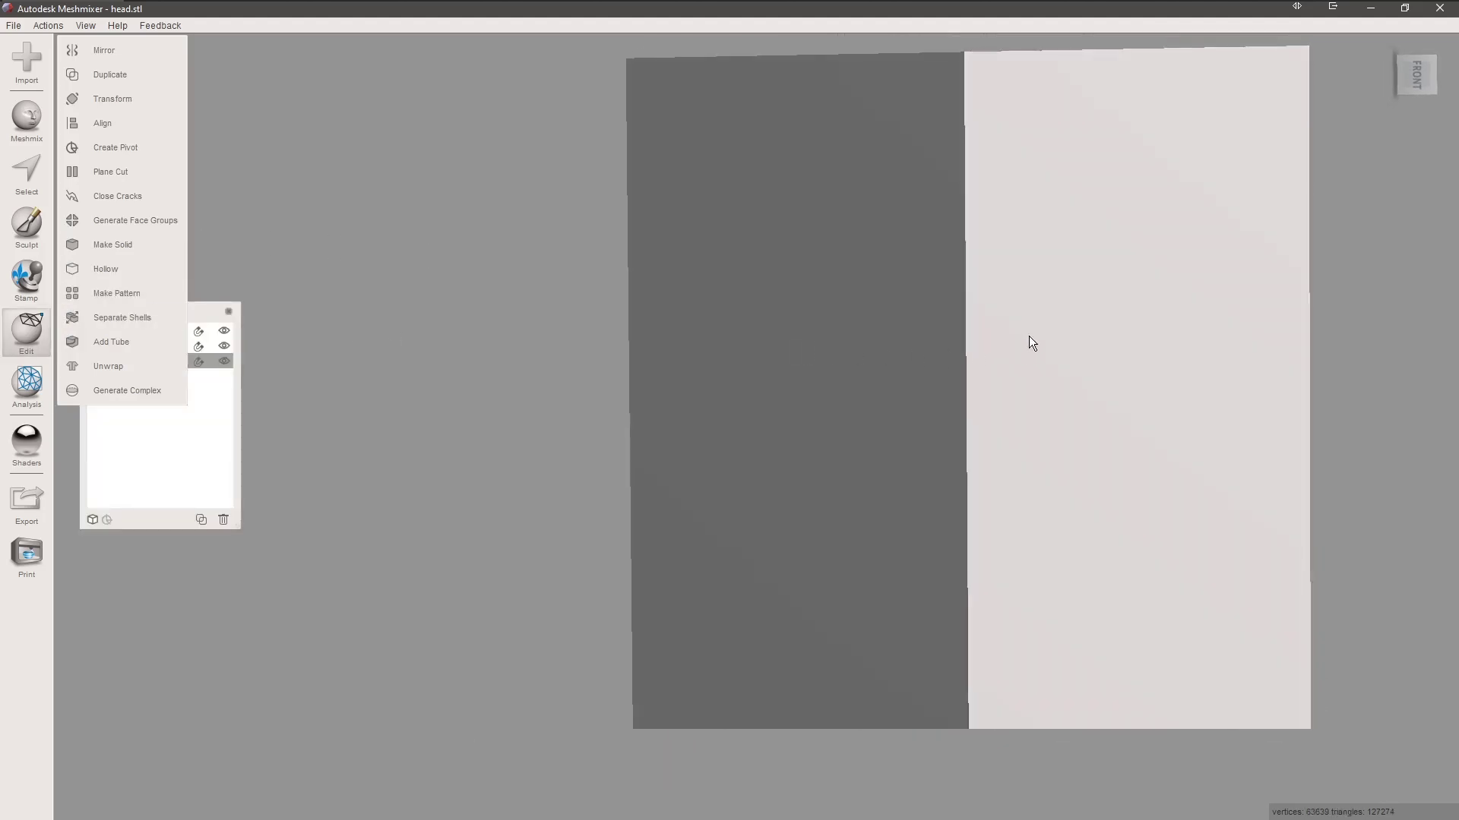
- Hide the face-side half of the cube, MeshSO10 (shell 2), to expose the head
left_click(227, 360)
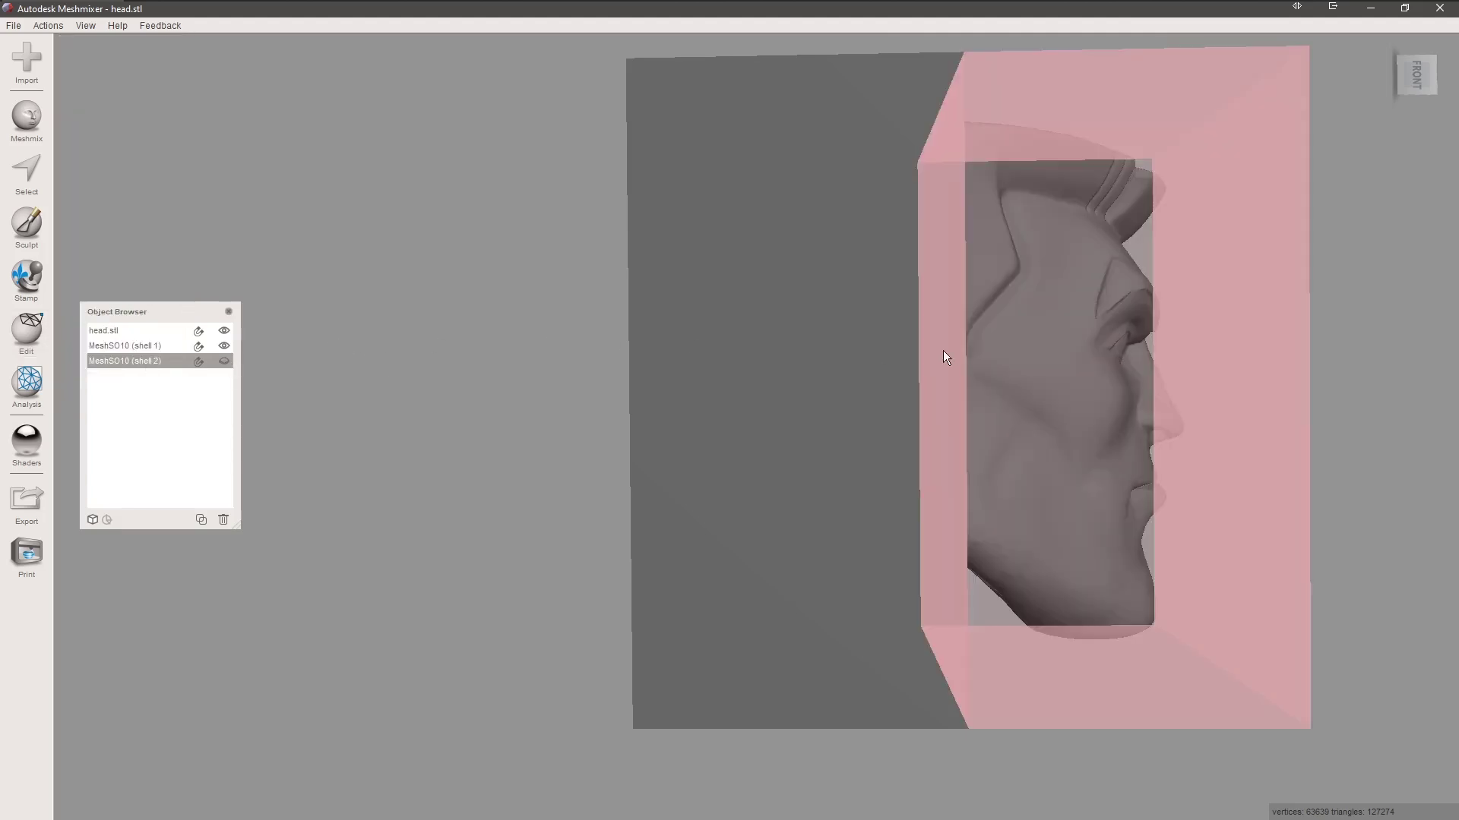
left_click(934, 343)
right_click_drag(928, 335, 827, 354)
- Duplicate the head mesh and hide the copy
left_click(1007, 353)
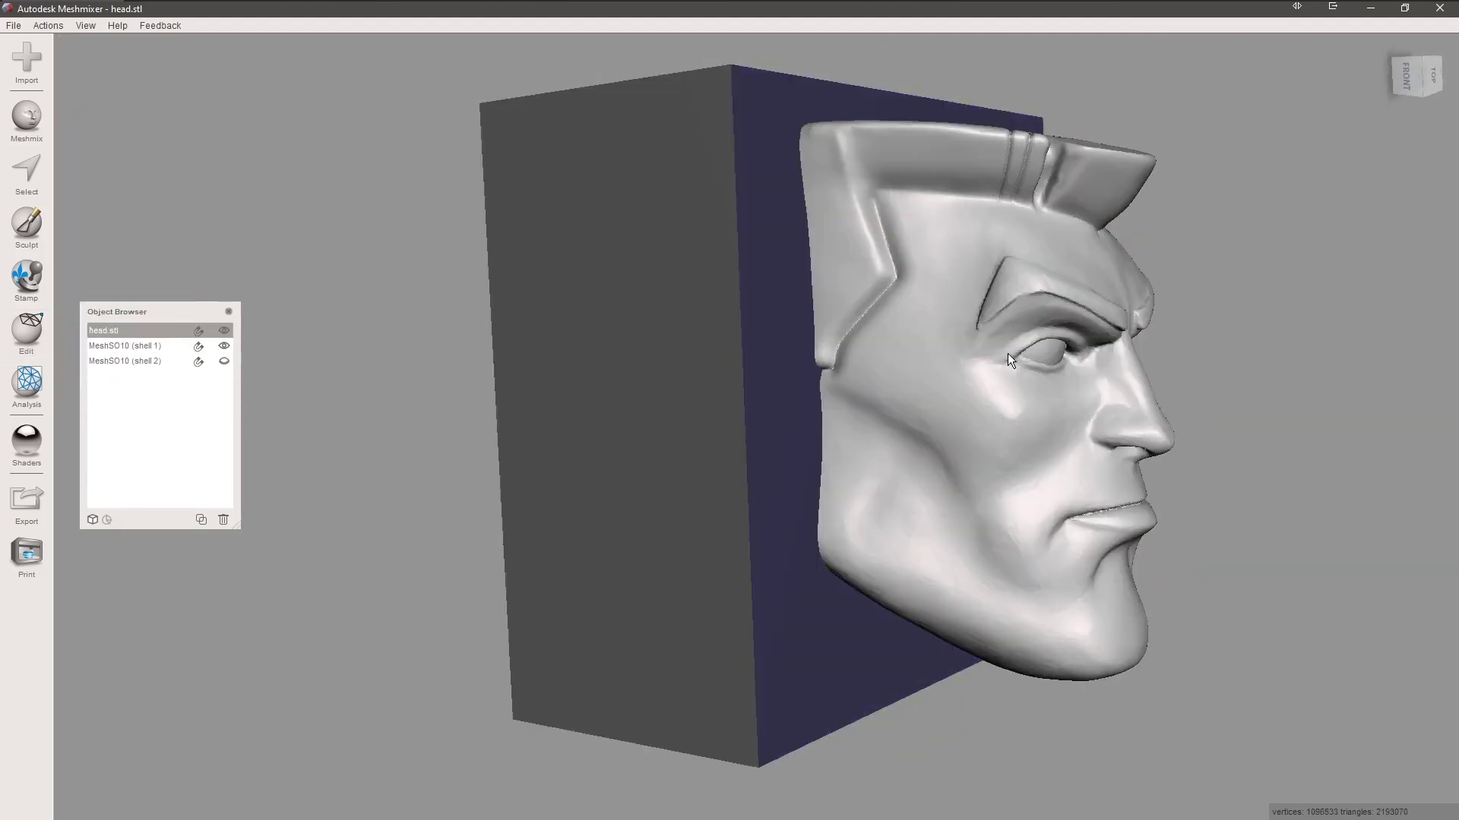
left_click(735, 340)
left_click(941, 339)
left_click(27, 330)
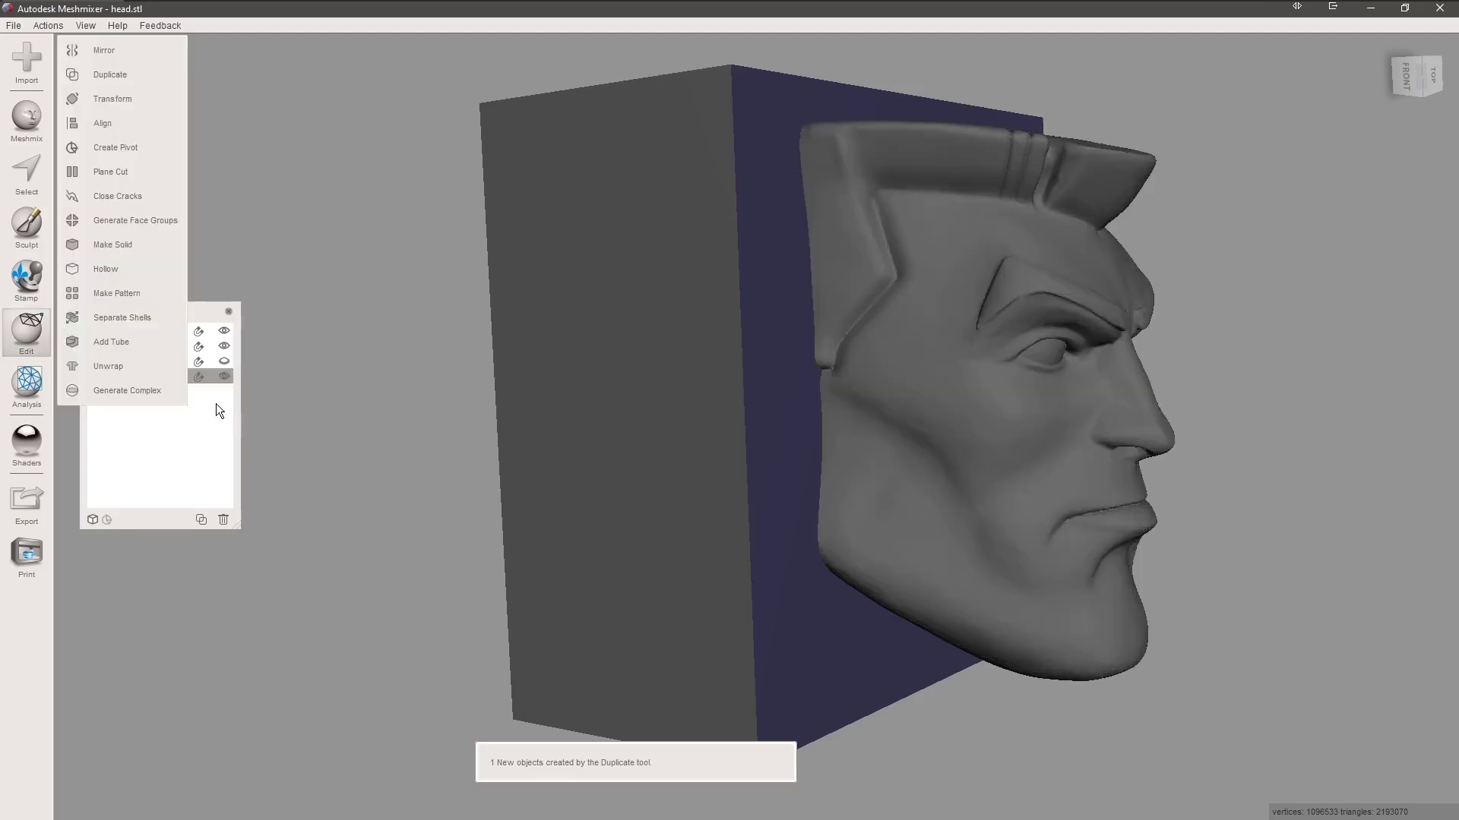
left_click(224, 377)
- Subtract the head from the visible rear cube half using a Precise Boolean Difference with Auto-Reduce Result turned off
left_click(881, 342)
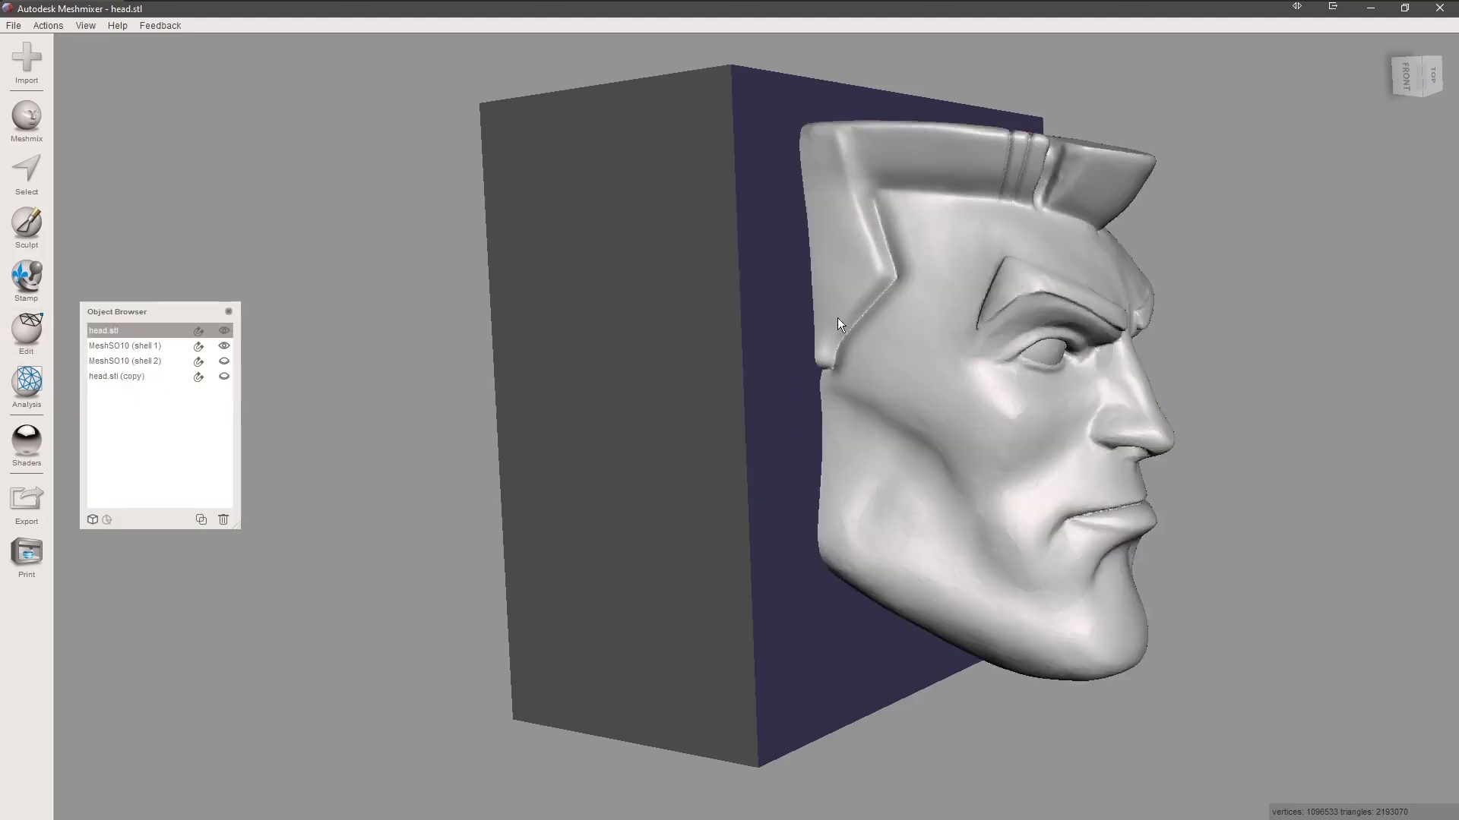
left_click(691, 318)
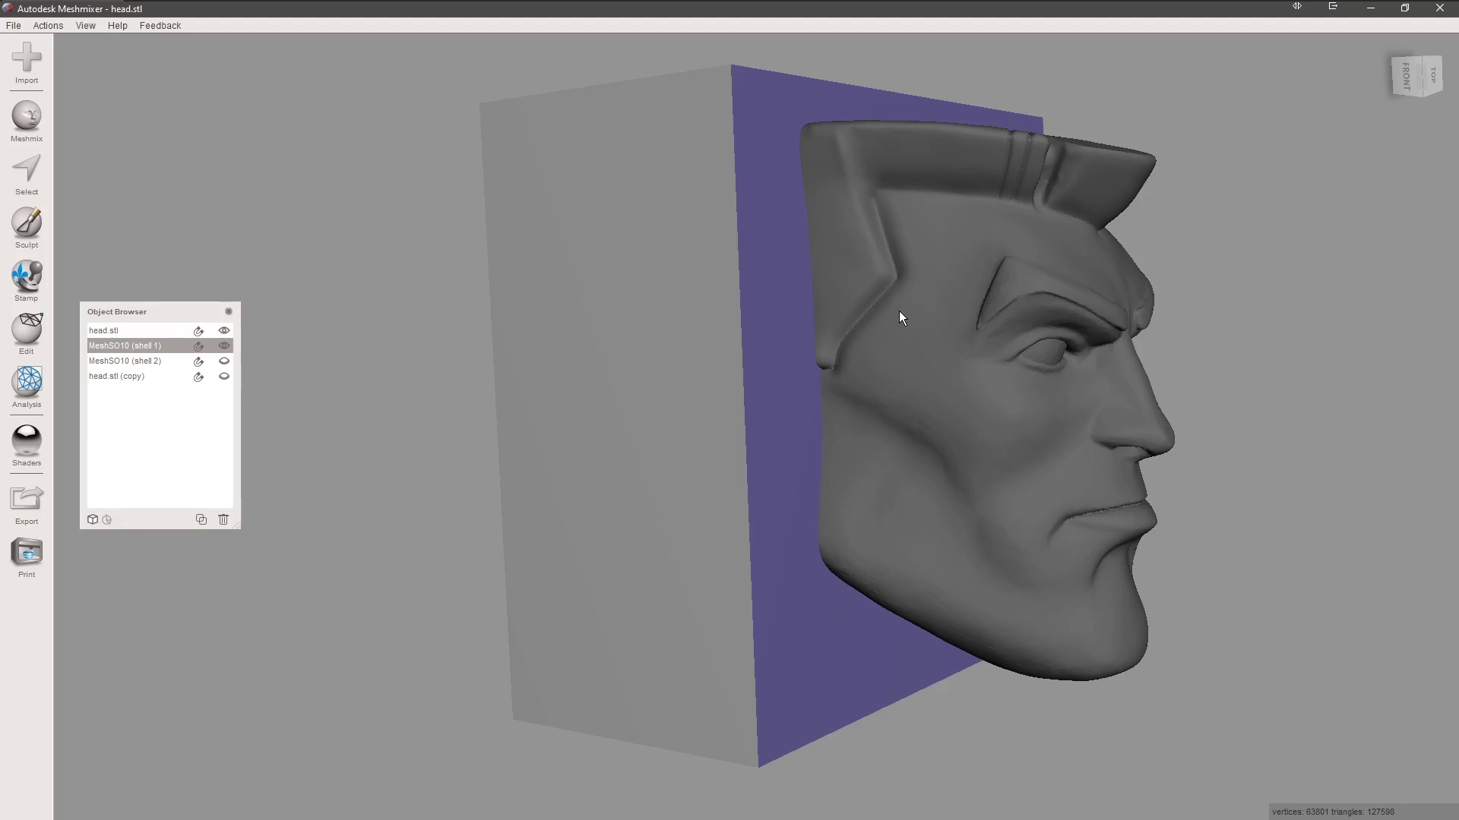
left_click(899, 311, "shift")
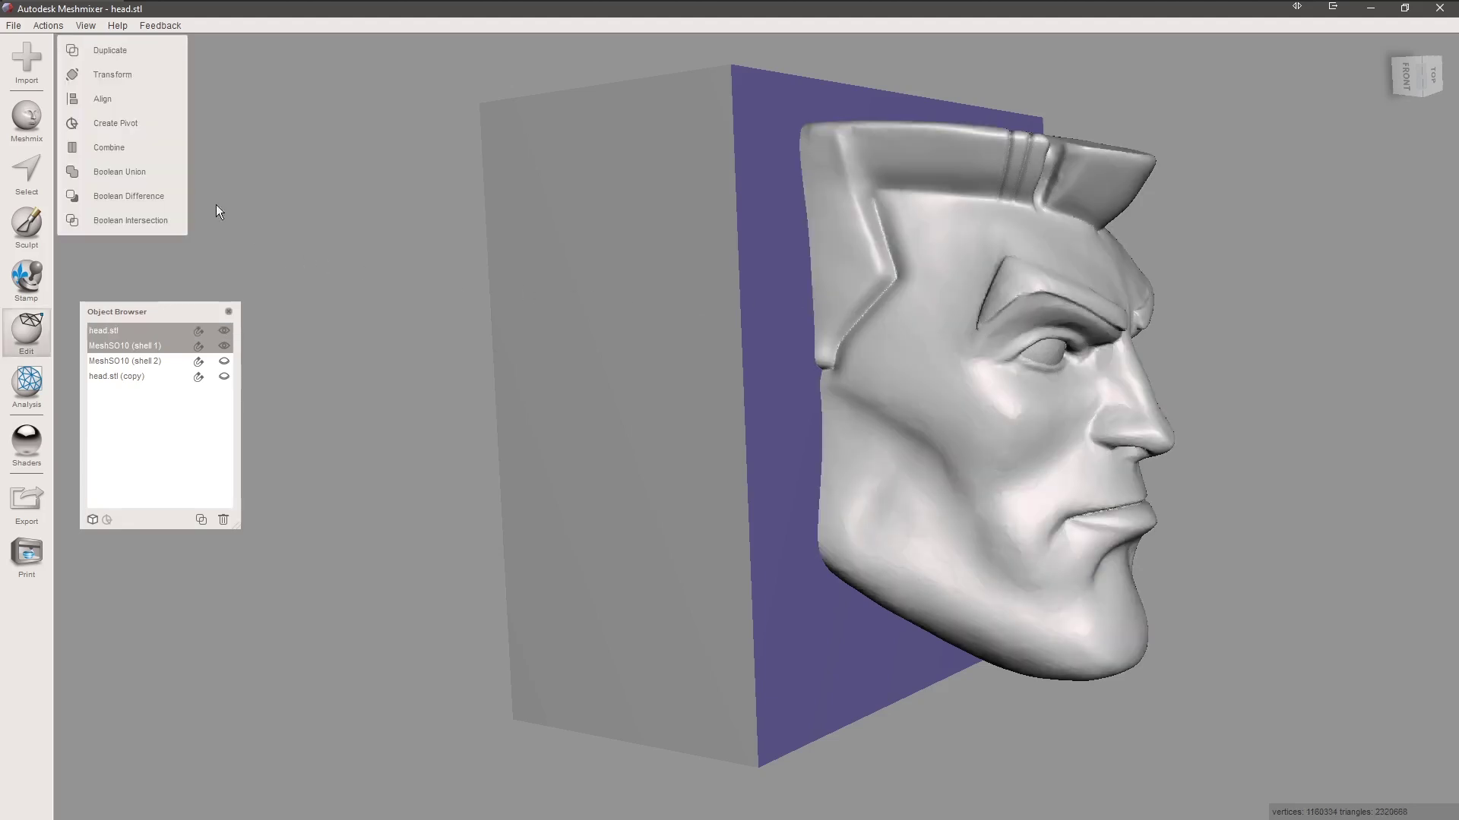
left_click(126, 196)
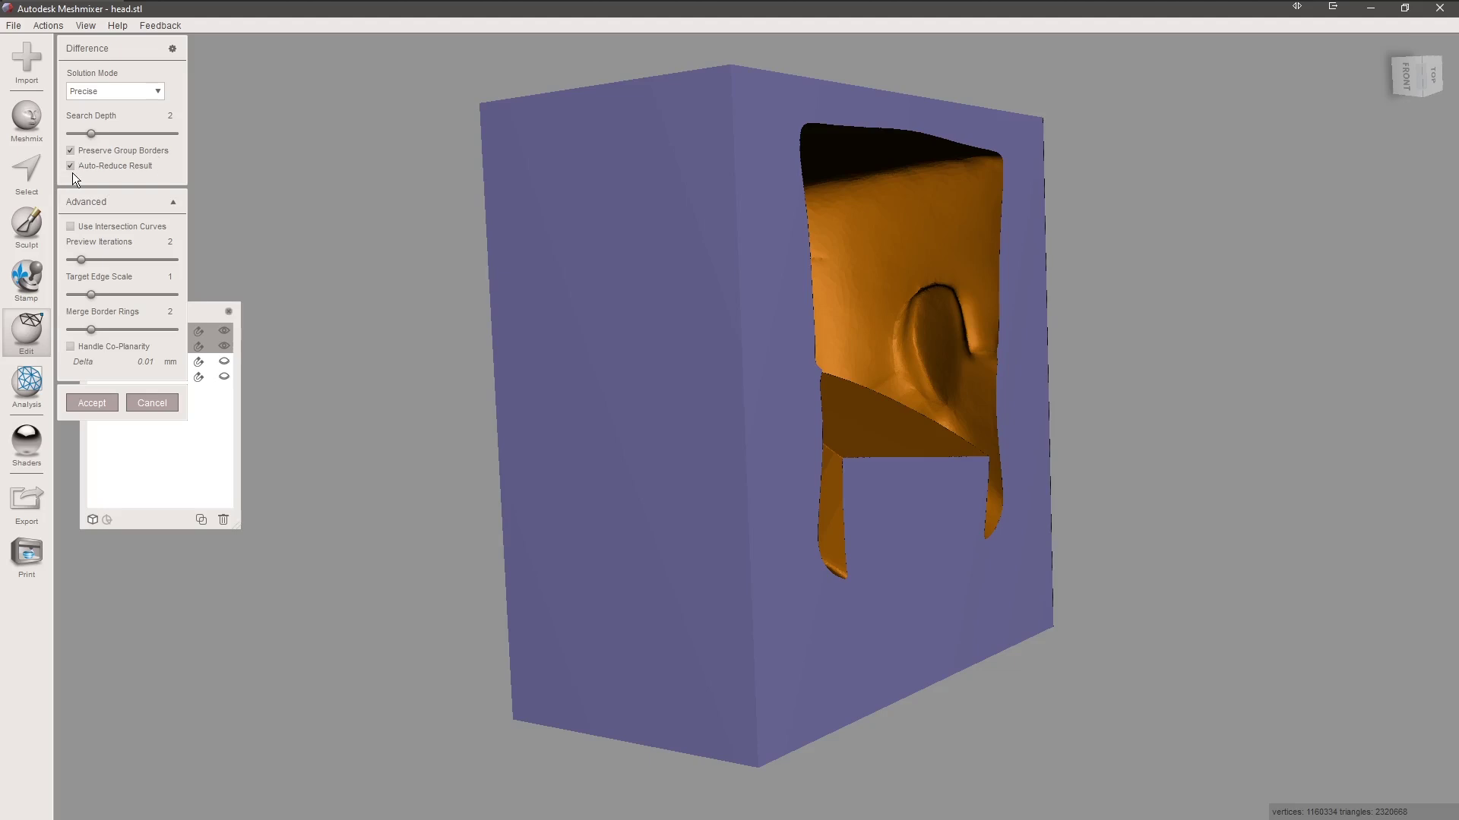
left_click(70, 166)
left_click(91, 403)
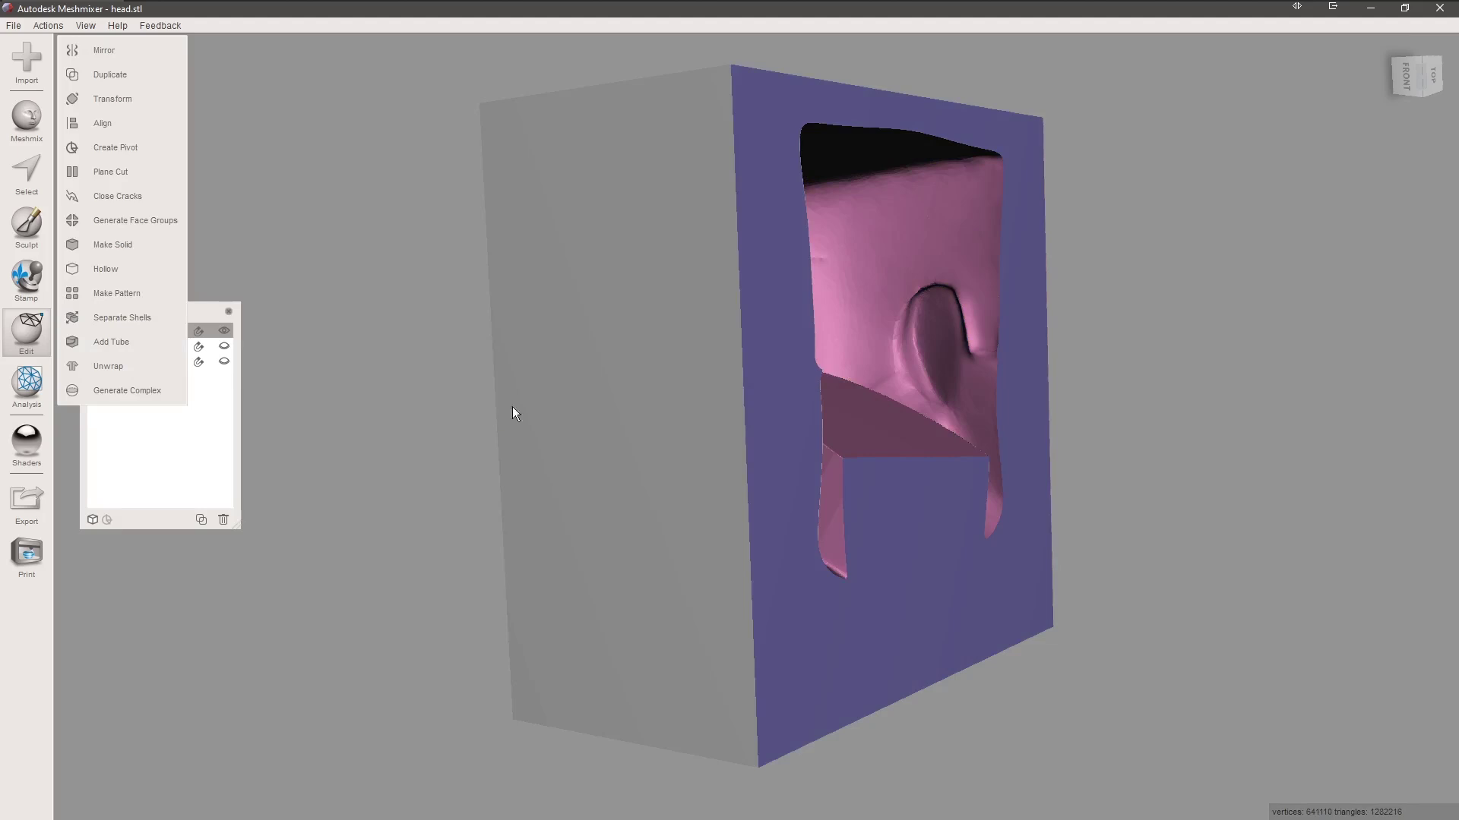
- Hide the finished rear half, MeshSO10 (shell 1), and show and select the face-side half, MeshSO10 (shell 2), along with the head copy
right_click_drag(780, 429, 682, 408)
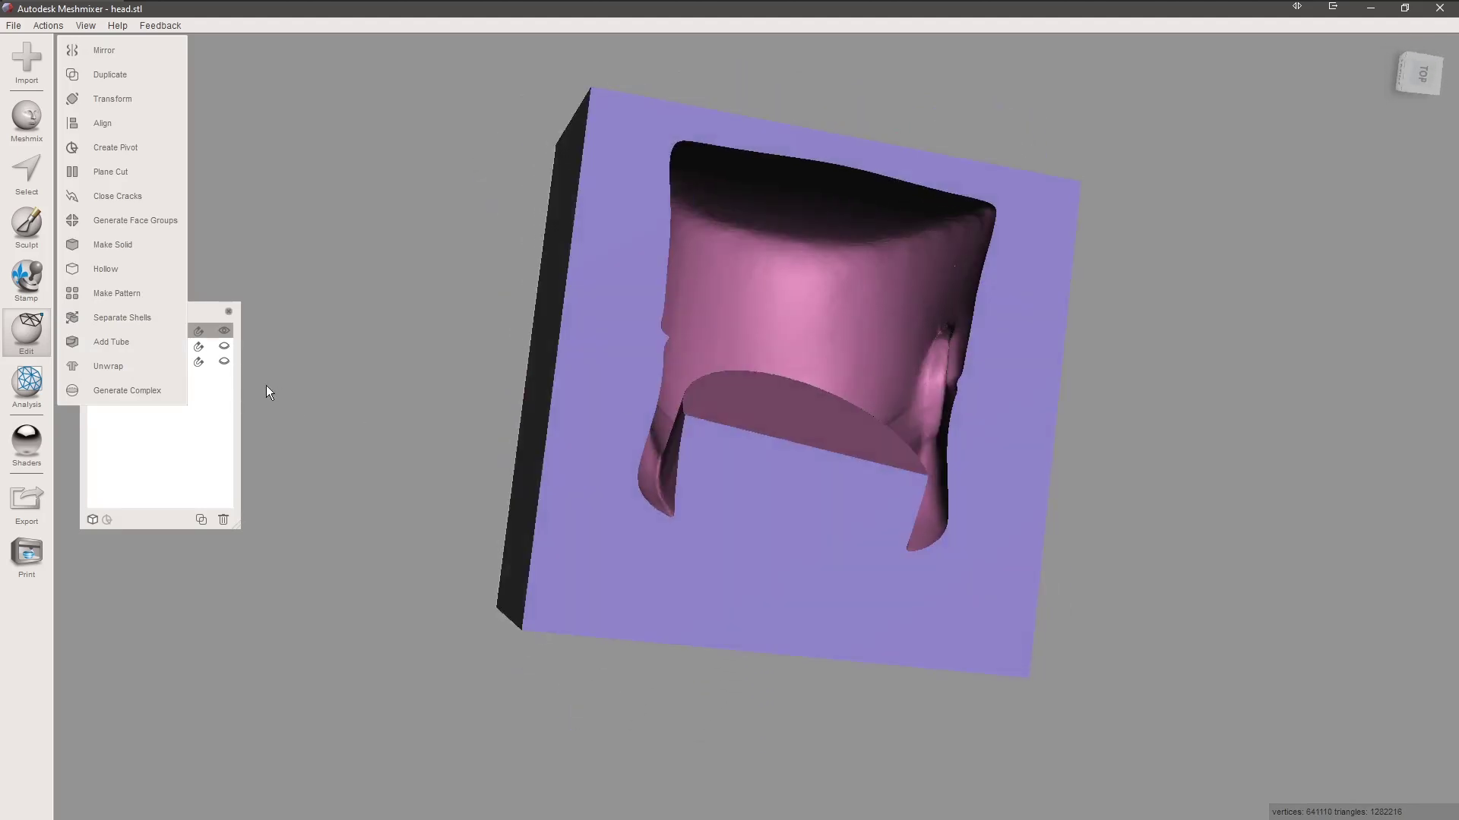
left_click(225, 327)
left_click(228, 348)
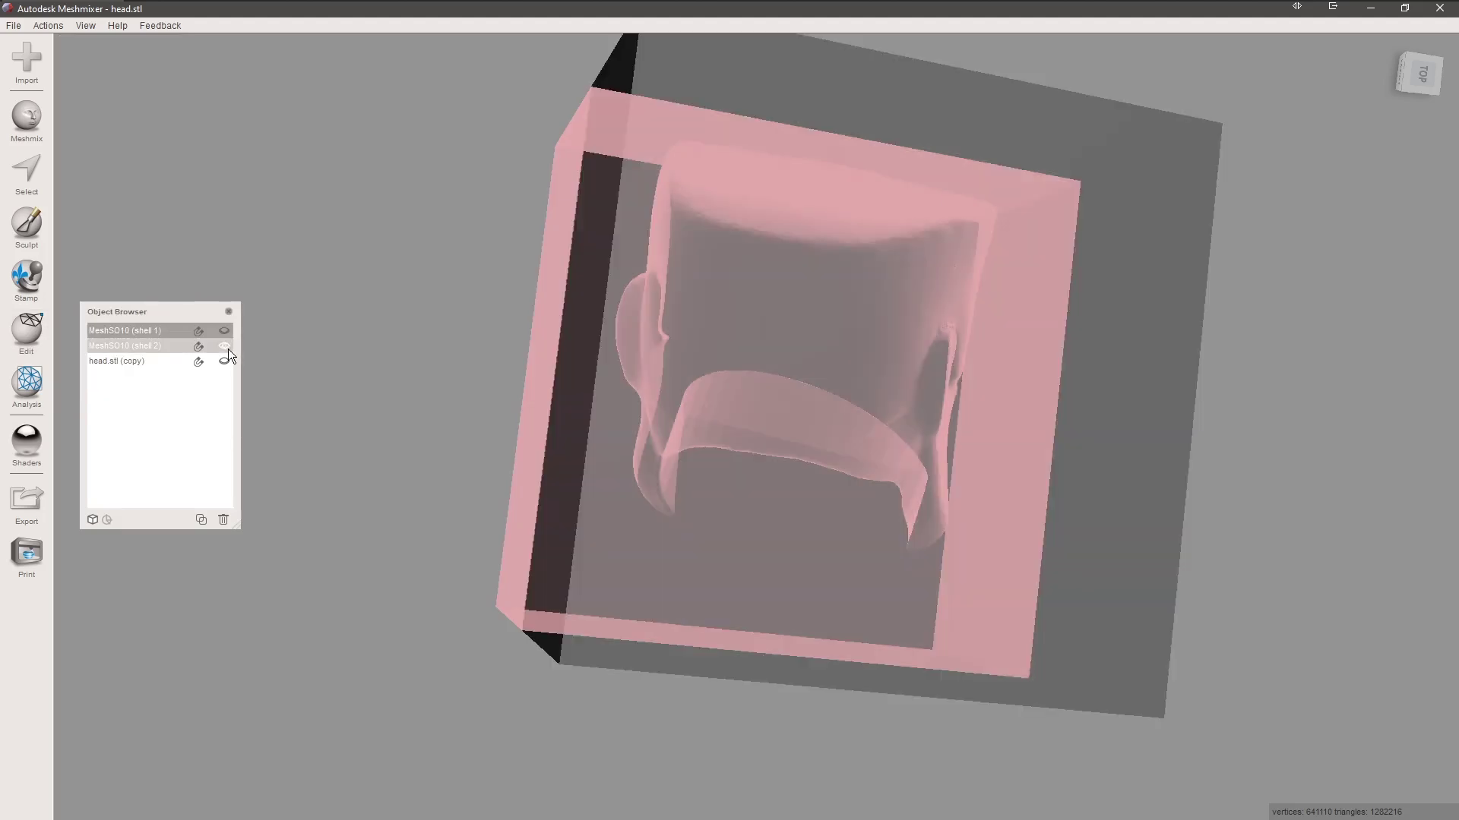
left_click(225, 362)
left_click(680, 395)
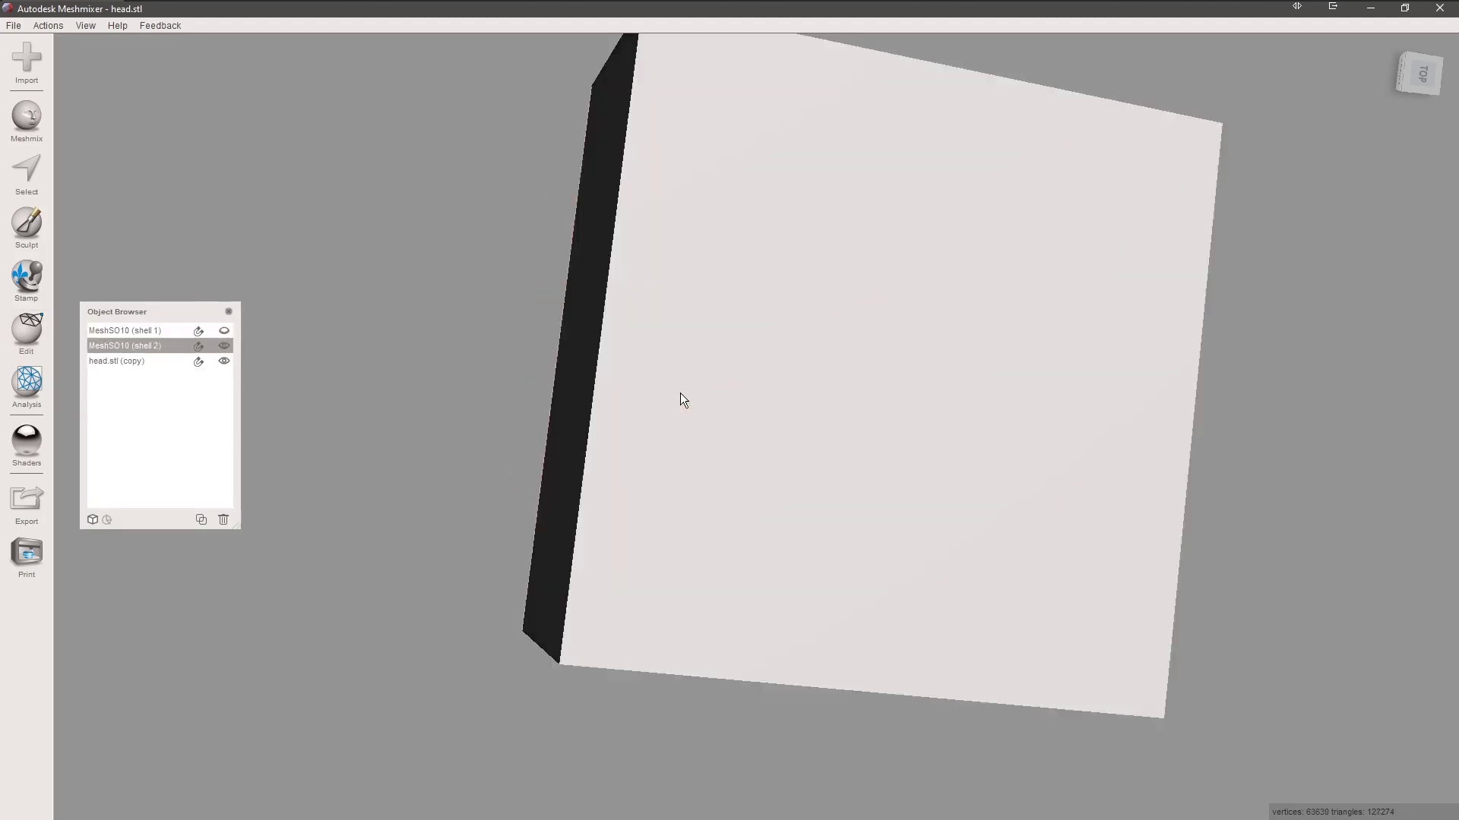
- Subtract the head copy from the face-side half using a Precise Boolean Difference with Auto-Reduce Result turned off
right_click_drag(681, 395, 885, 377)
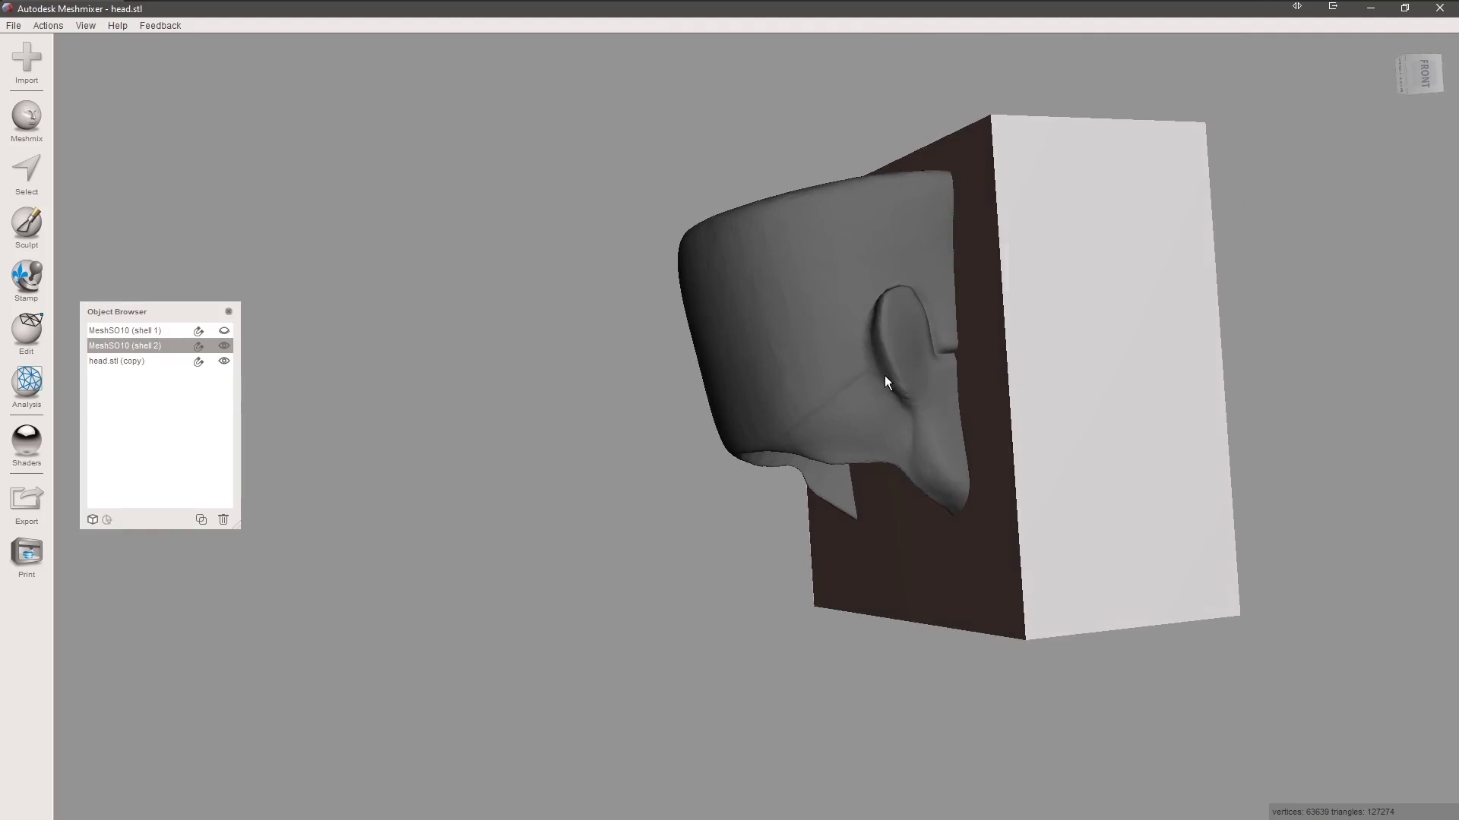
left_click(857, 339, "shift")
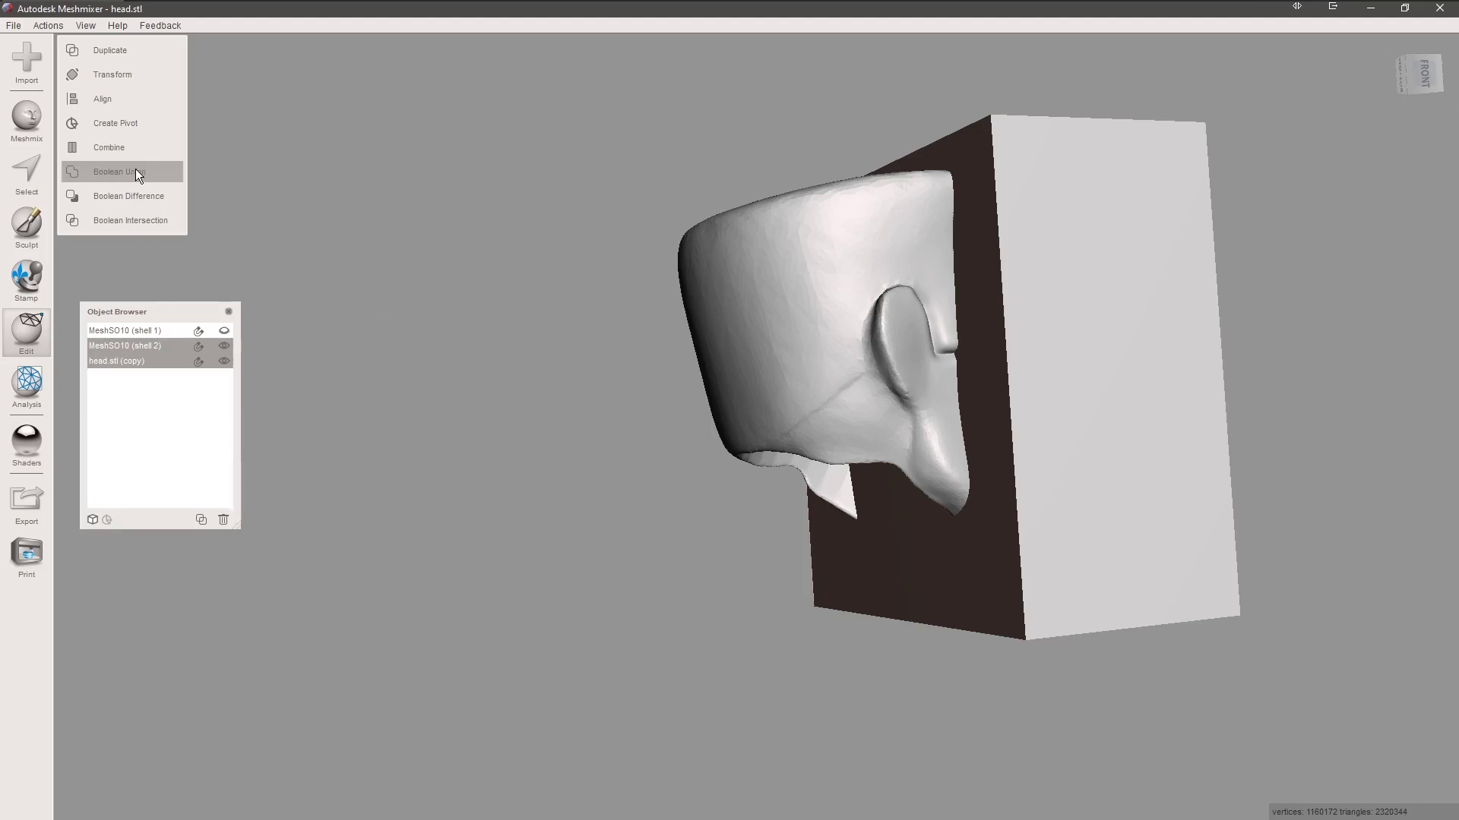
left_click(1025, 312)
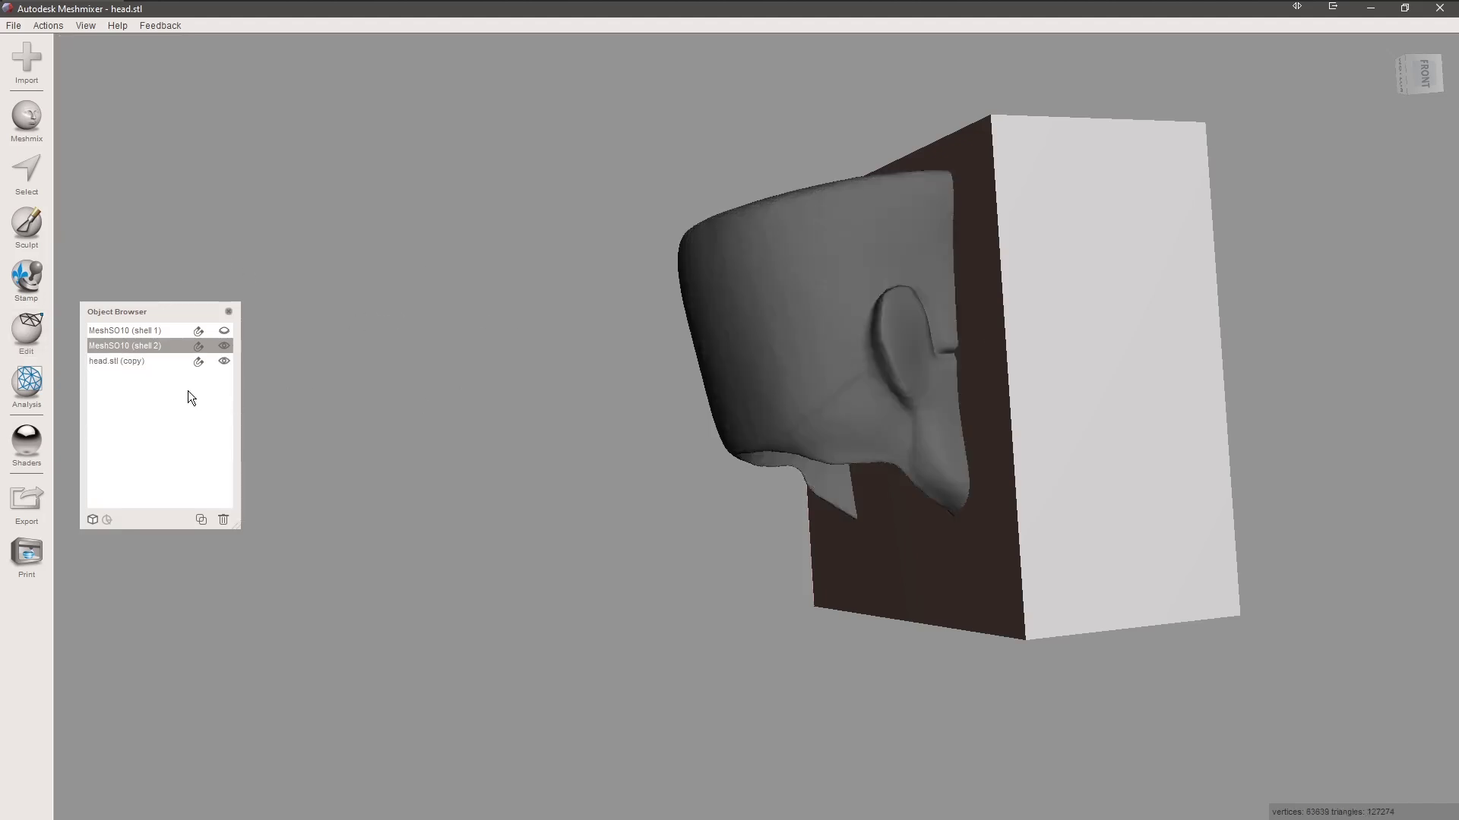
left_click(114, 358, "shift")
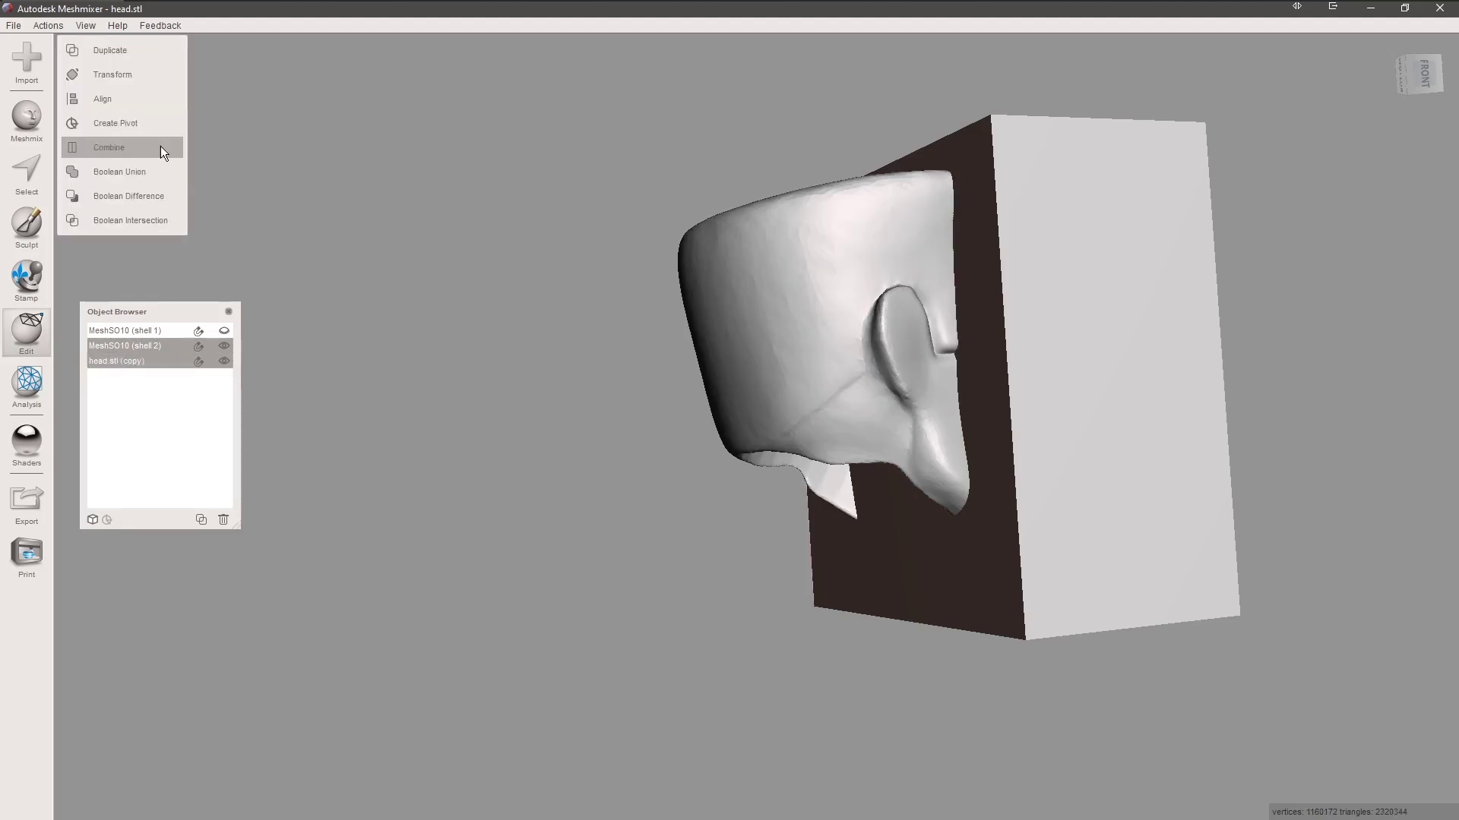
left_click(138, 199)
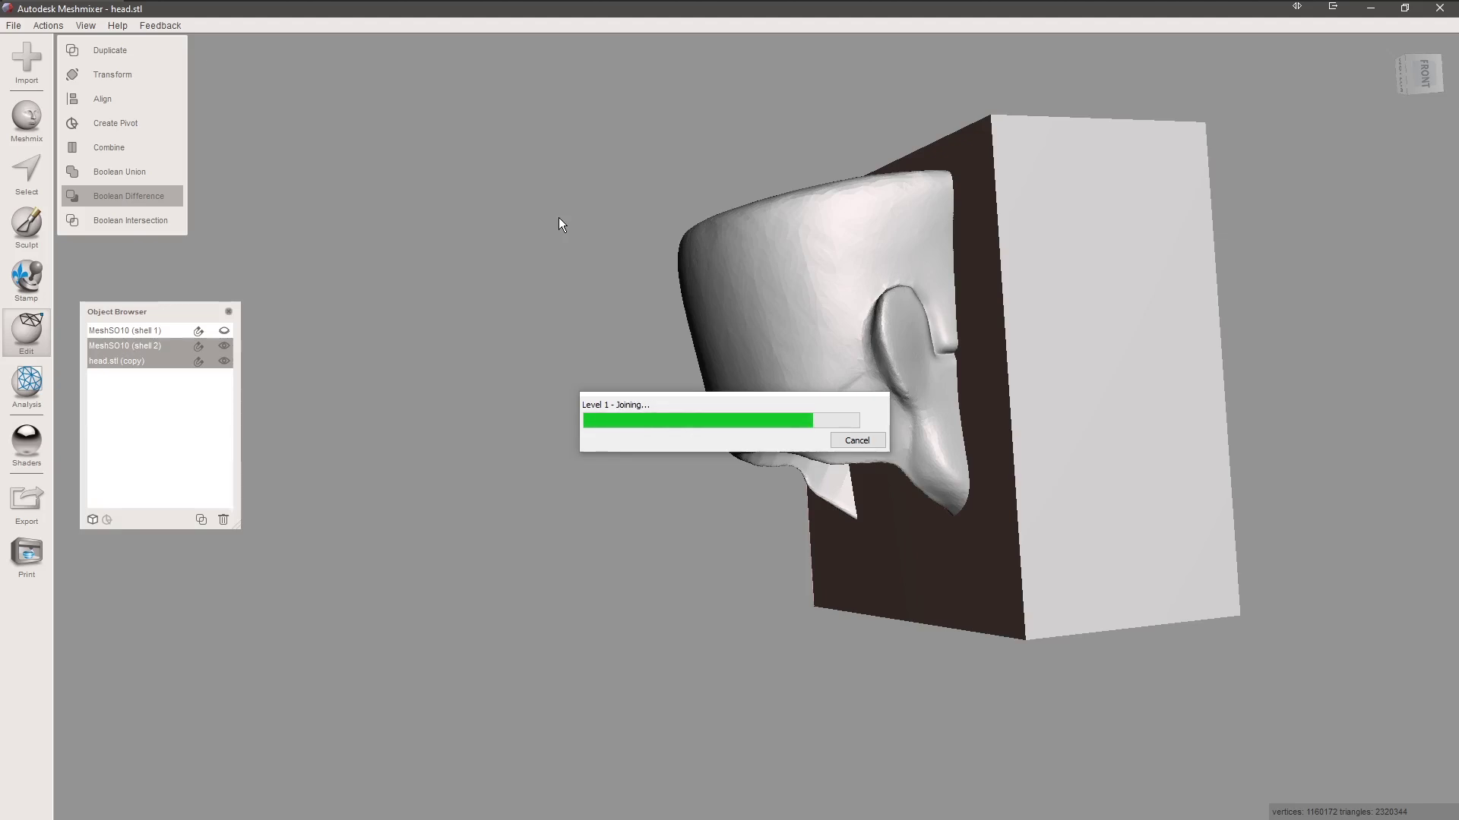
right_click_drag(881, 355, 1023, 362)
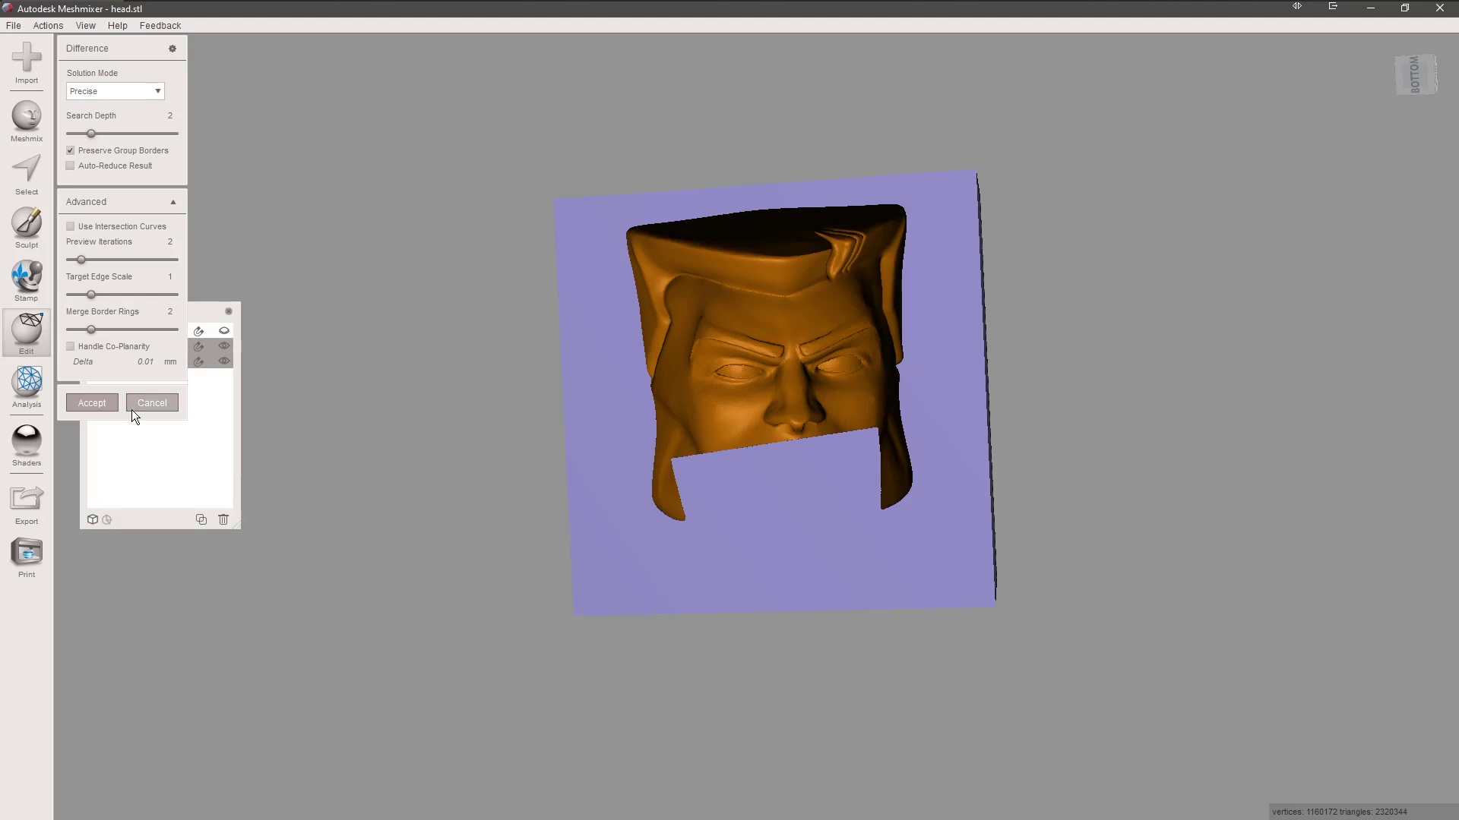
left_click(90, 403)
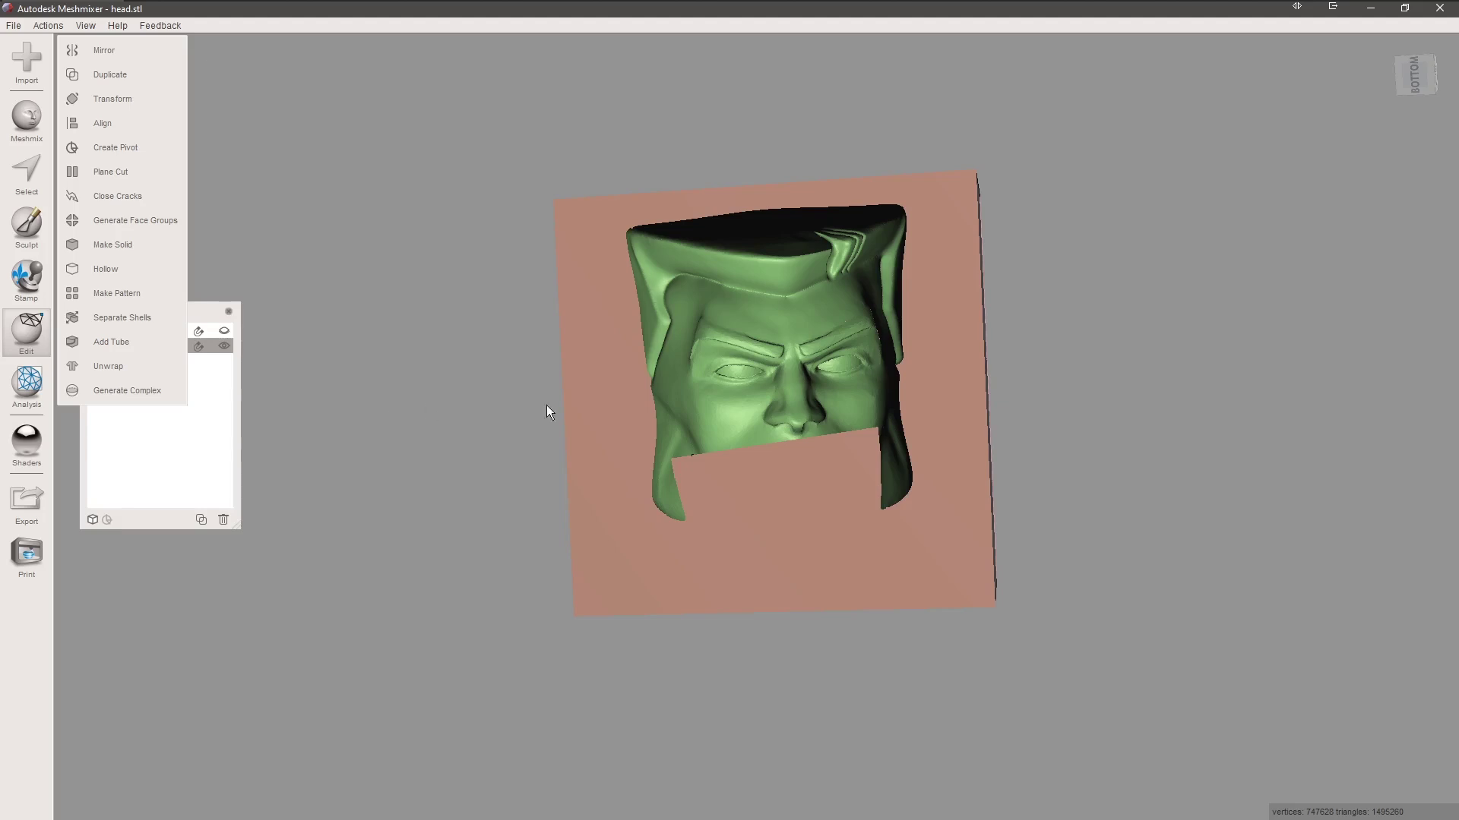
- Toggle the visibility of the two mold halves to check them, and show both together as a closed block
left_click(231, 333)
right_click_drag(694, 409, 522, 410)
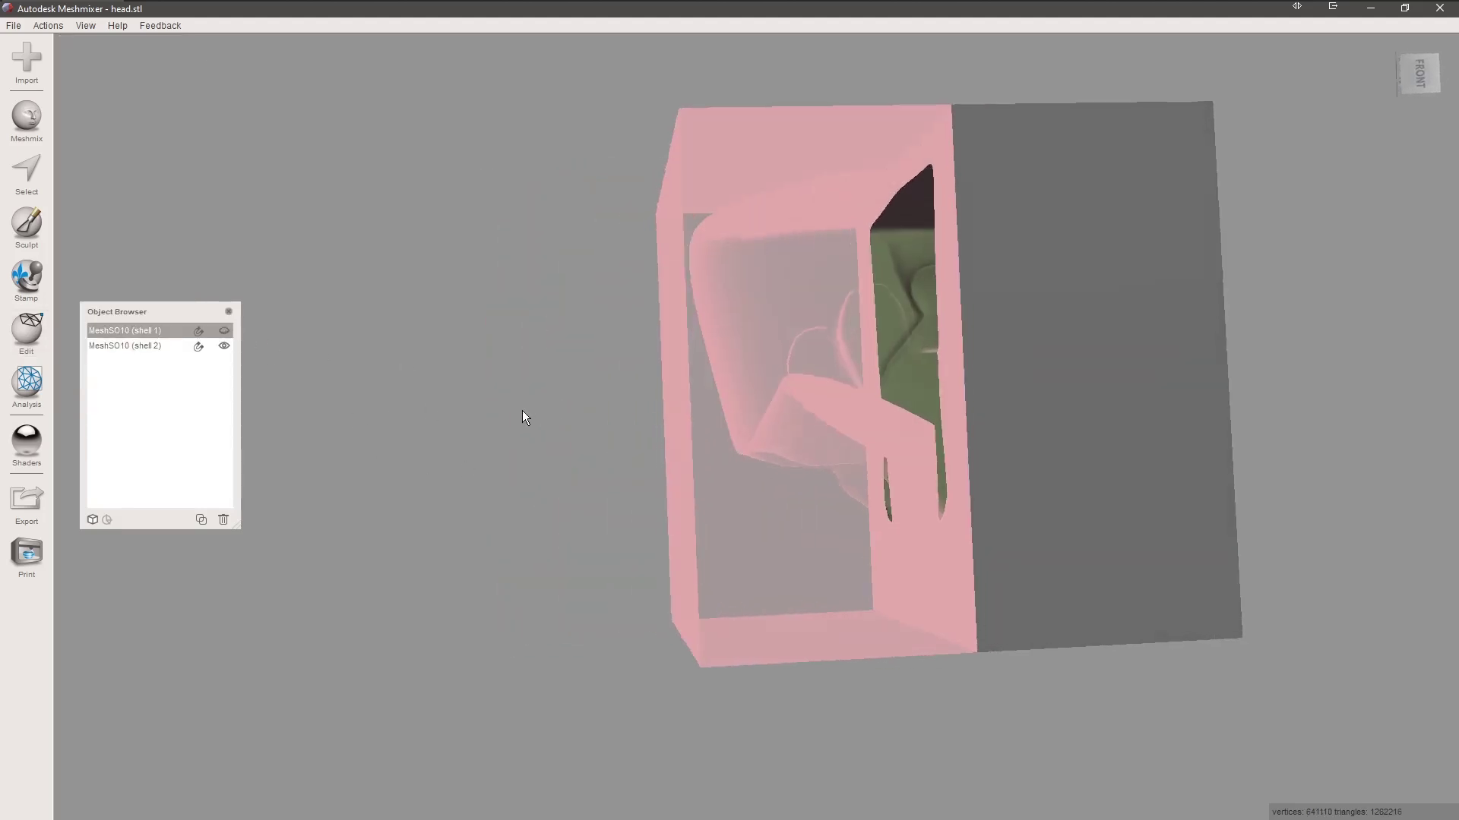
left_click(225, 348)
left_click(224, 347)
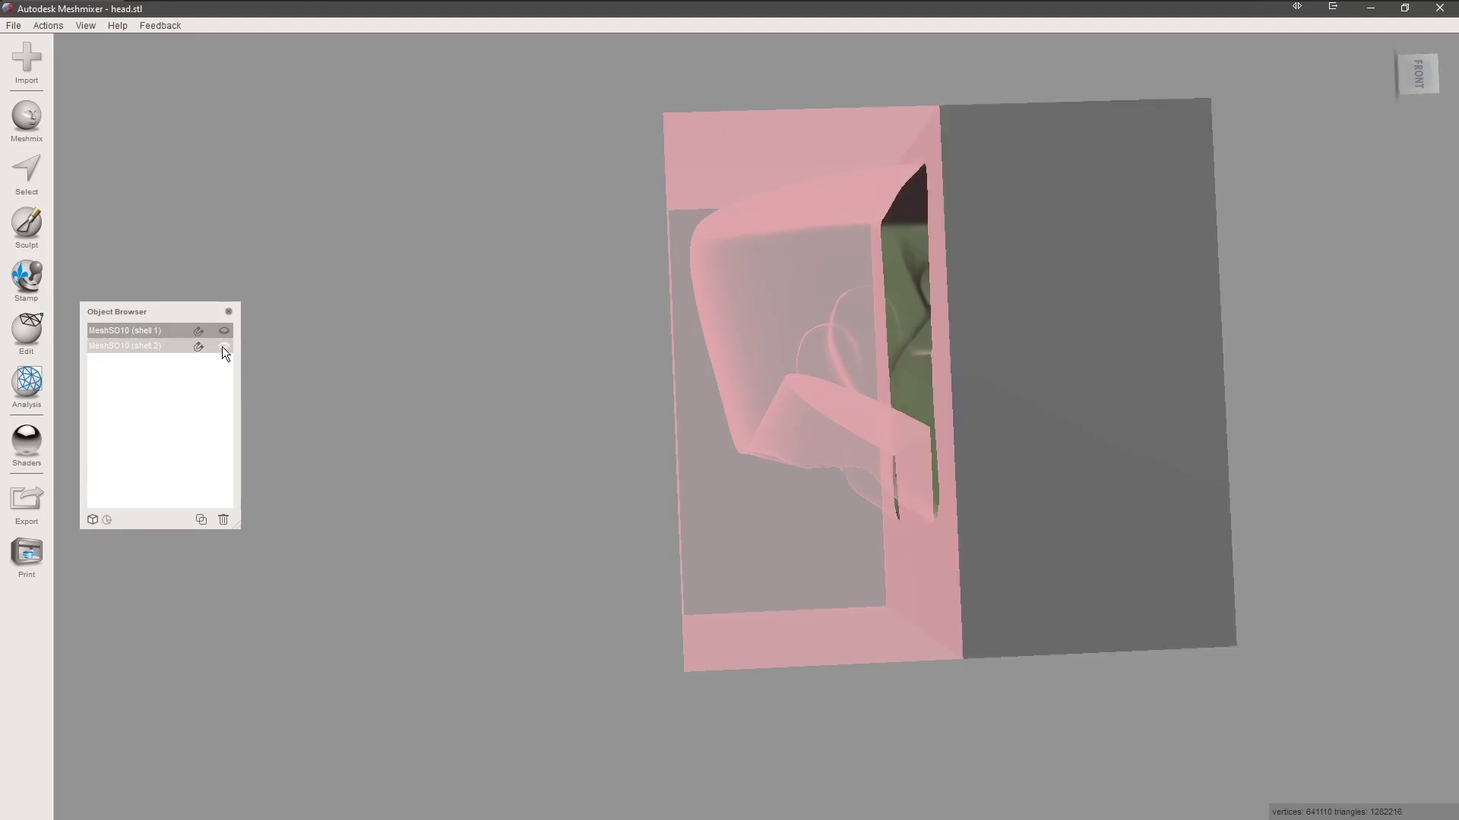
left_click(148, 347)
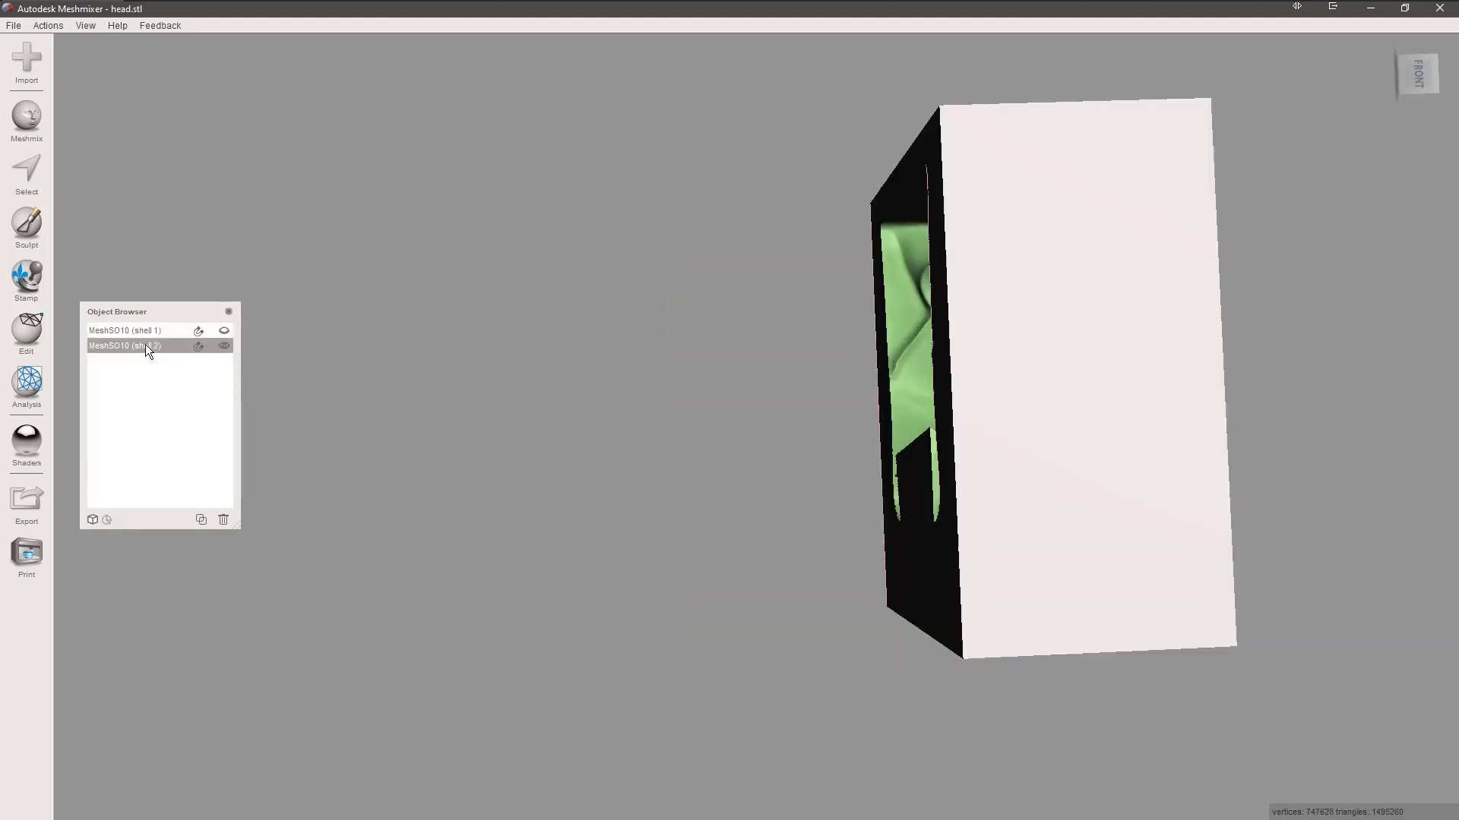
left_click(222, 348)
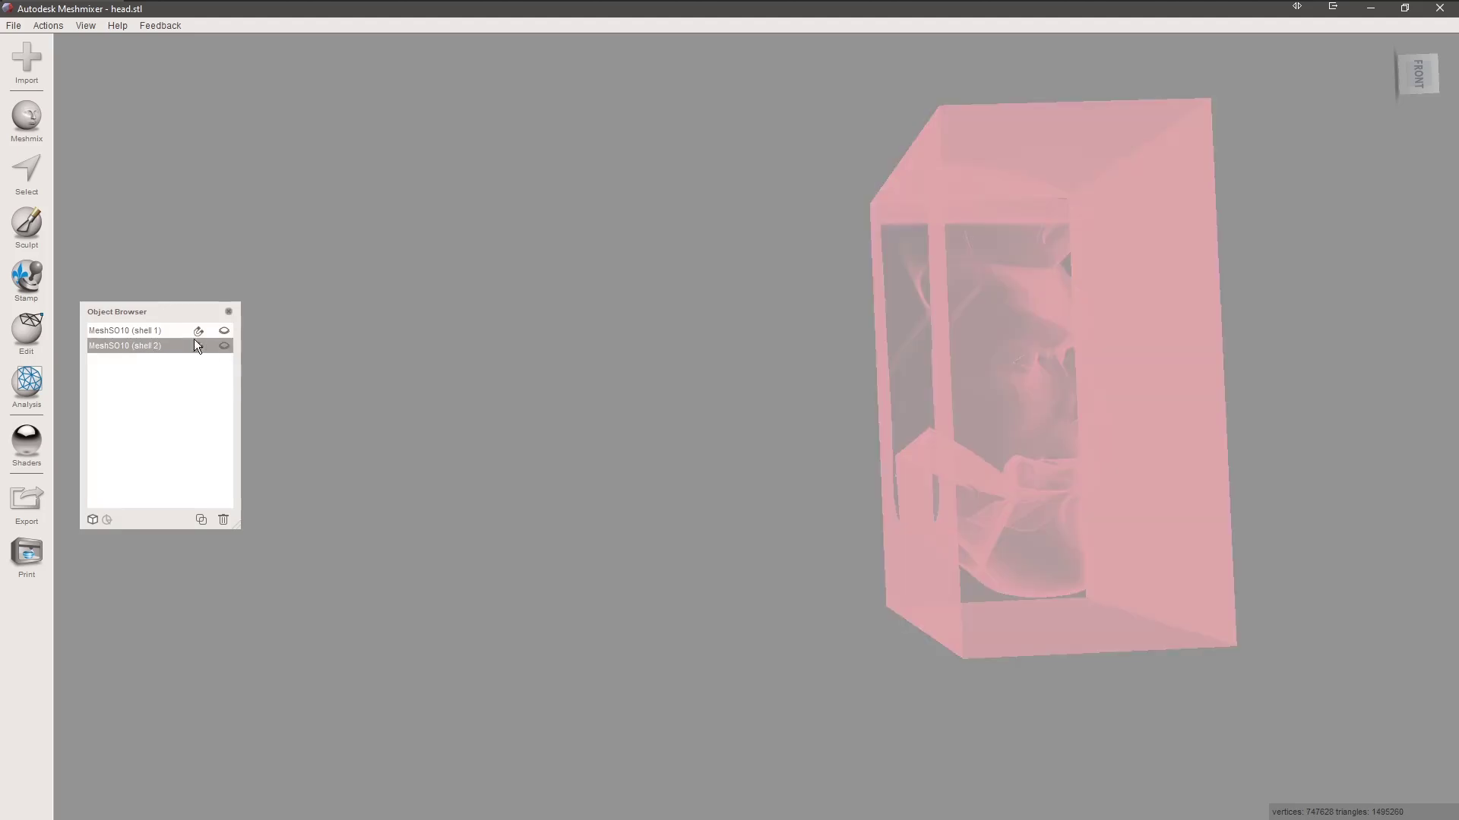
left_click(158, 330)
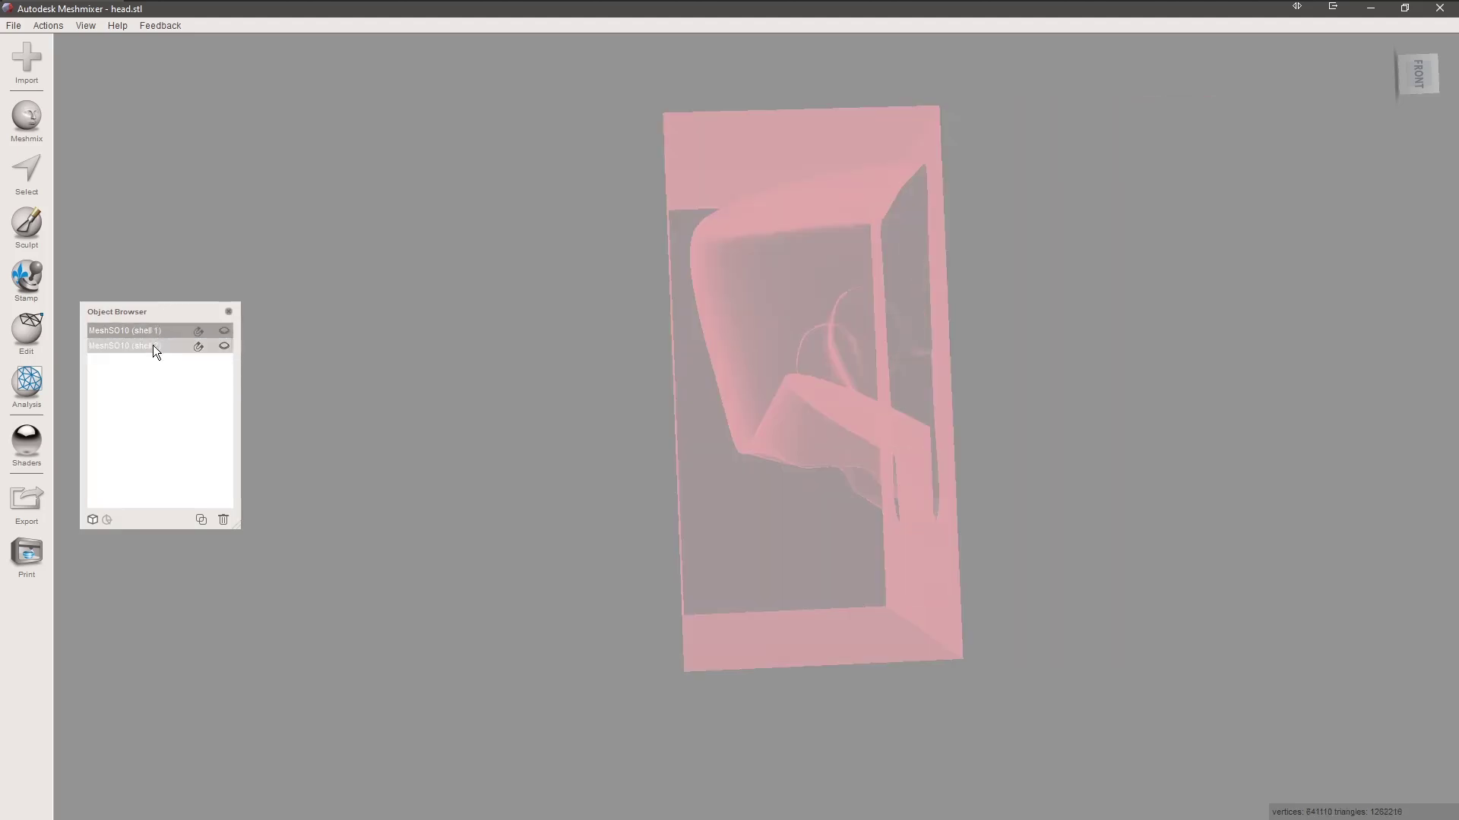
left_click(152, 345)
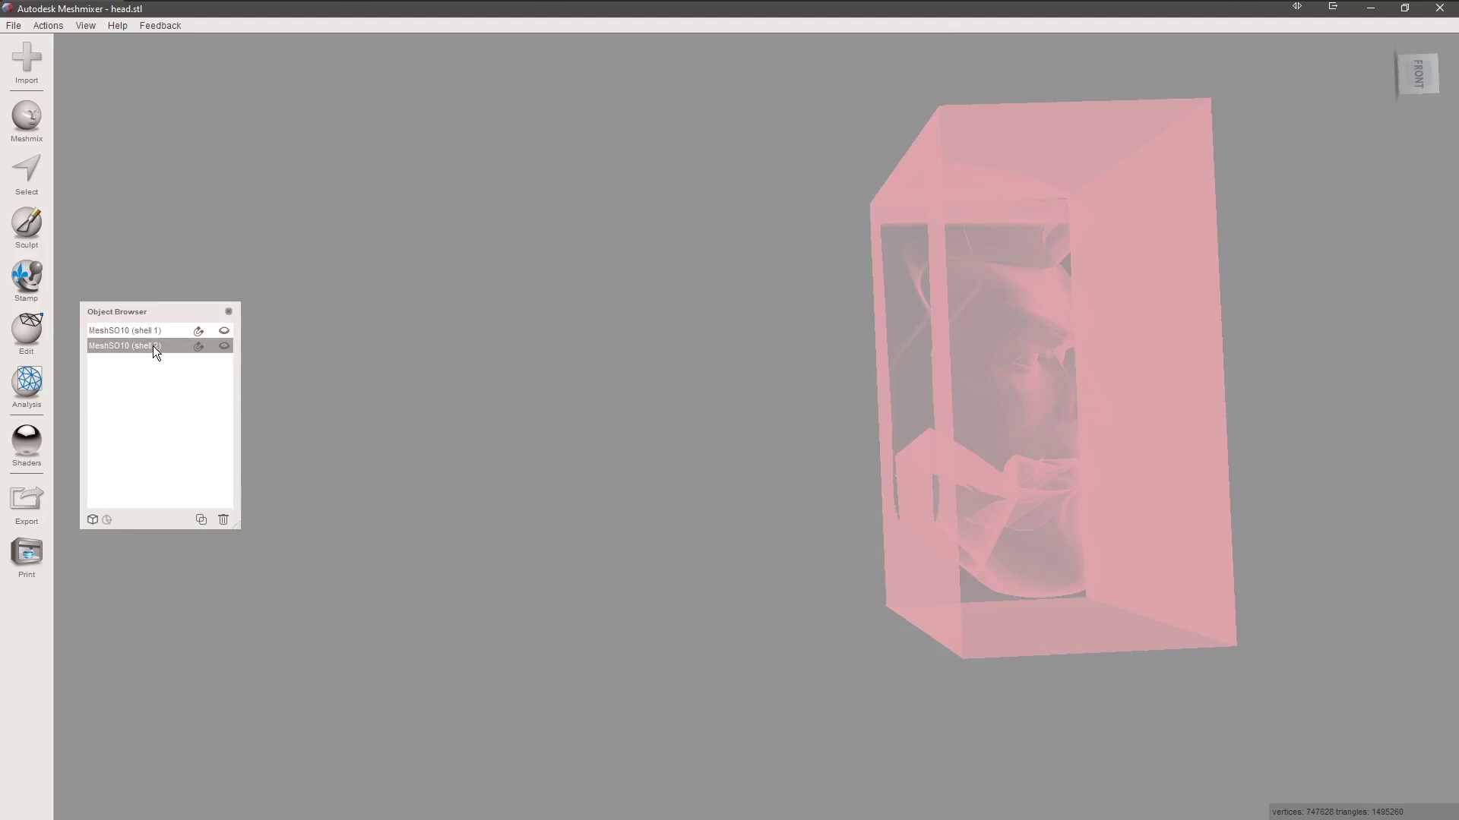
left_click(224, 347)
left_click(759, 377)
right_click_drag(758, 377, 1016, 351)
left_click(1018, 354)
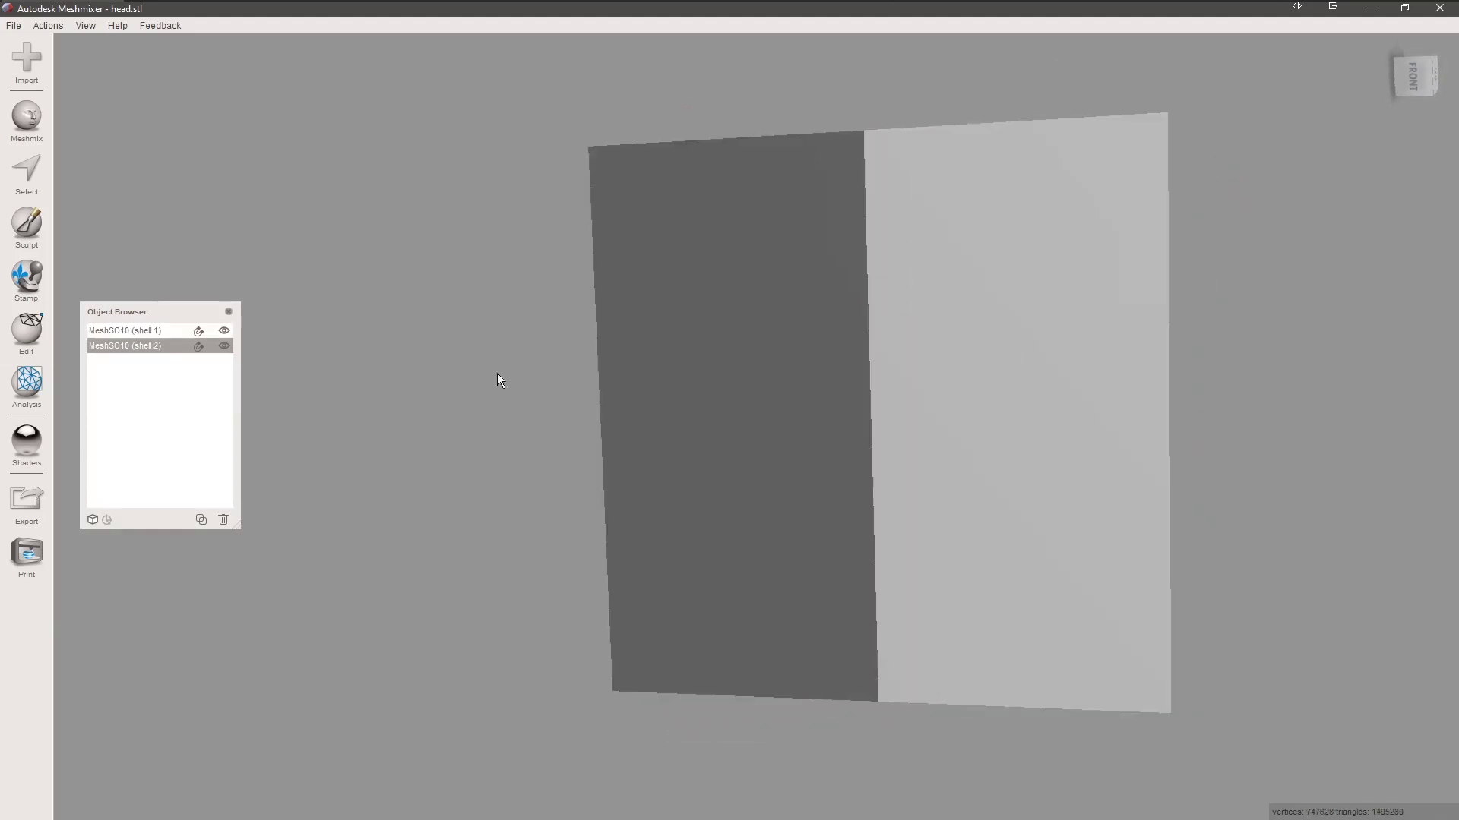
- Hide the face-side half, MeshSO10 (shell 2), and select the rear half to expose its parting face
left_click(225, 346)
left_click(767, 371)
right_click_drag(767, 371, 545, 370)
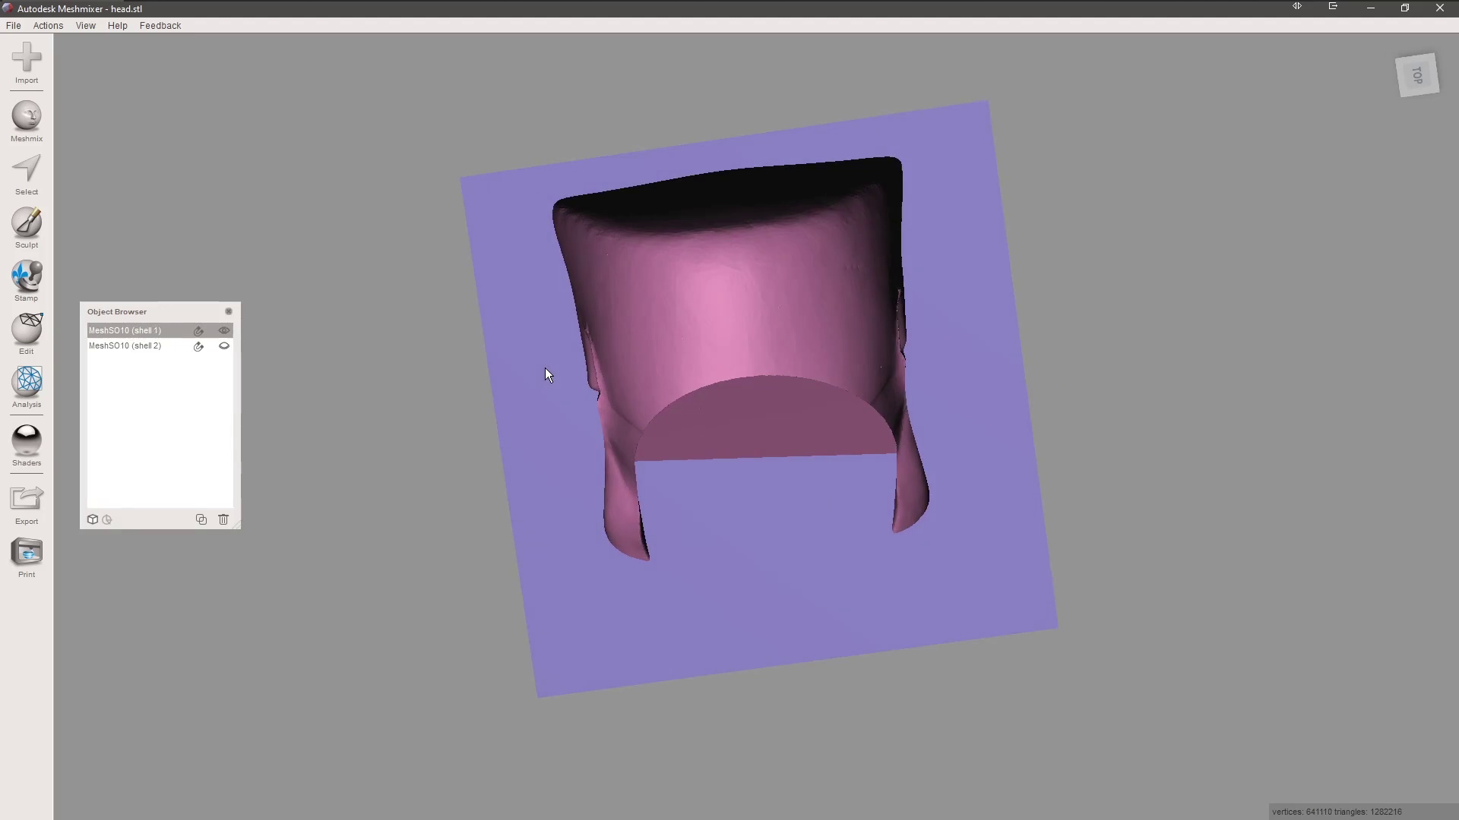
- Place a sphere near an upper corner of the rear half's parting face with dimension 3.86 mm, offset -0.29 mm and Create New Object mode
left_click(27, 117)
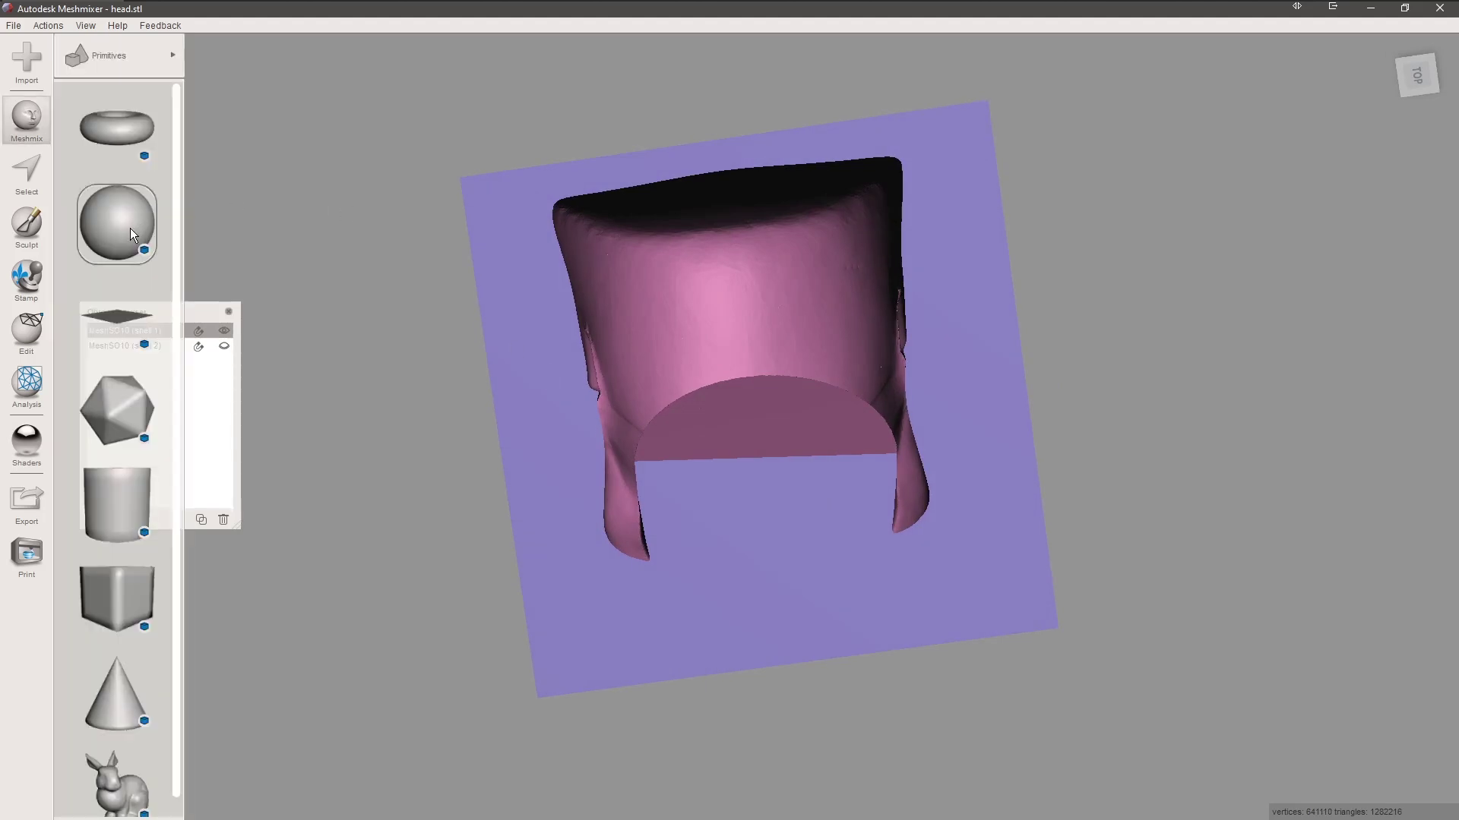
left_click_drag(525, 266, 526, 266)
right_click_drag(526, 266, 548, 166)
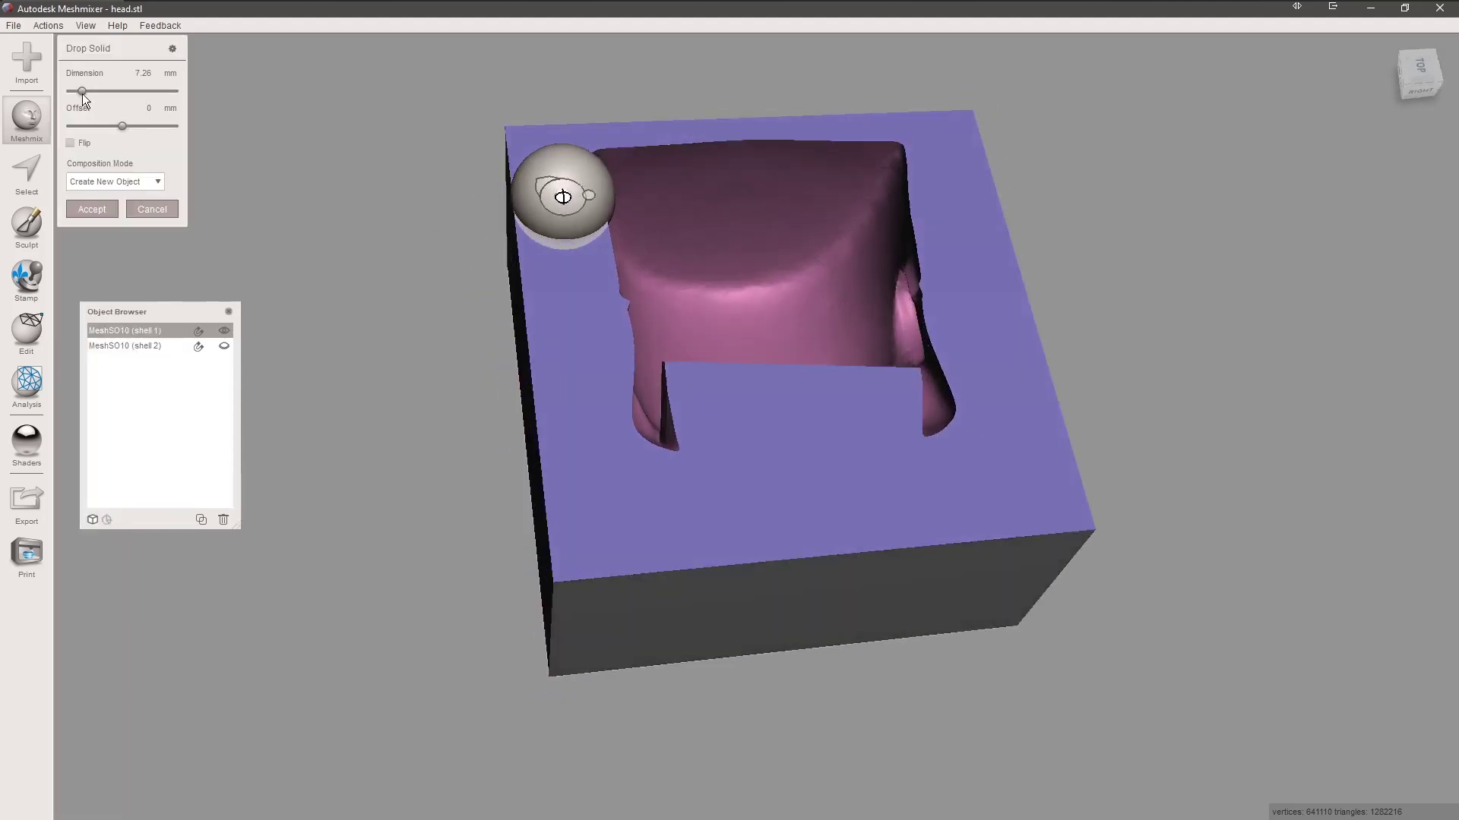
left_click_drag(82, 92, 76, 97)
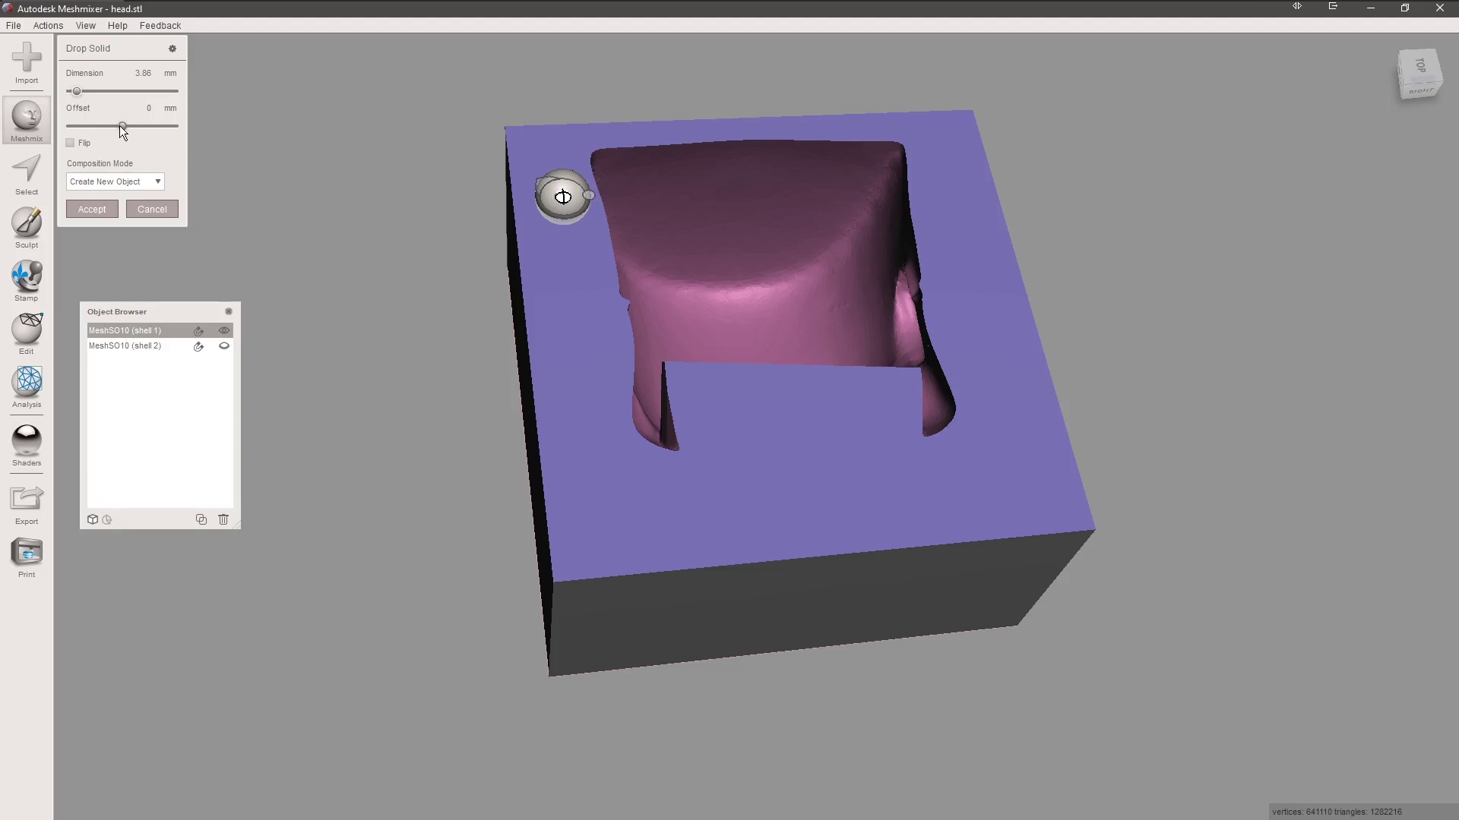
left_click_drag(120, 127, 119, 126)
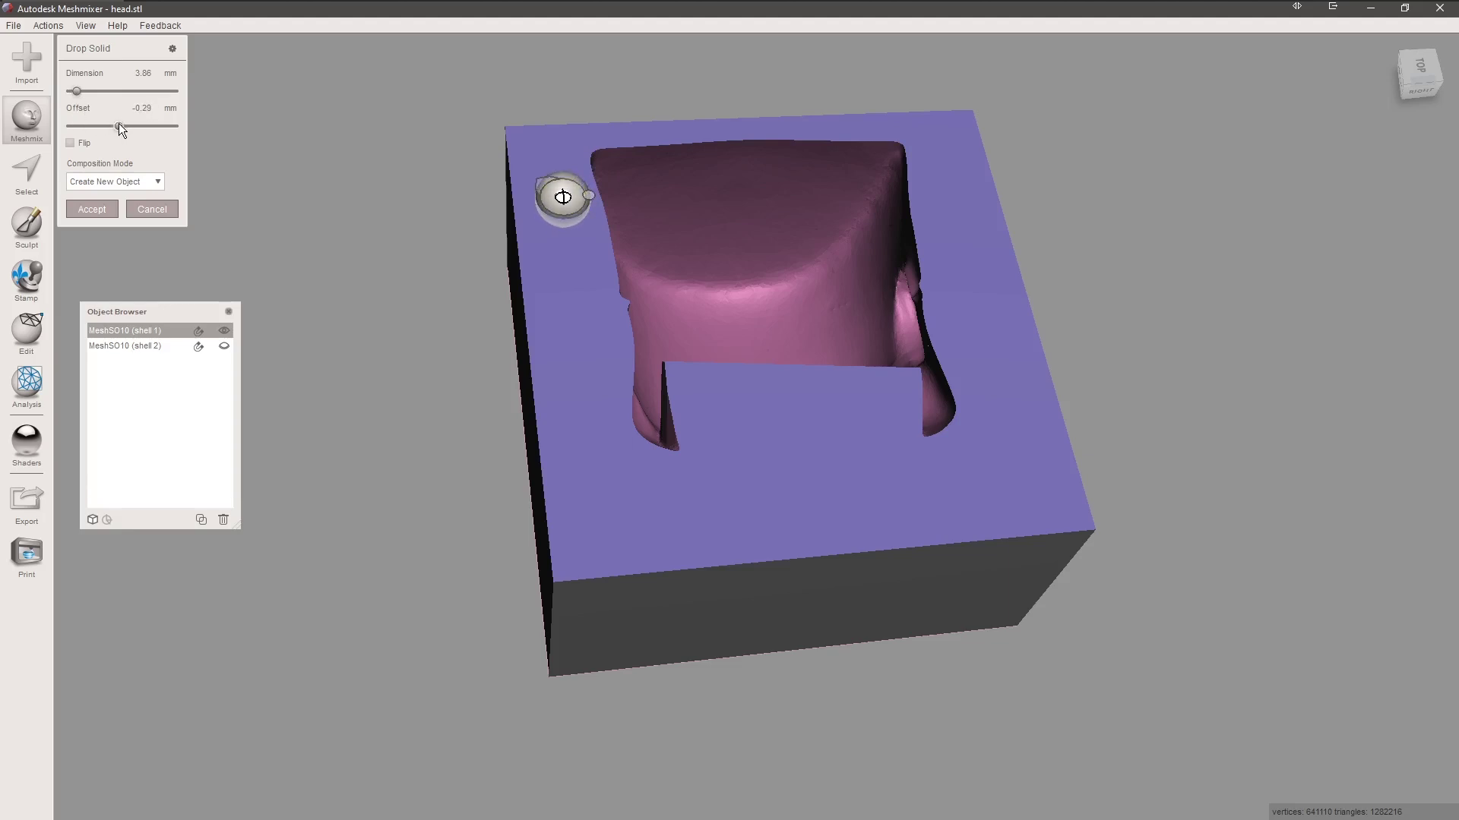
left_click(111, 208)
- Select the dropped sphere and switch off the face-group colors in the mesh display
right_click_drag(540, 294, 556, 362)
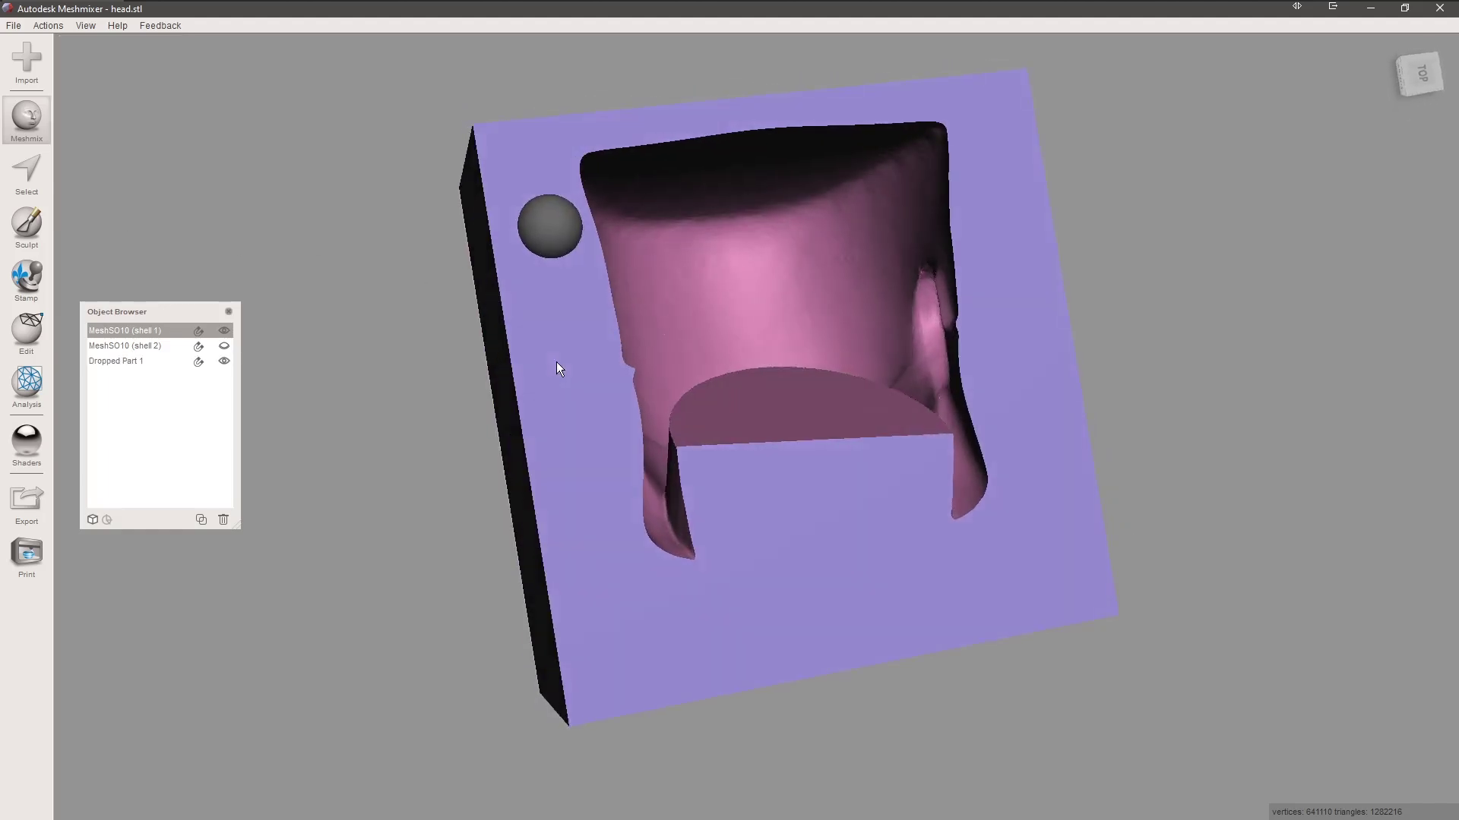
left_click(561, 240)
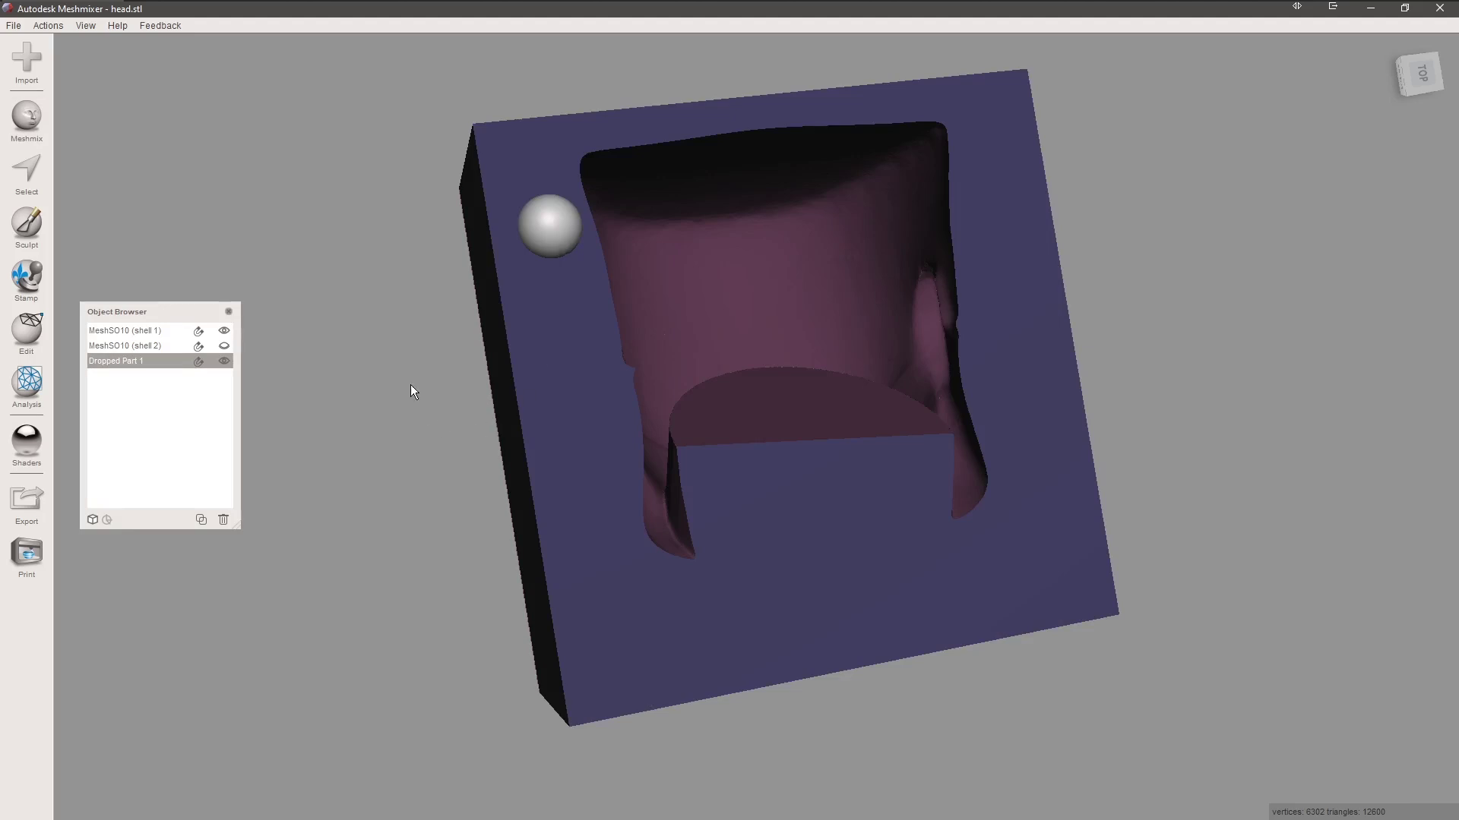
key("space")
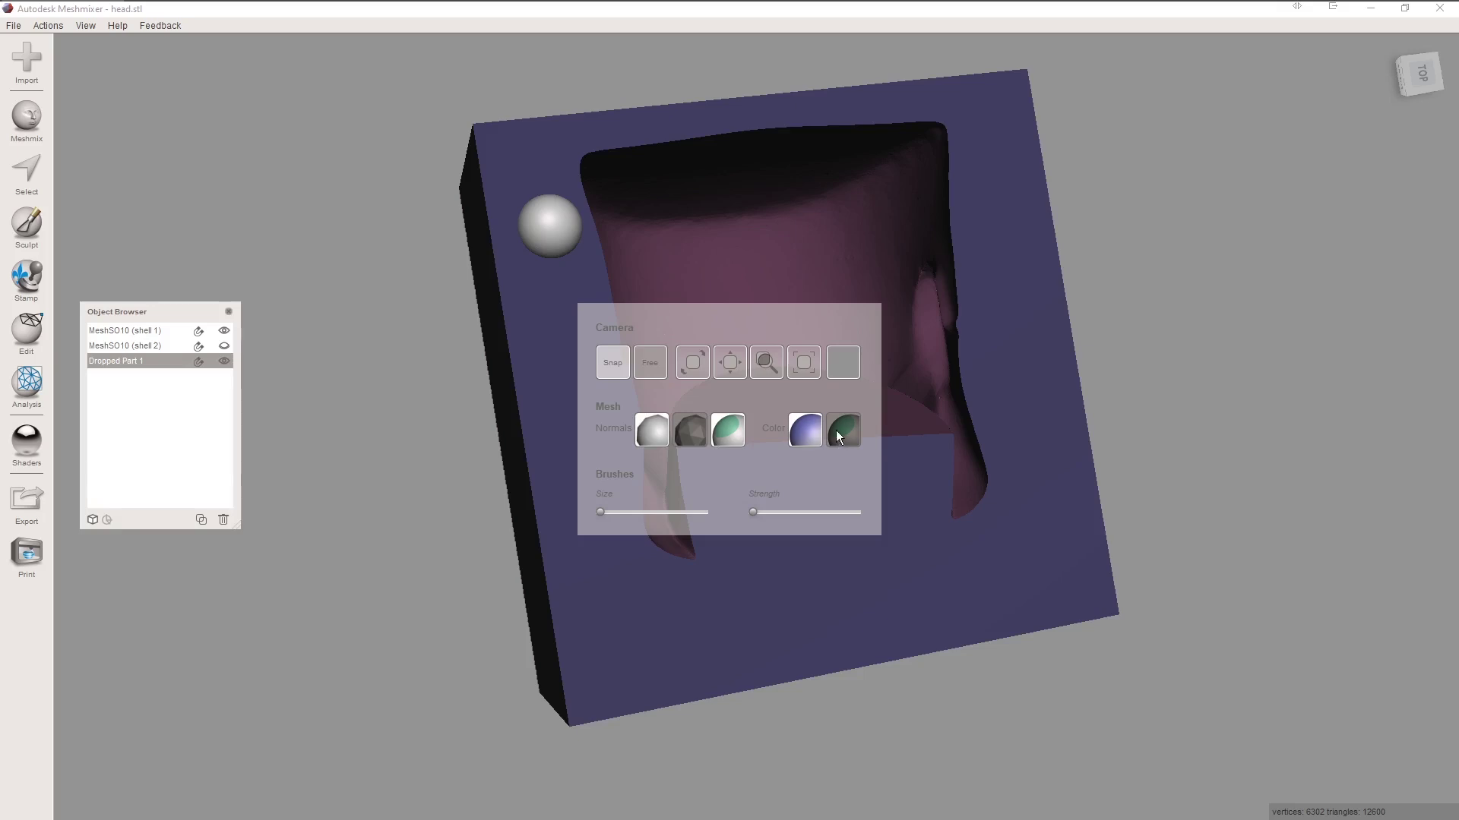
left_click(804, 430)
key("space")
right_click_drag(576, 418, 555, 421)
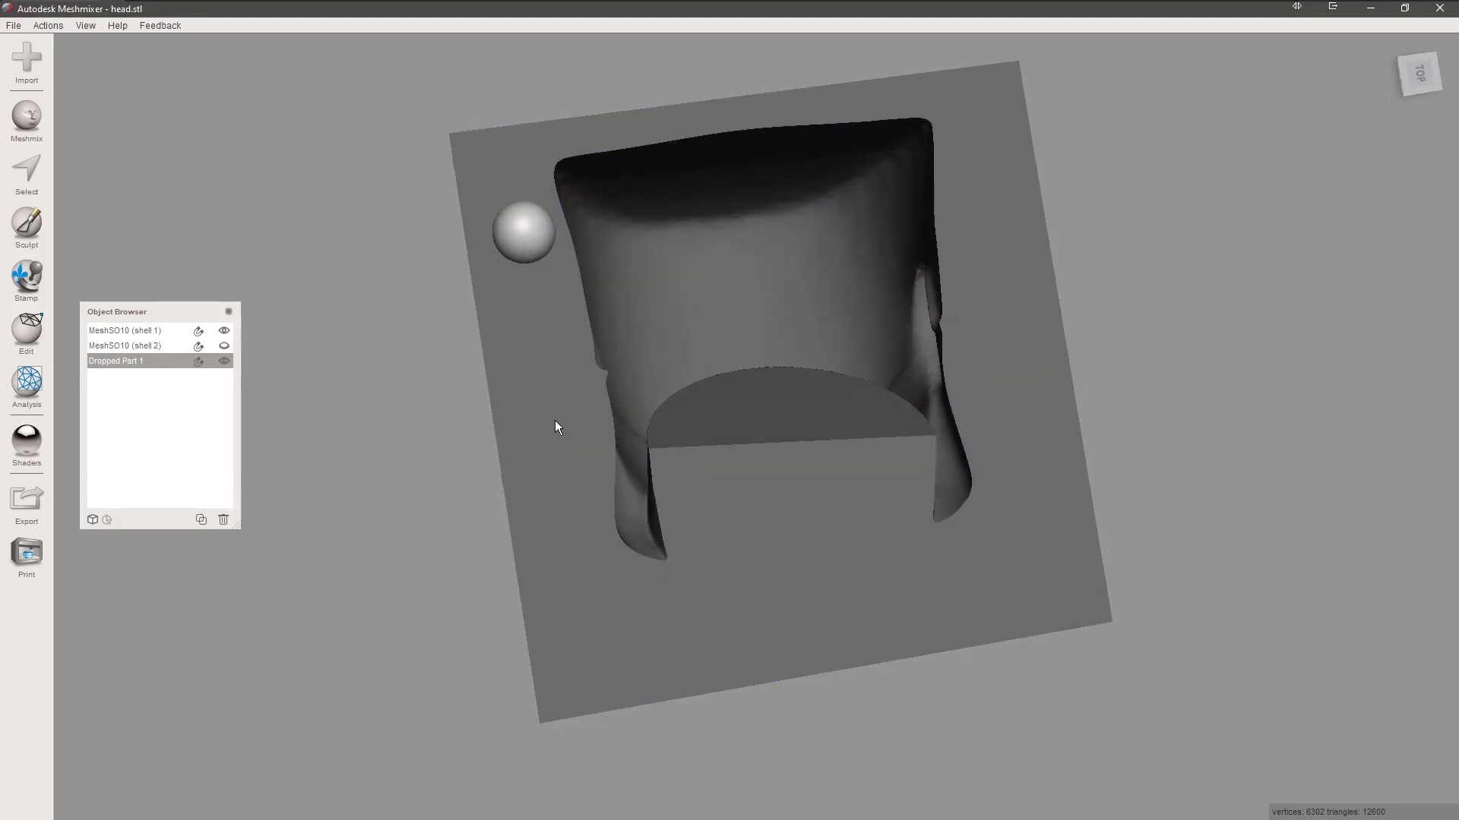
- Duplicate the sphere and scale the copy up evenly to about 4.04 mm around the original
left_click(32, 334)
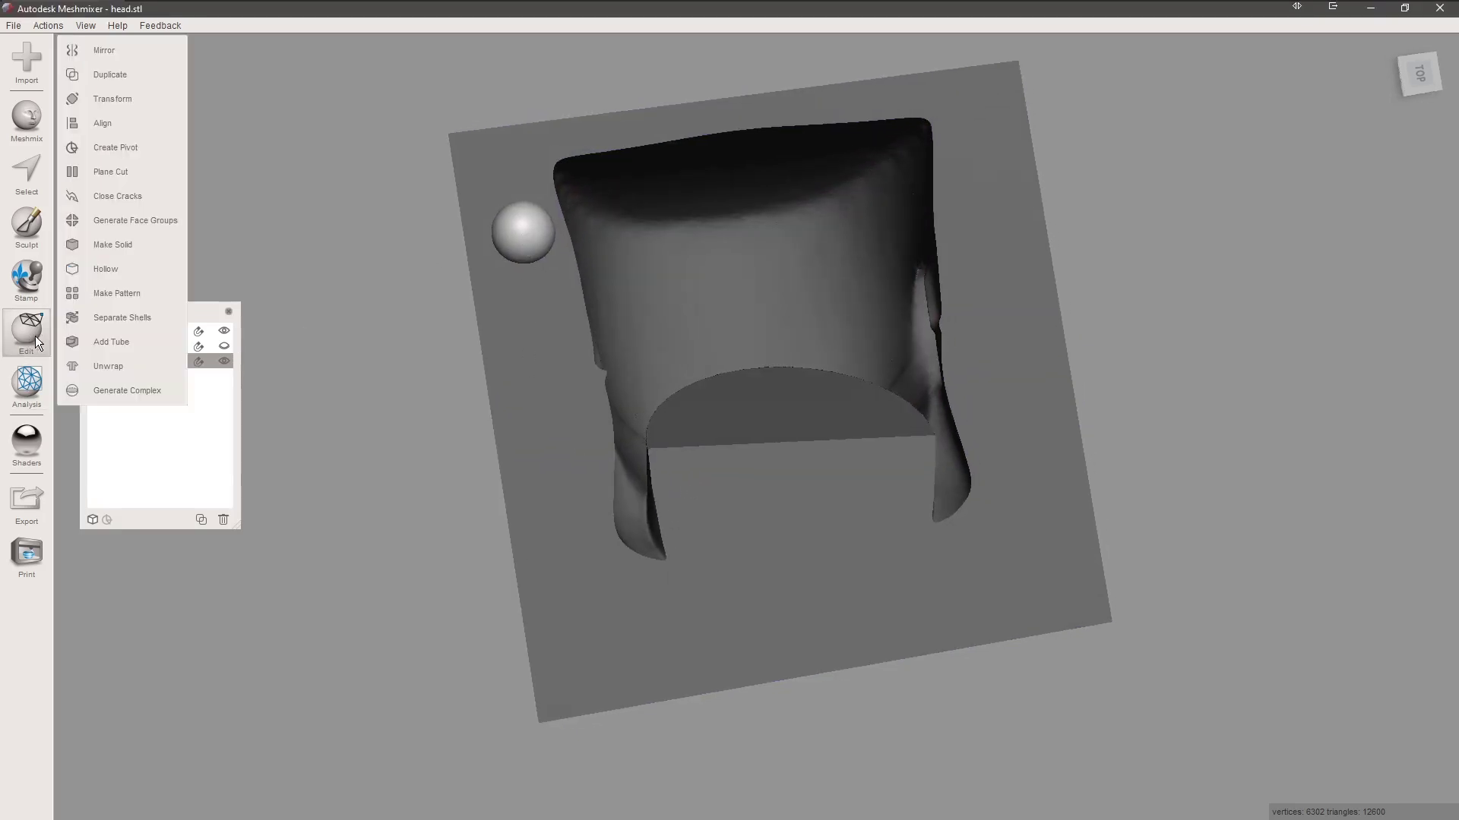
left_click(121, 75)
left_click(122, 97)
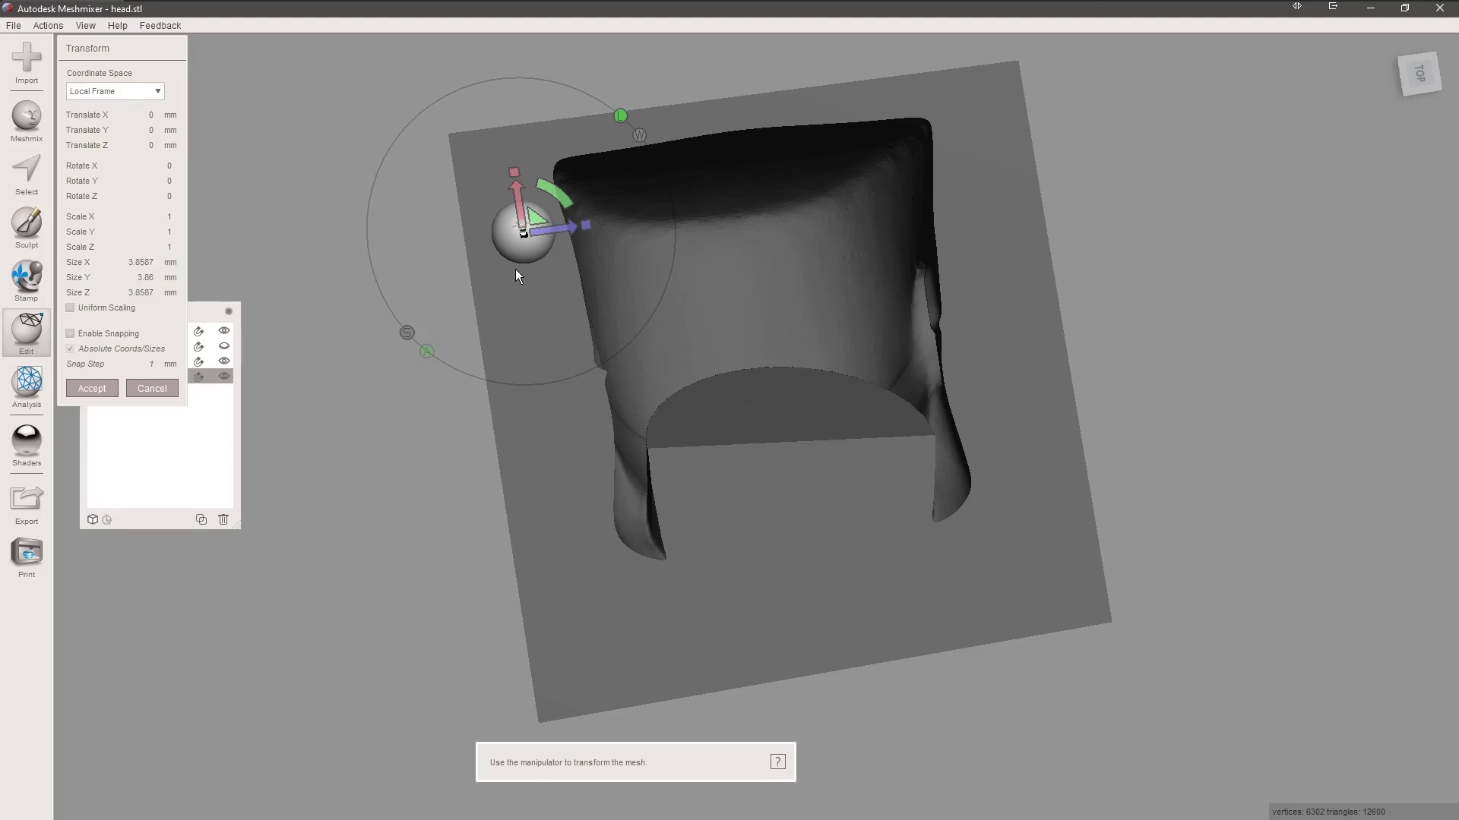
left_click_drag(523, 235, 538, 230)
left_click(91, 389)
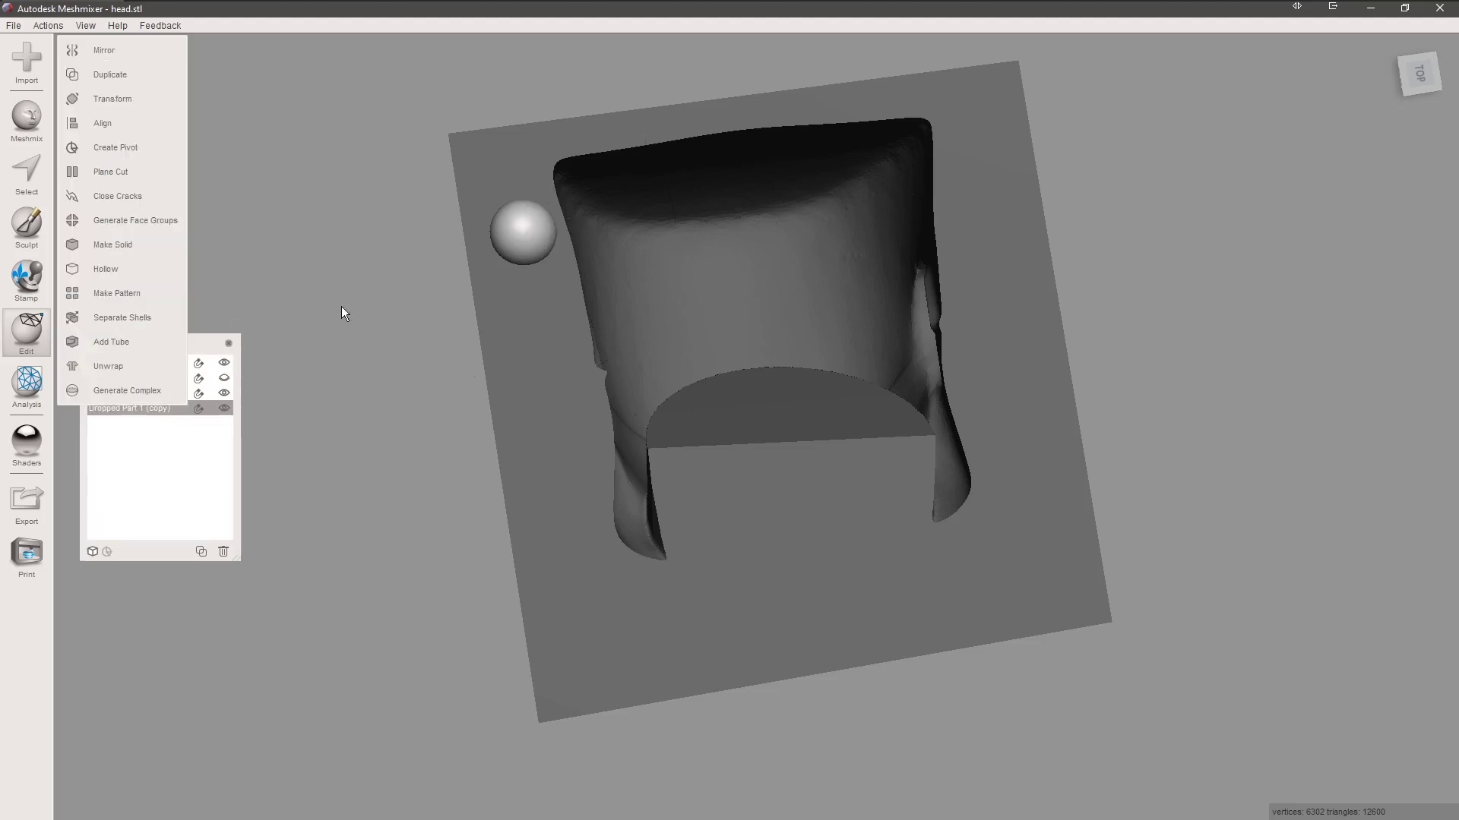
- Duplicate both spheres together and move the new pair about 24.1 mm along Z to the lower corner on the same side
left_click(145, 505, "shift")
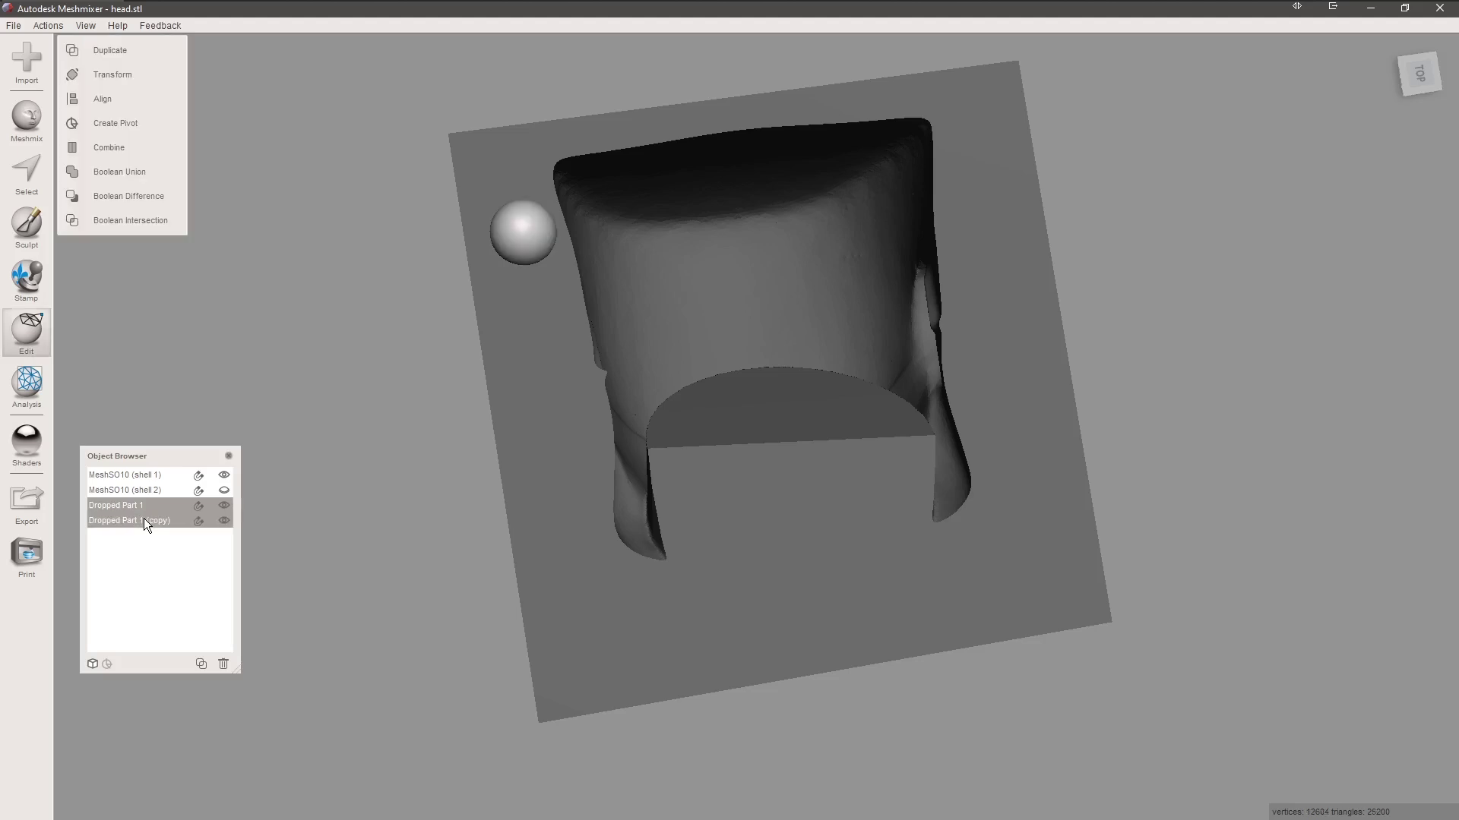
left_click(134, 52)
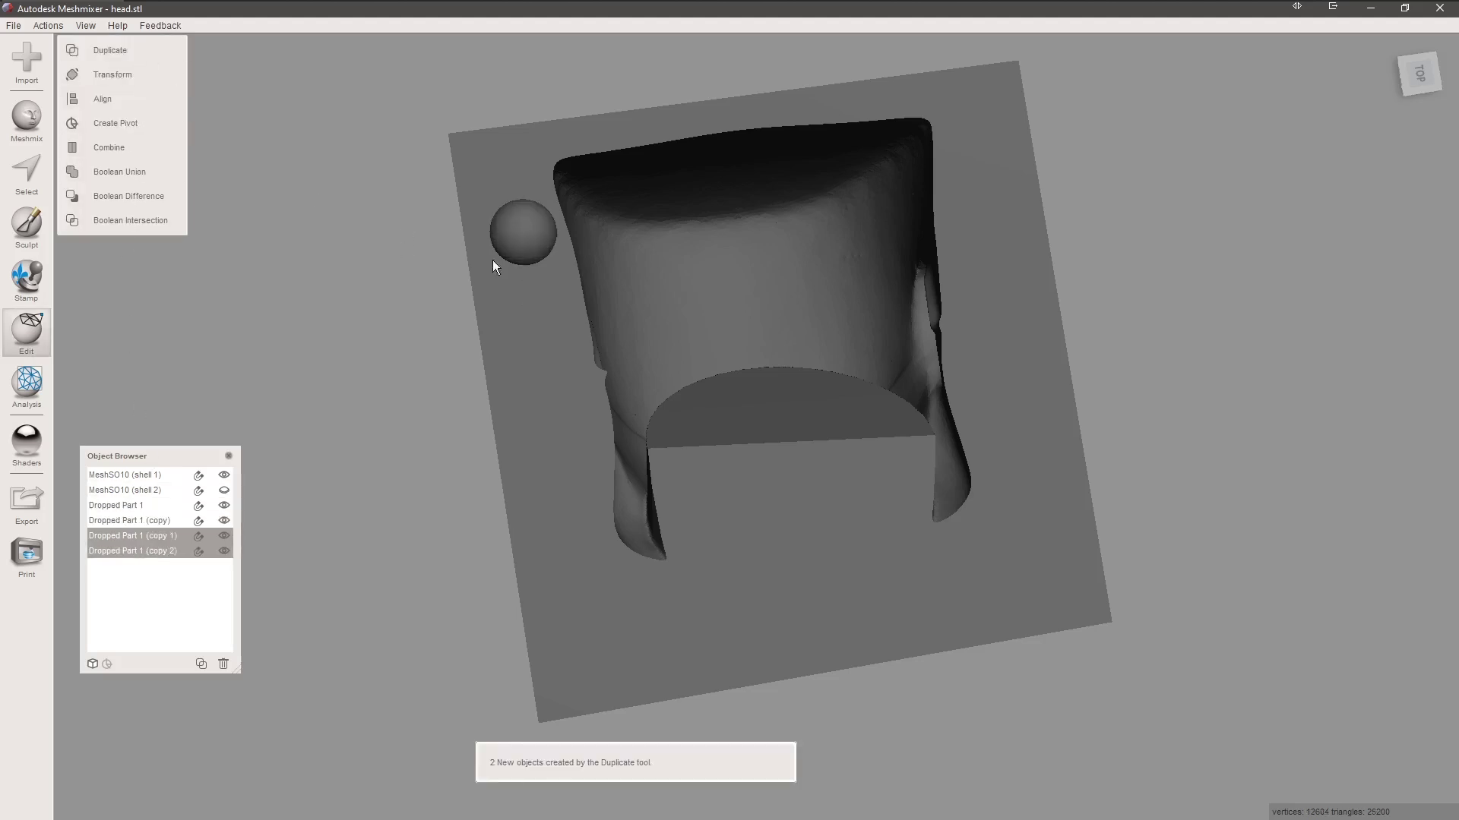
left_click(174, 76)
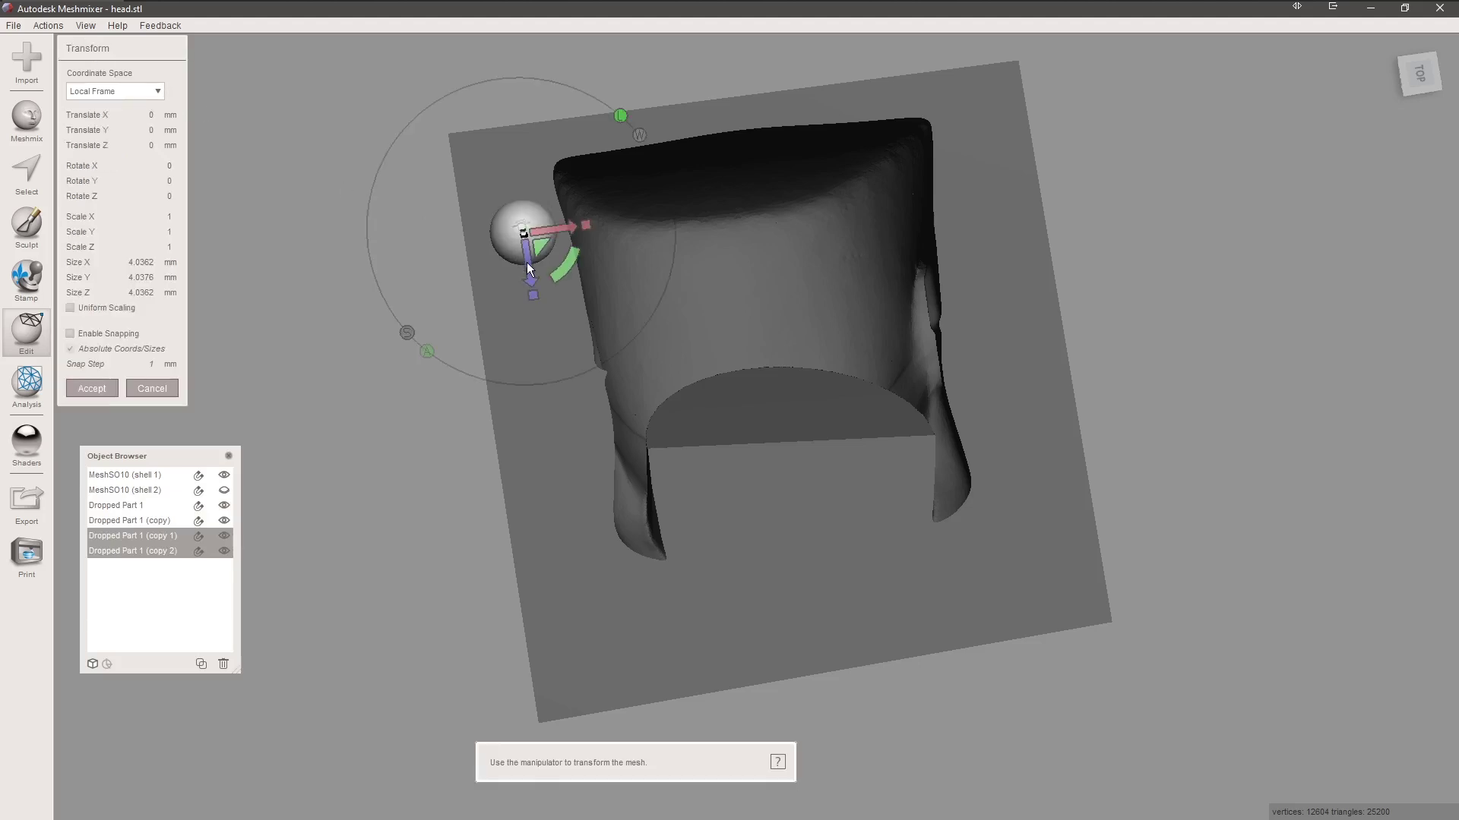
left_click_drag(527, 263, 582, 669)
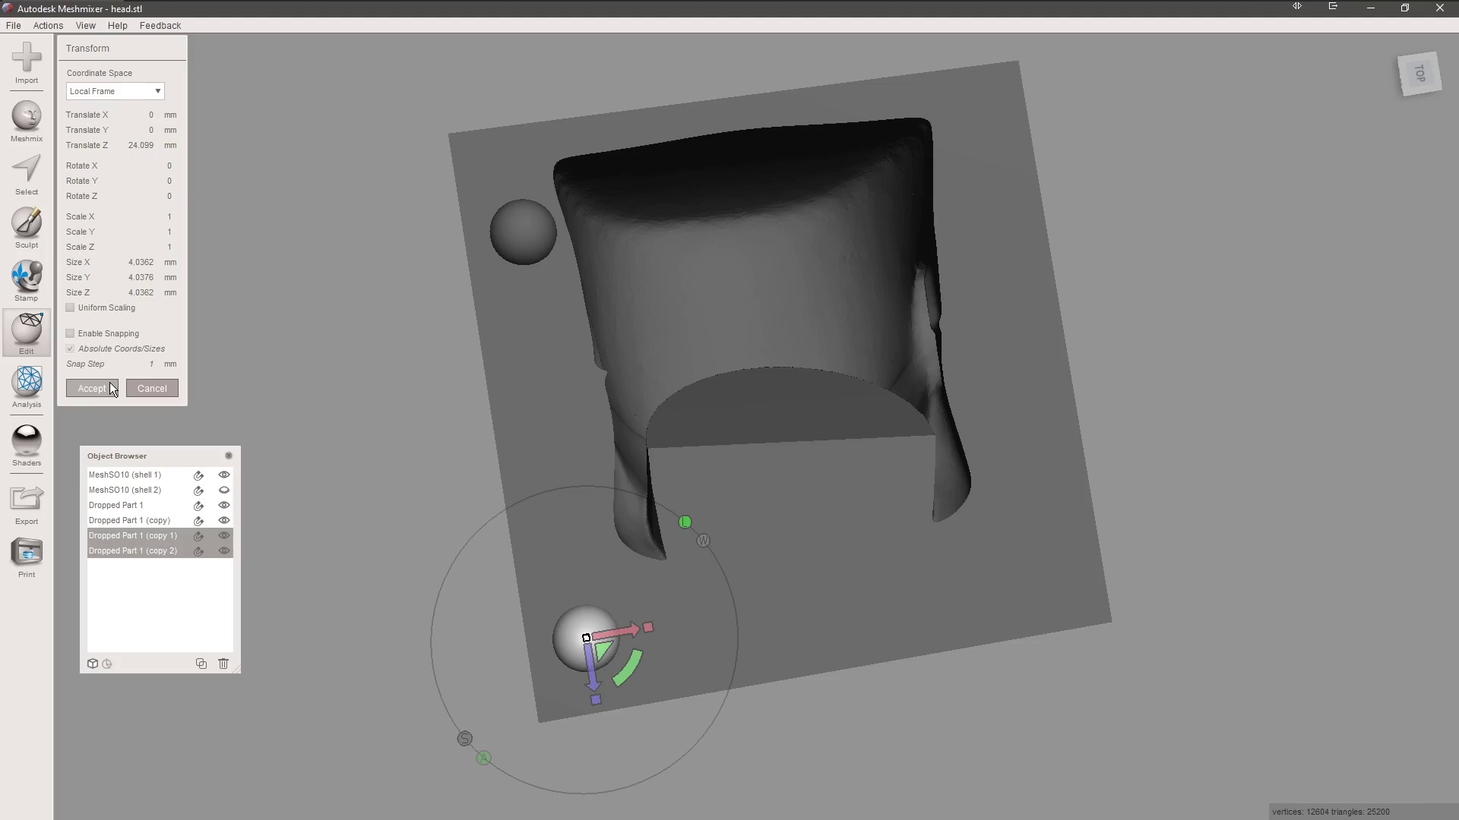
left_click(92, 389)
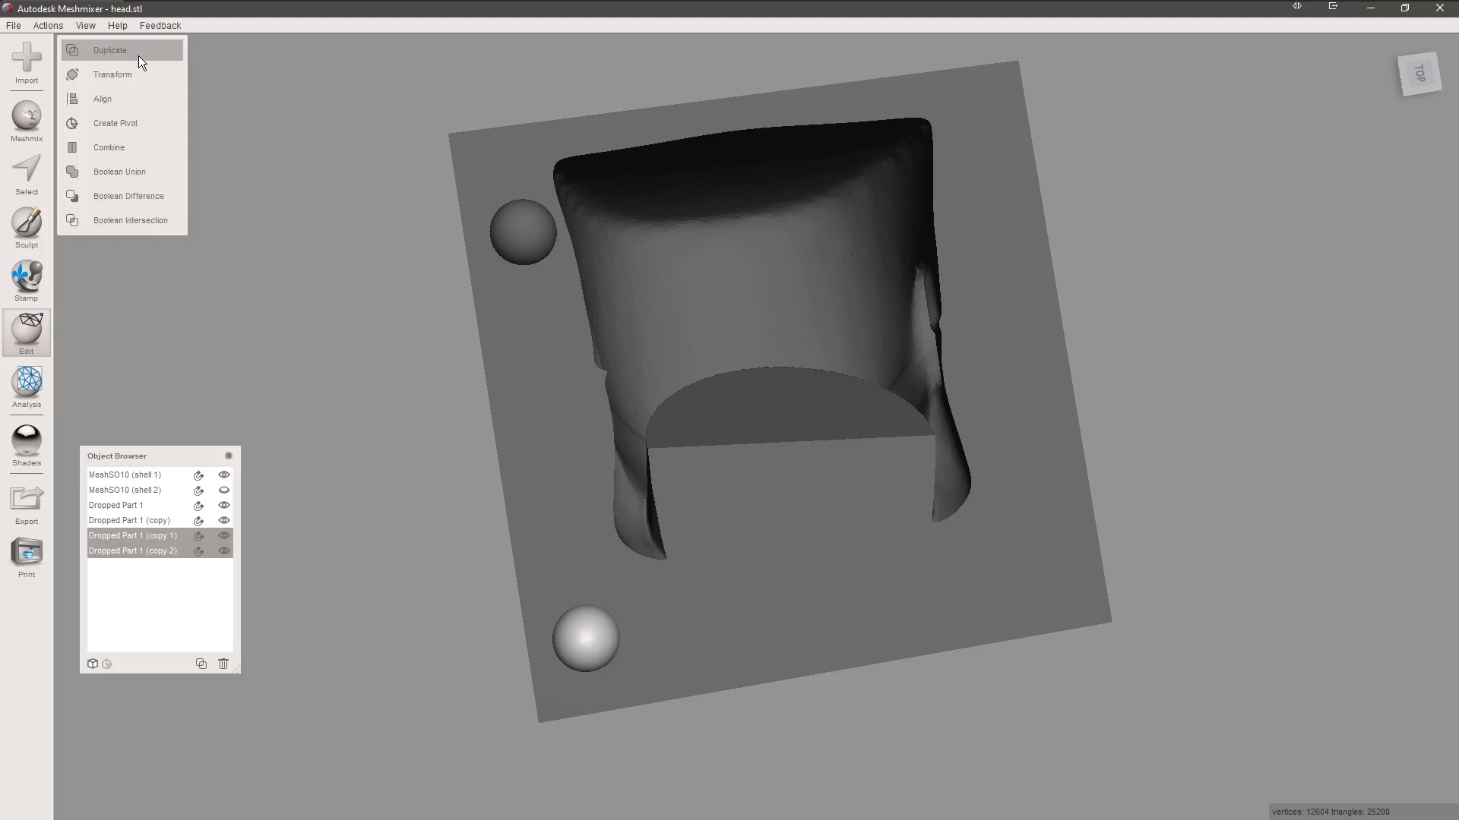
- Duplicate the sphere pair and move the copies about 27.1 mm along X to the opposite lower corner
left_click(142, 59)
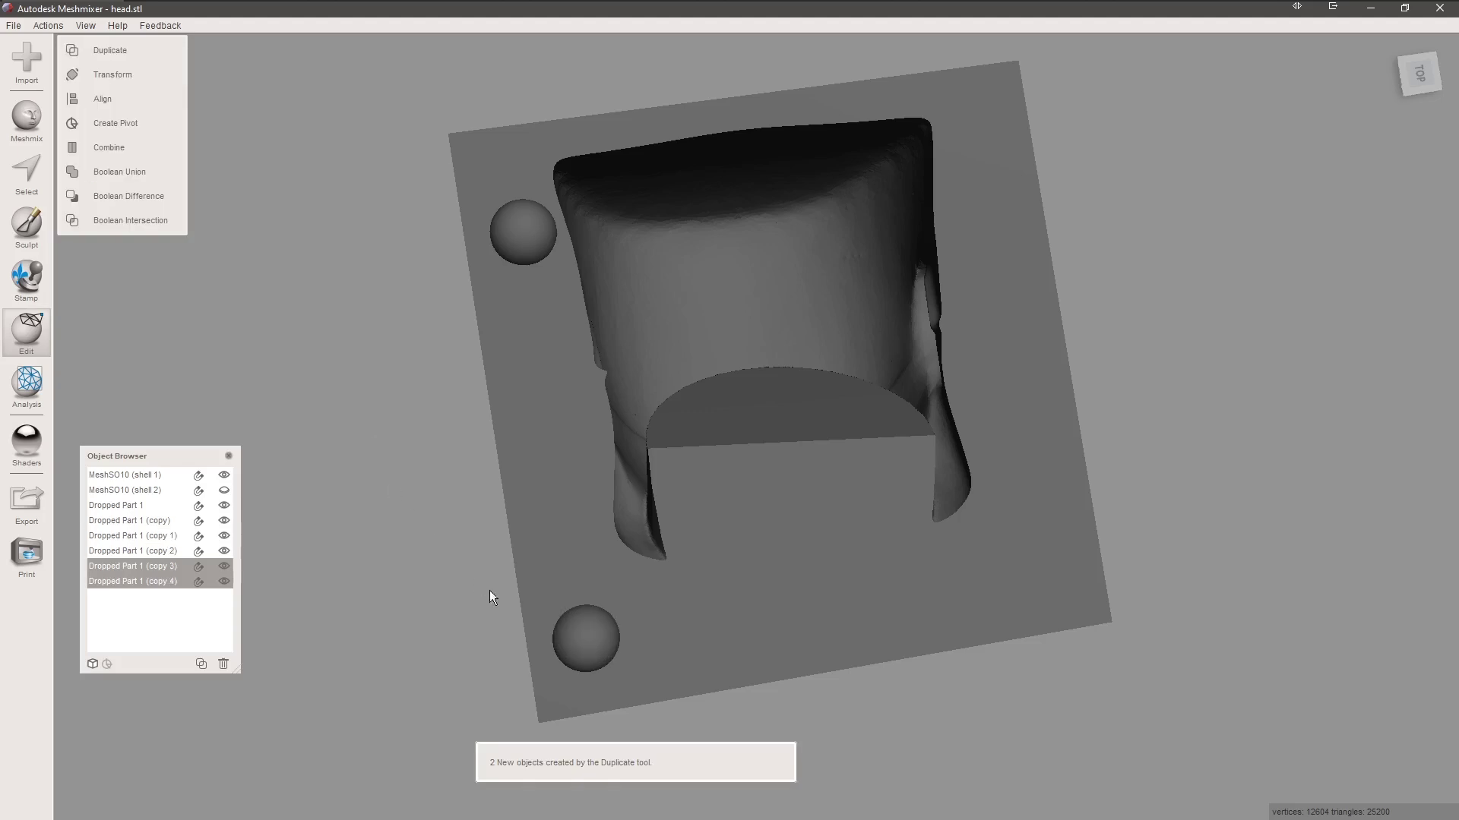
left_click(156, 76)
left_click_drag(628, 631, 1079, 599)
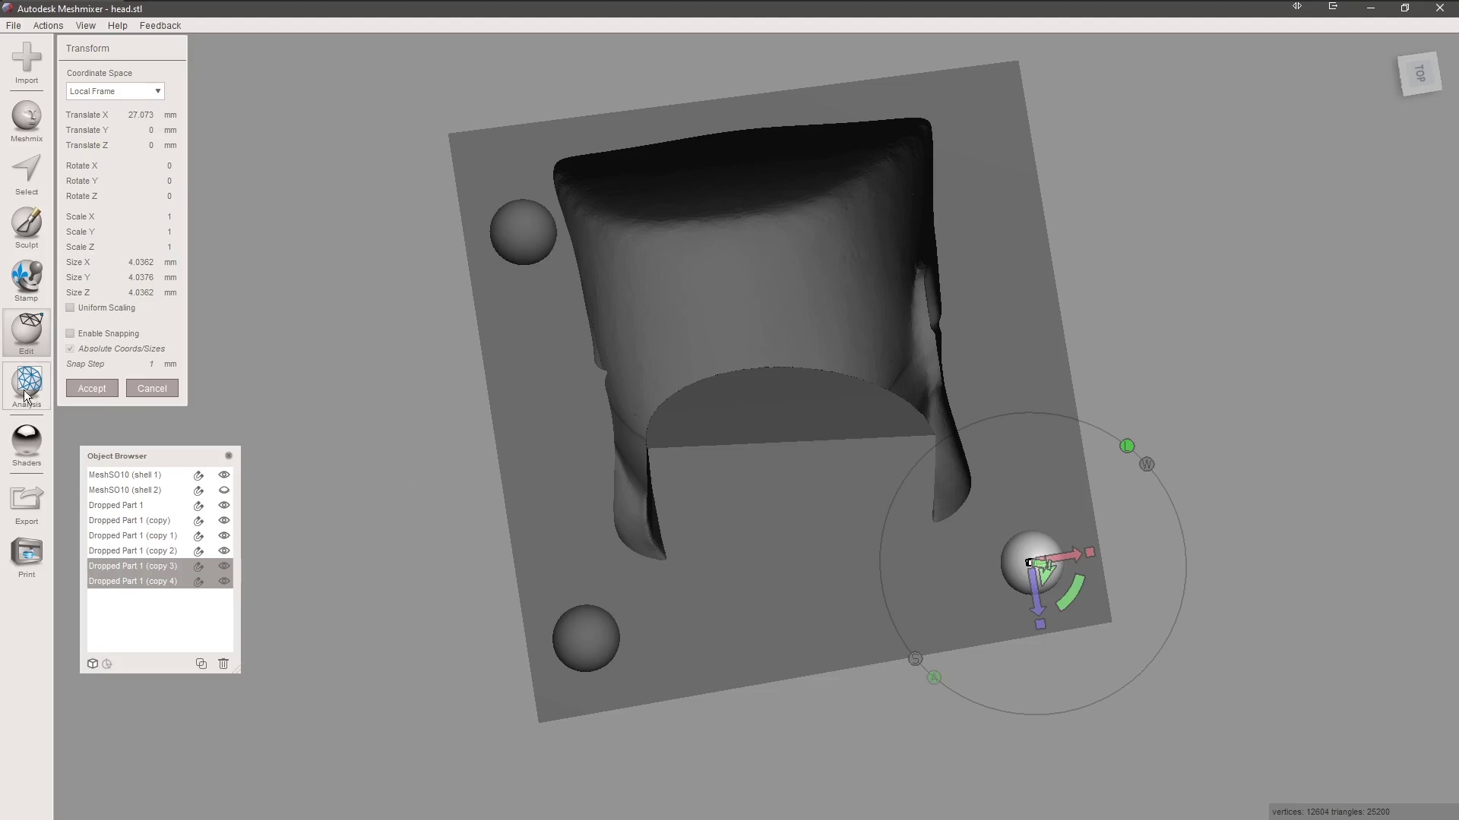
left_click(86, 388)
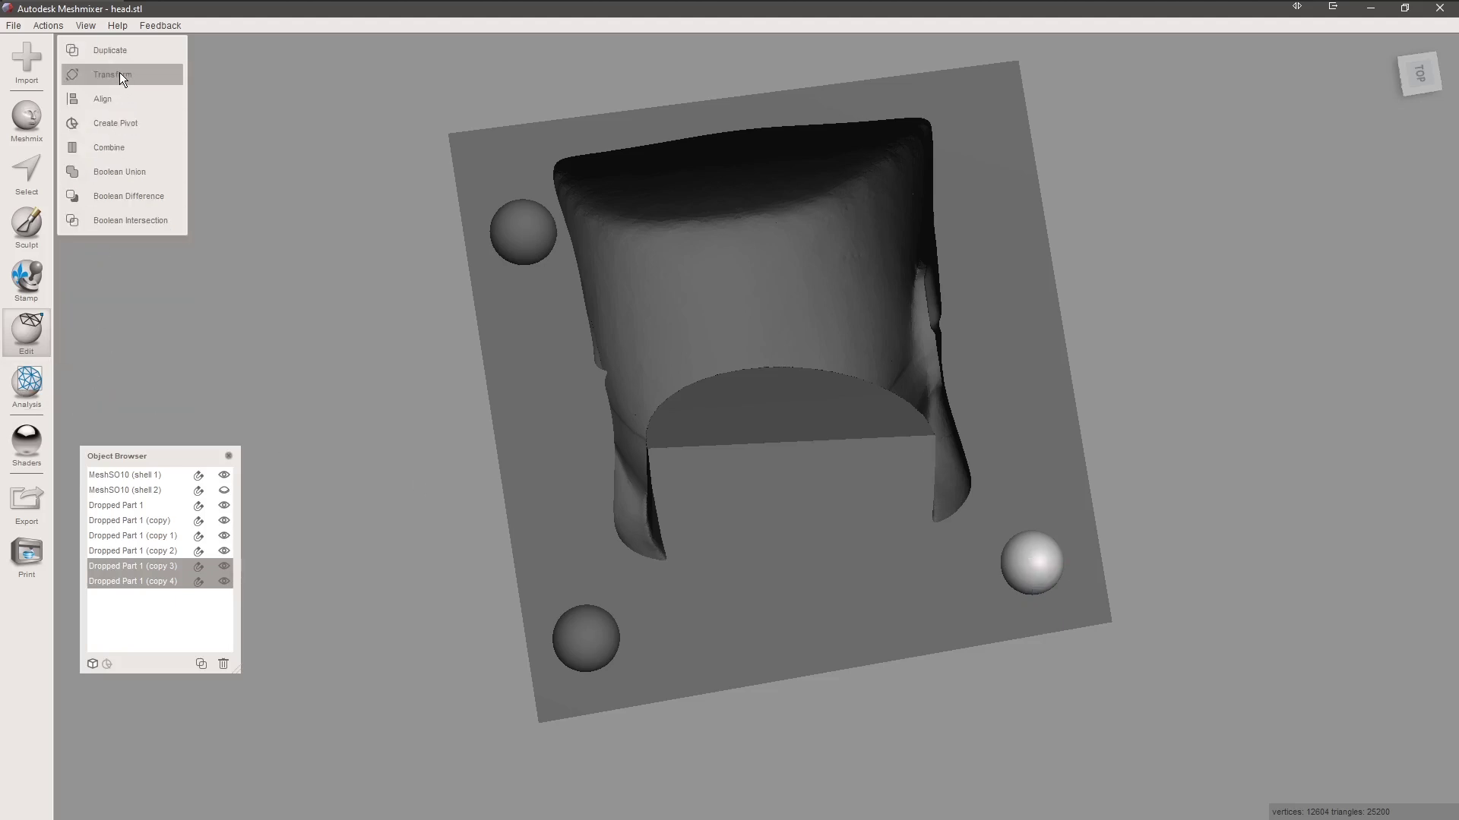
- Duplicate the pair again and move it about -26.7 mm along Z and 1.5 mm along X to the remaining upper corner
left_click(125, 53)
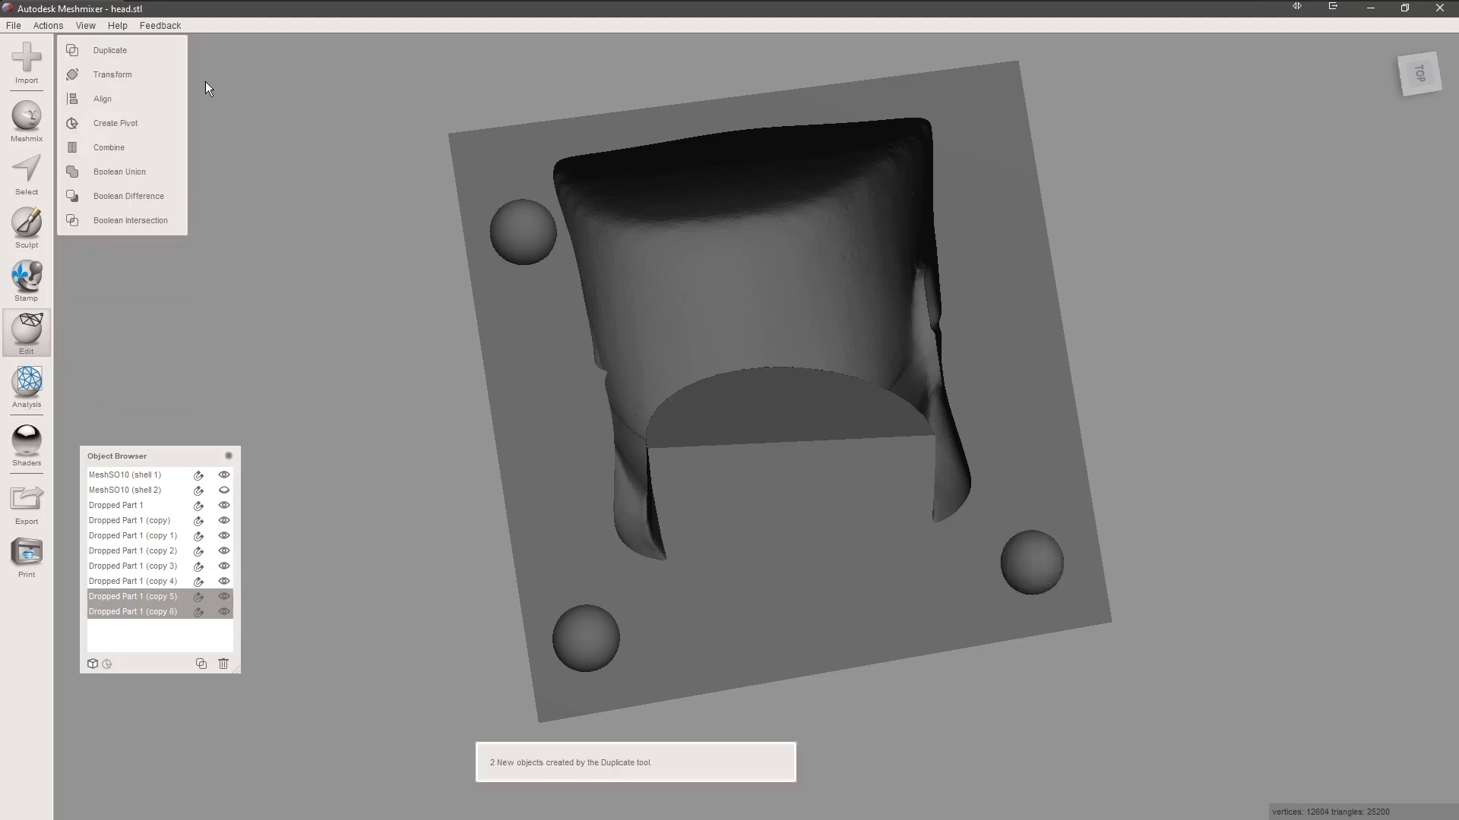
key("t")
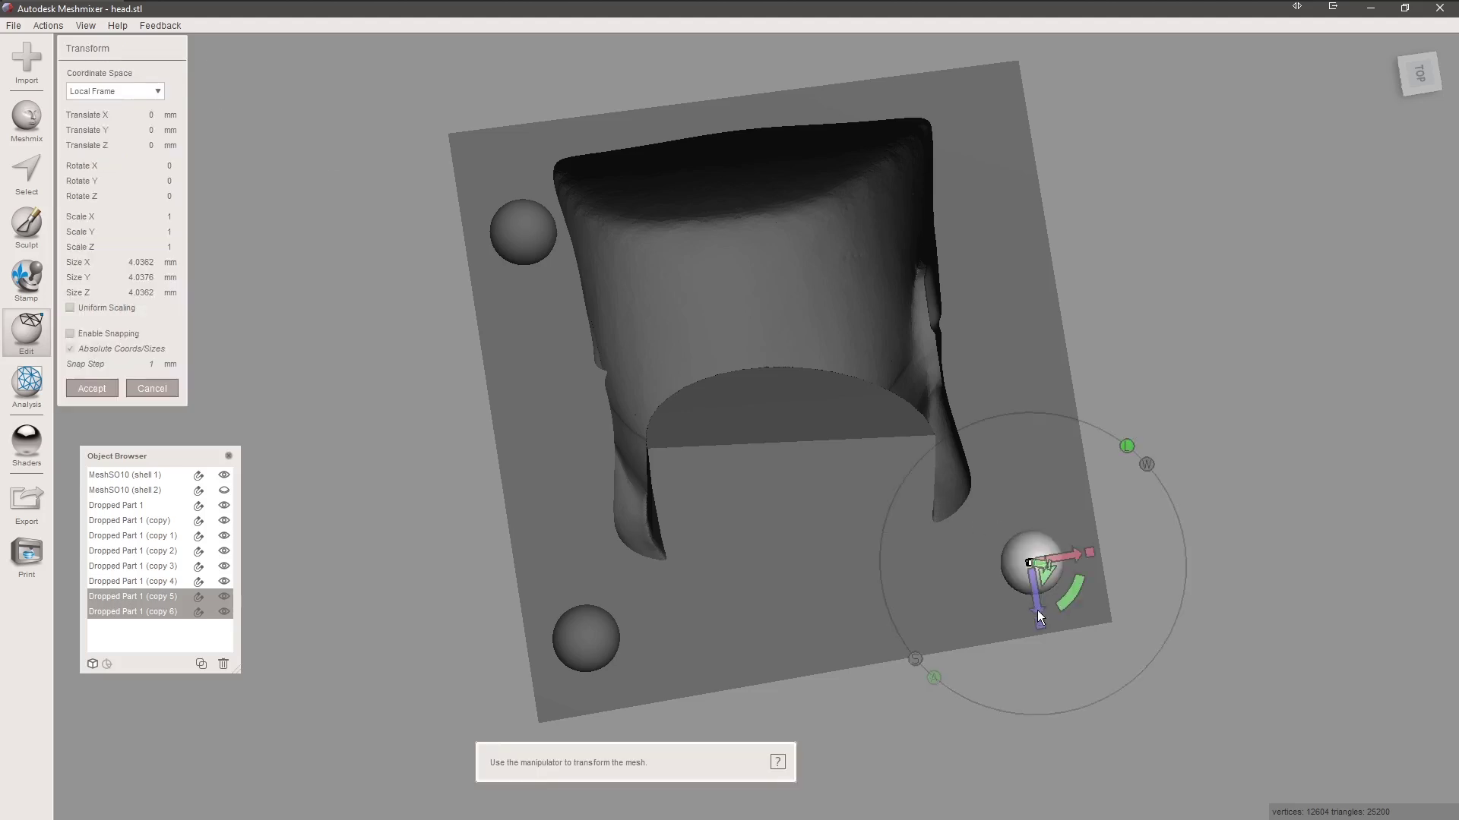
left_click_drag(1037, 609, 1019, 124)
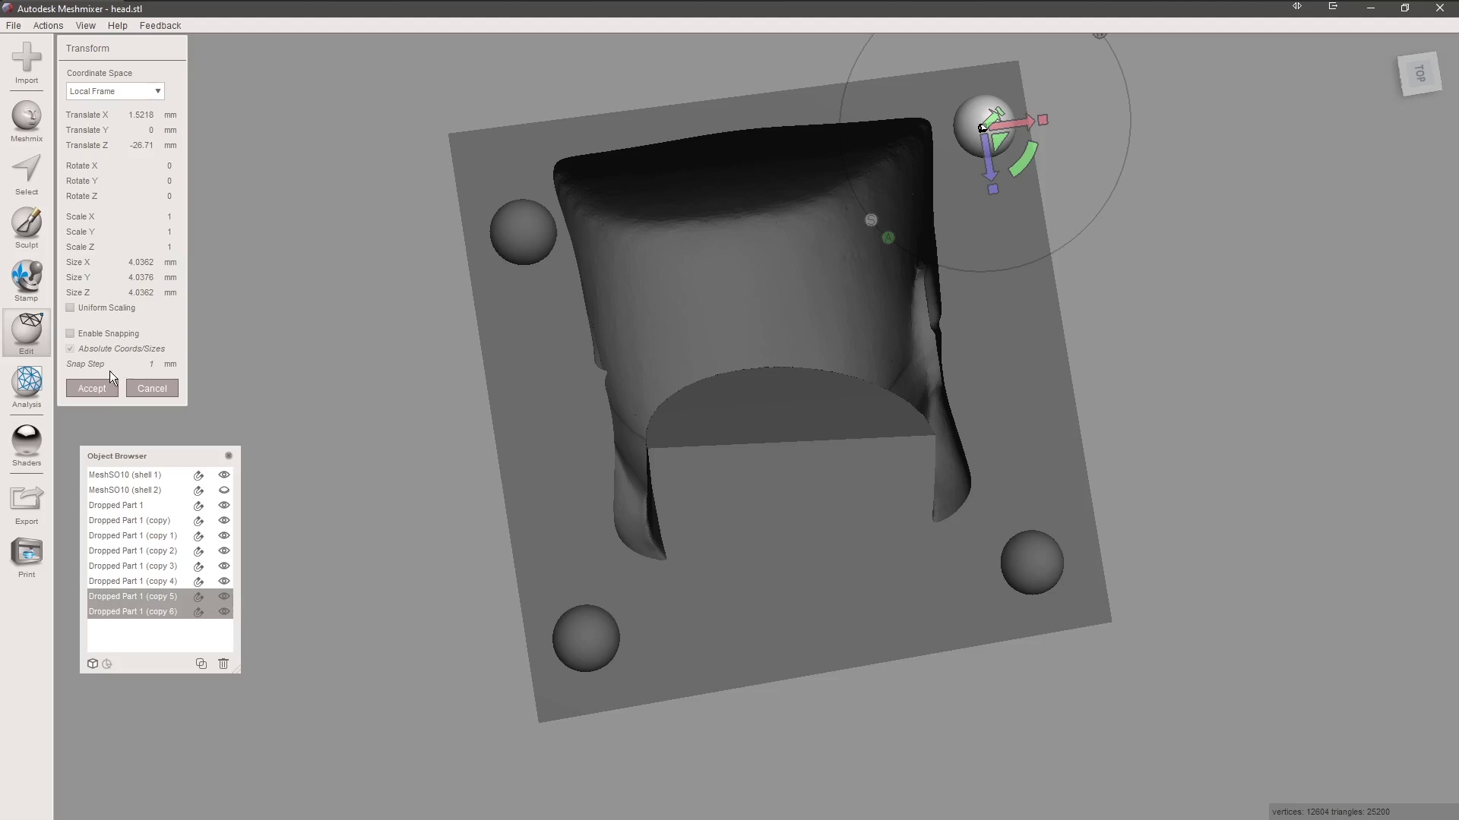
left_click(91, 388)
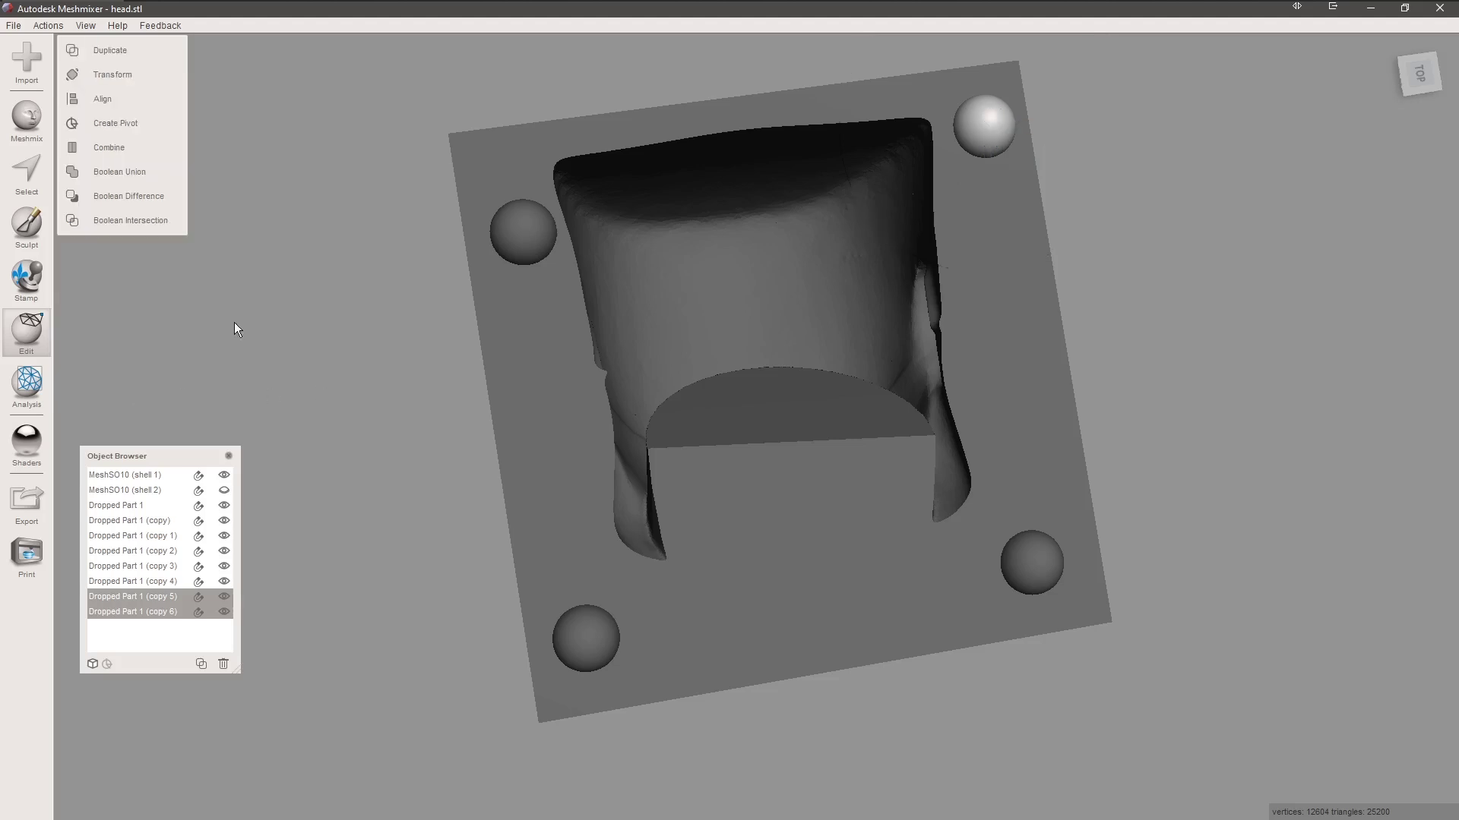
- Duplicate the corner pair and move it about -14.6 mm along X and 22.7 mm along Z to below the head cavity
left_click(143, 55)
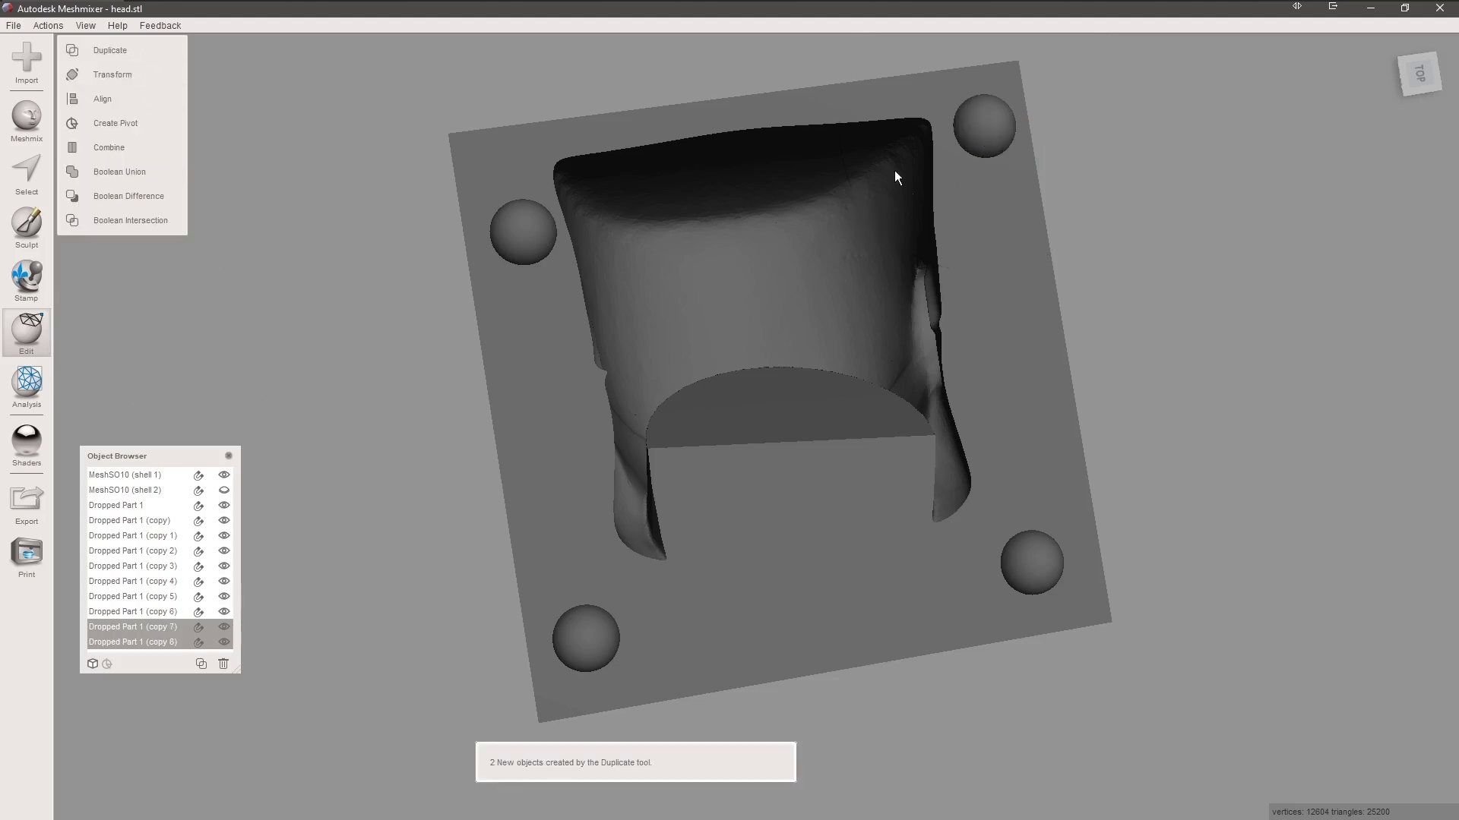
left_click(146, 79)
left_click_drag(995, 140, 822, 545)
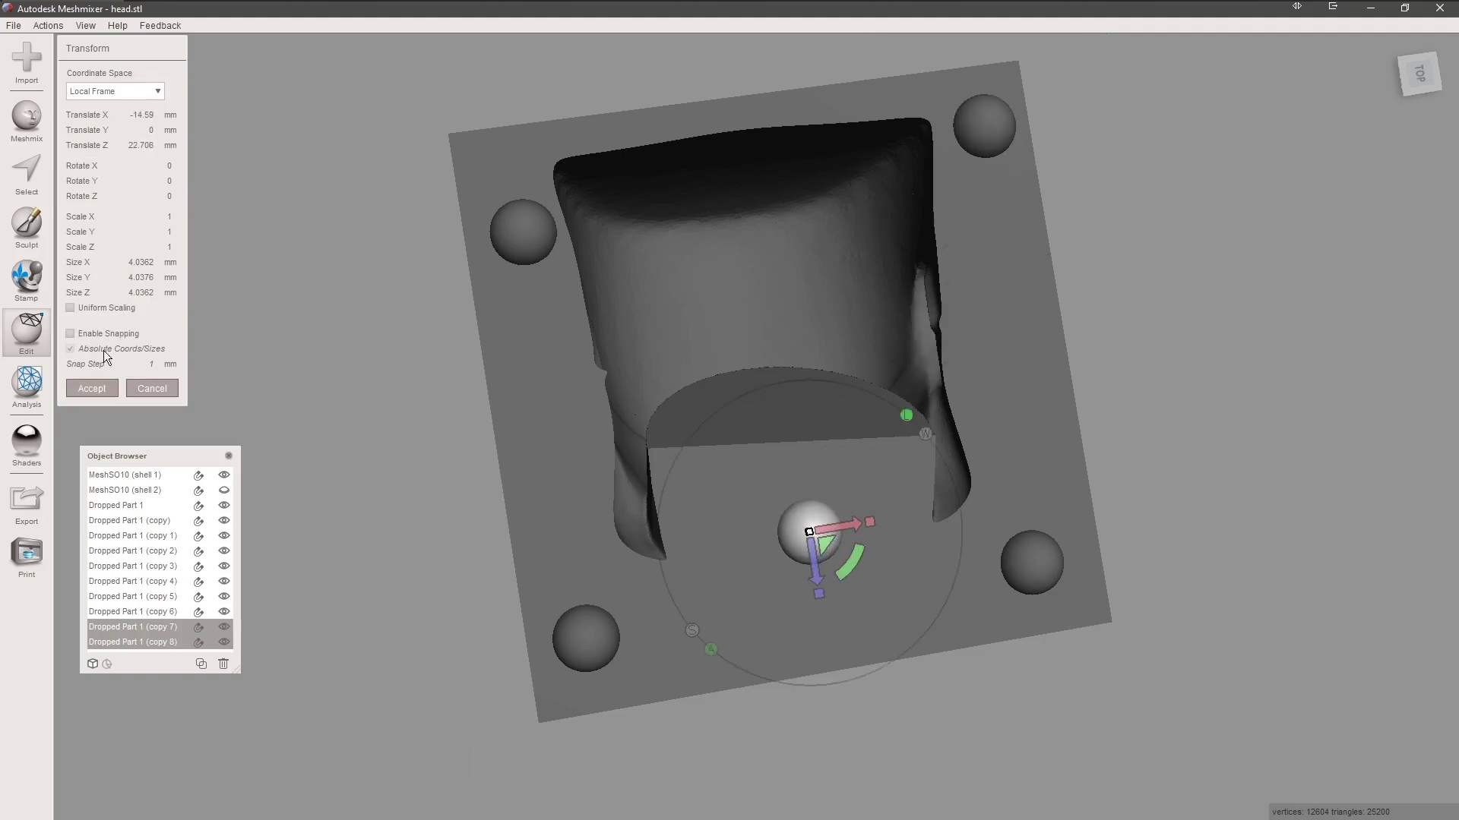
left_click(102, 389)
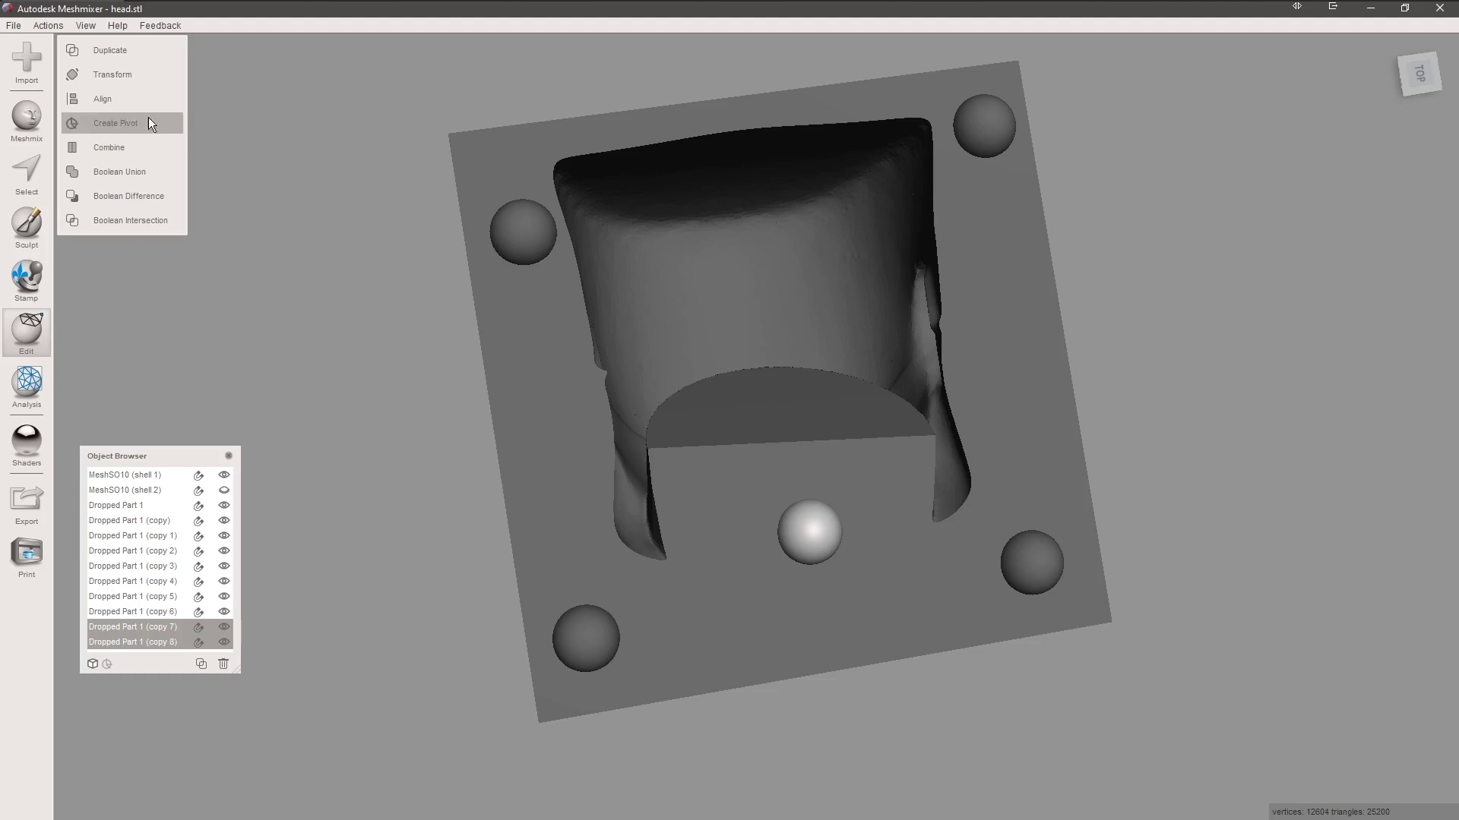
- Duplicate the pair below the cavity, move it midway between the first two corner keys and scale it evenly to about 0.798
left_click(114, 51)
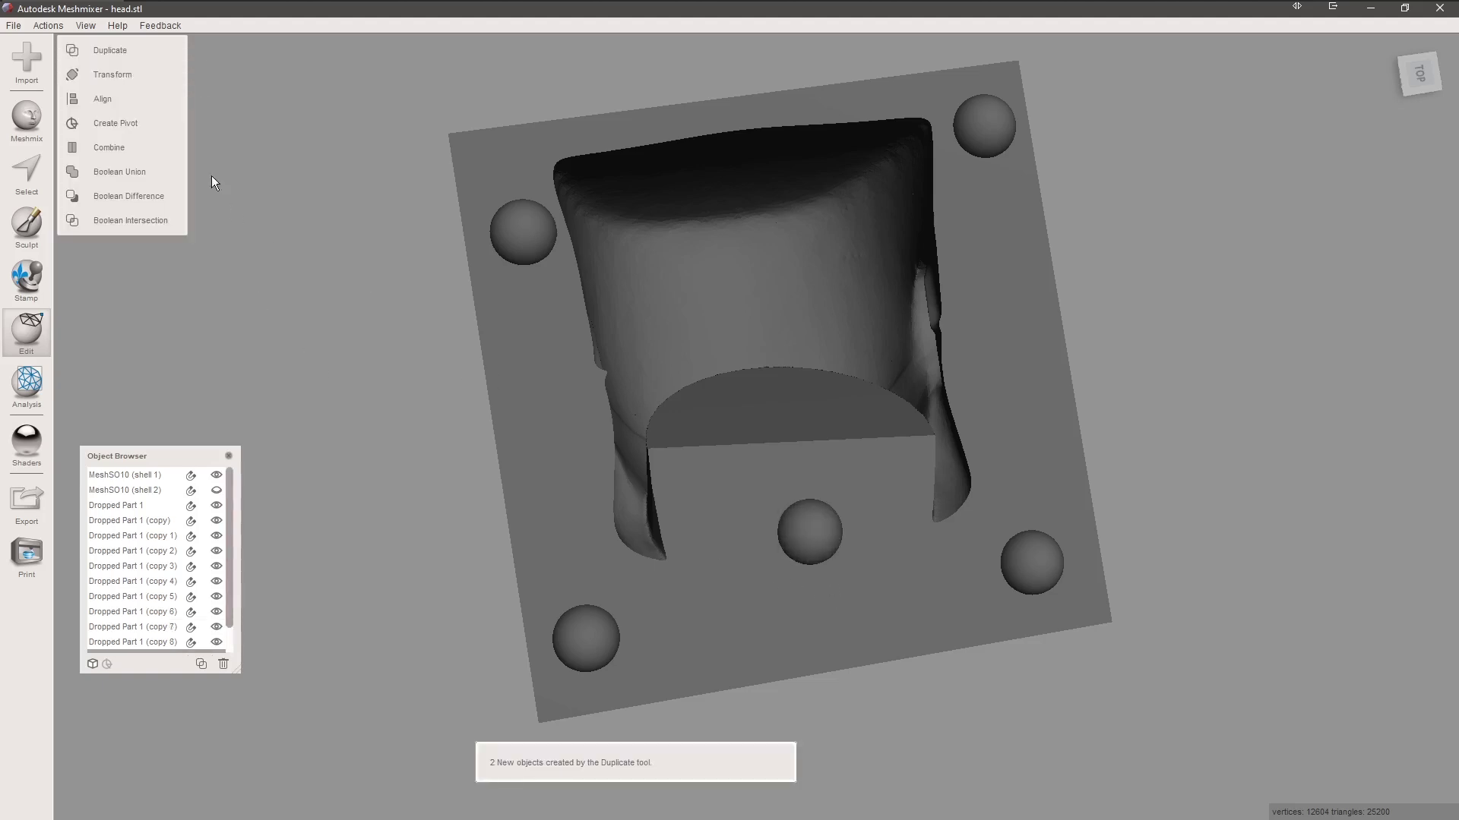
left_click(149, 74)
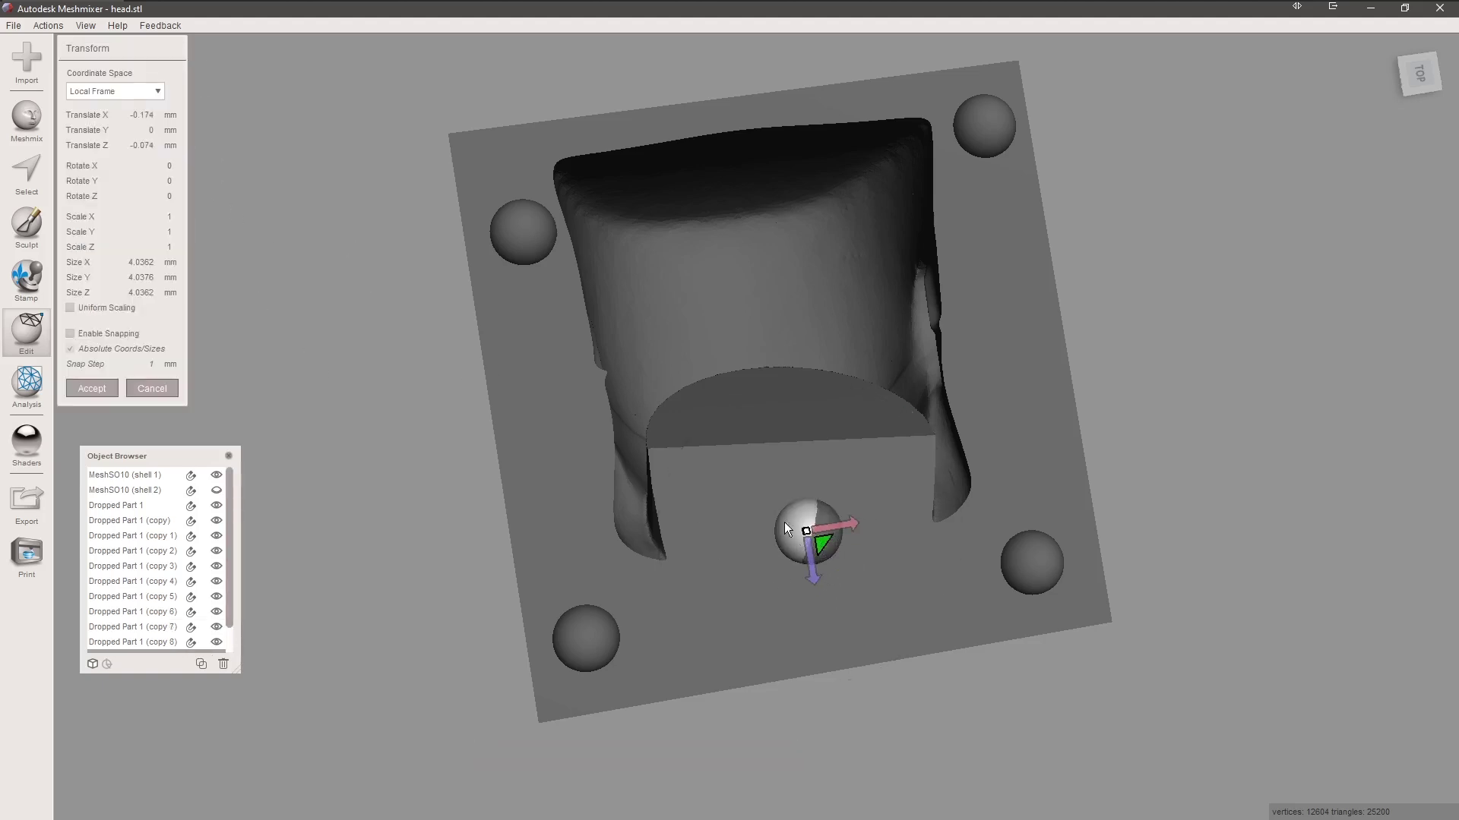
left_click_drag(785, 528, 567, 444)
left_click(92, 388)
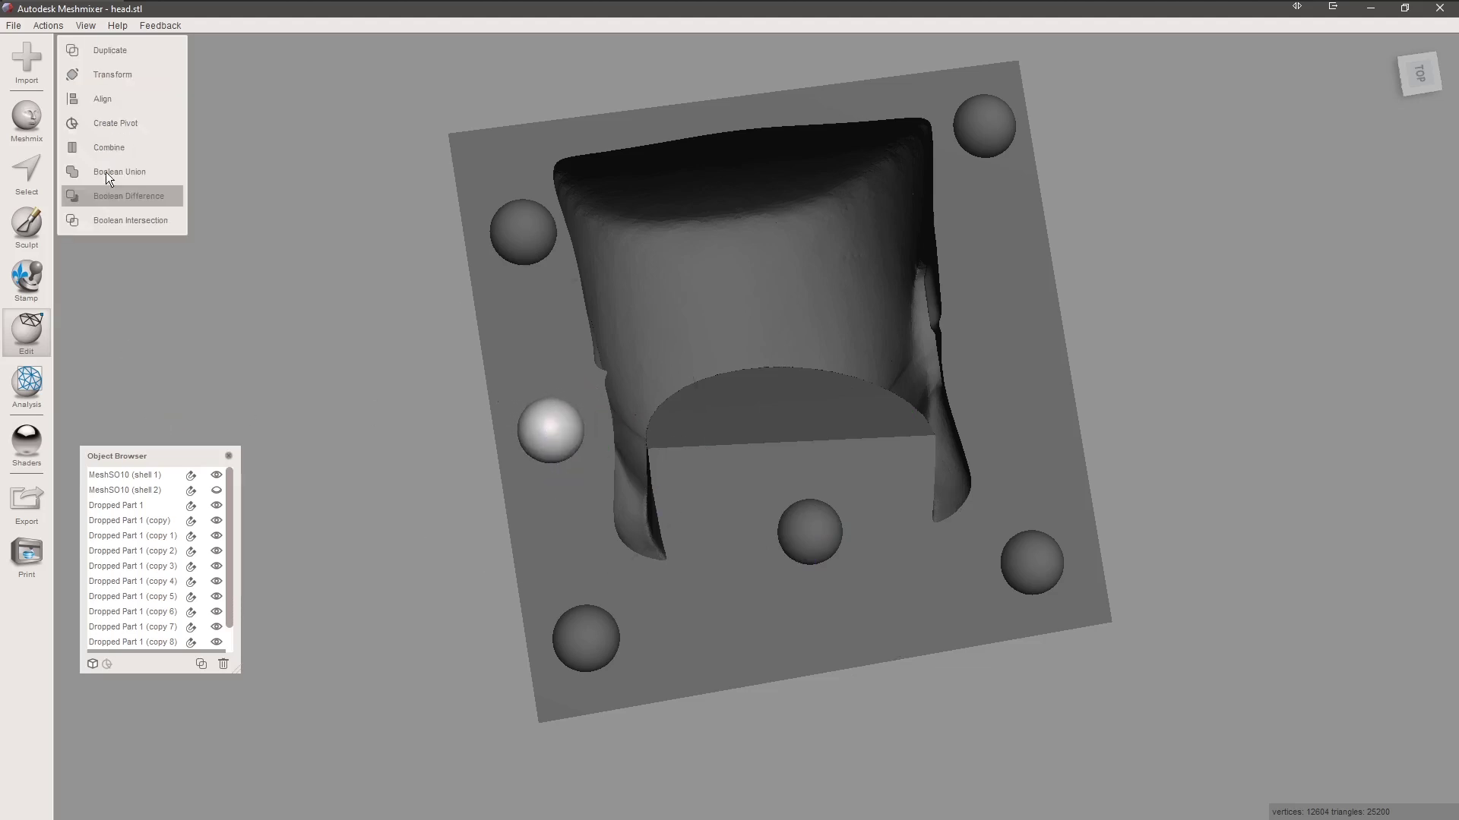
left_click(138, 80)
left_click_drag(544, 430, 505, 462)
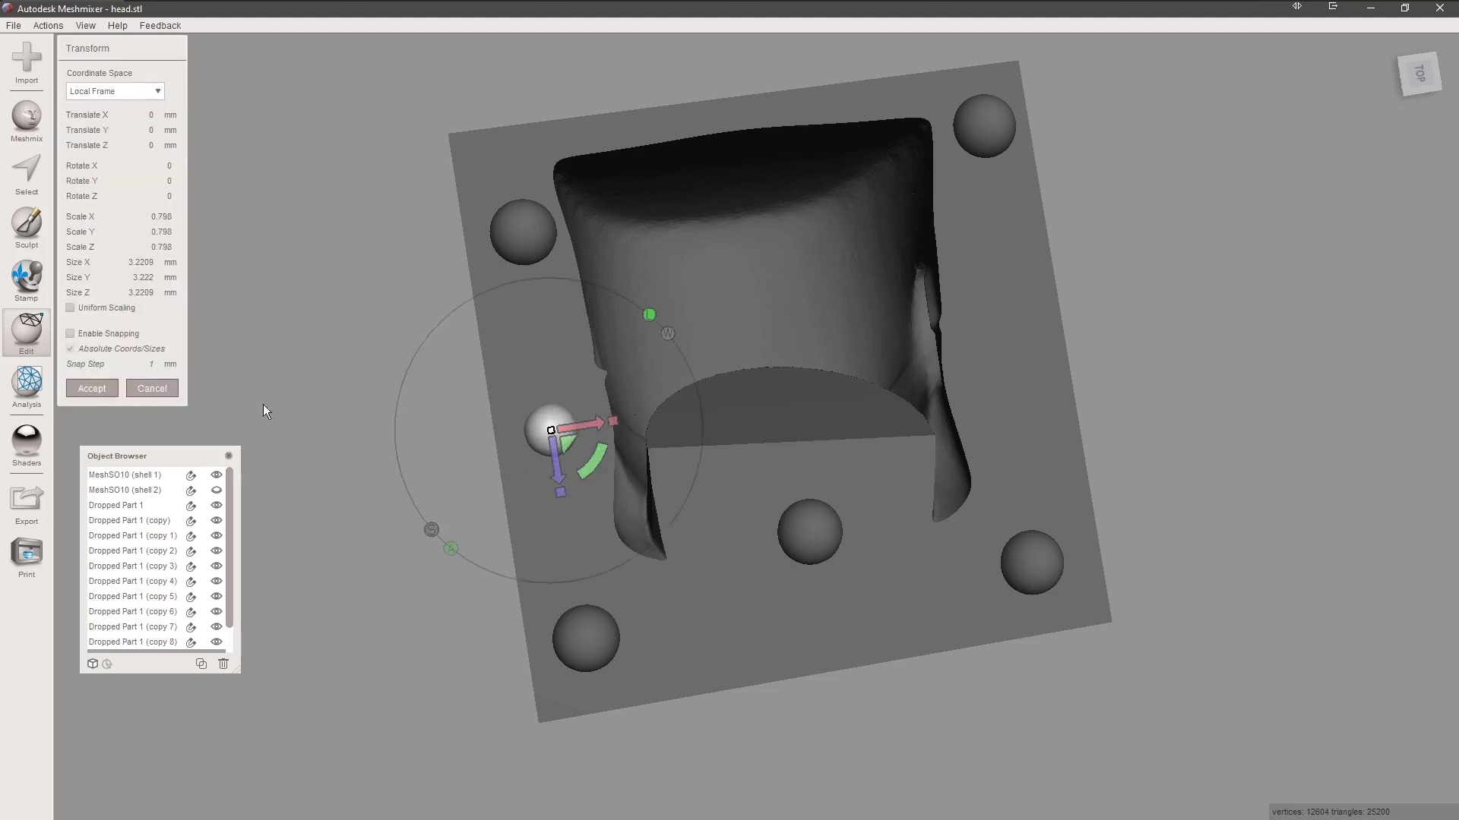
left_click(104, 389)
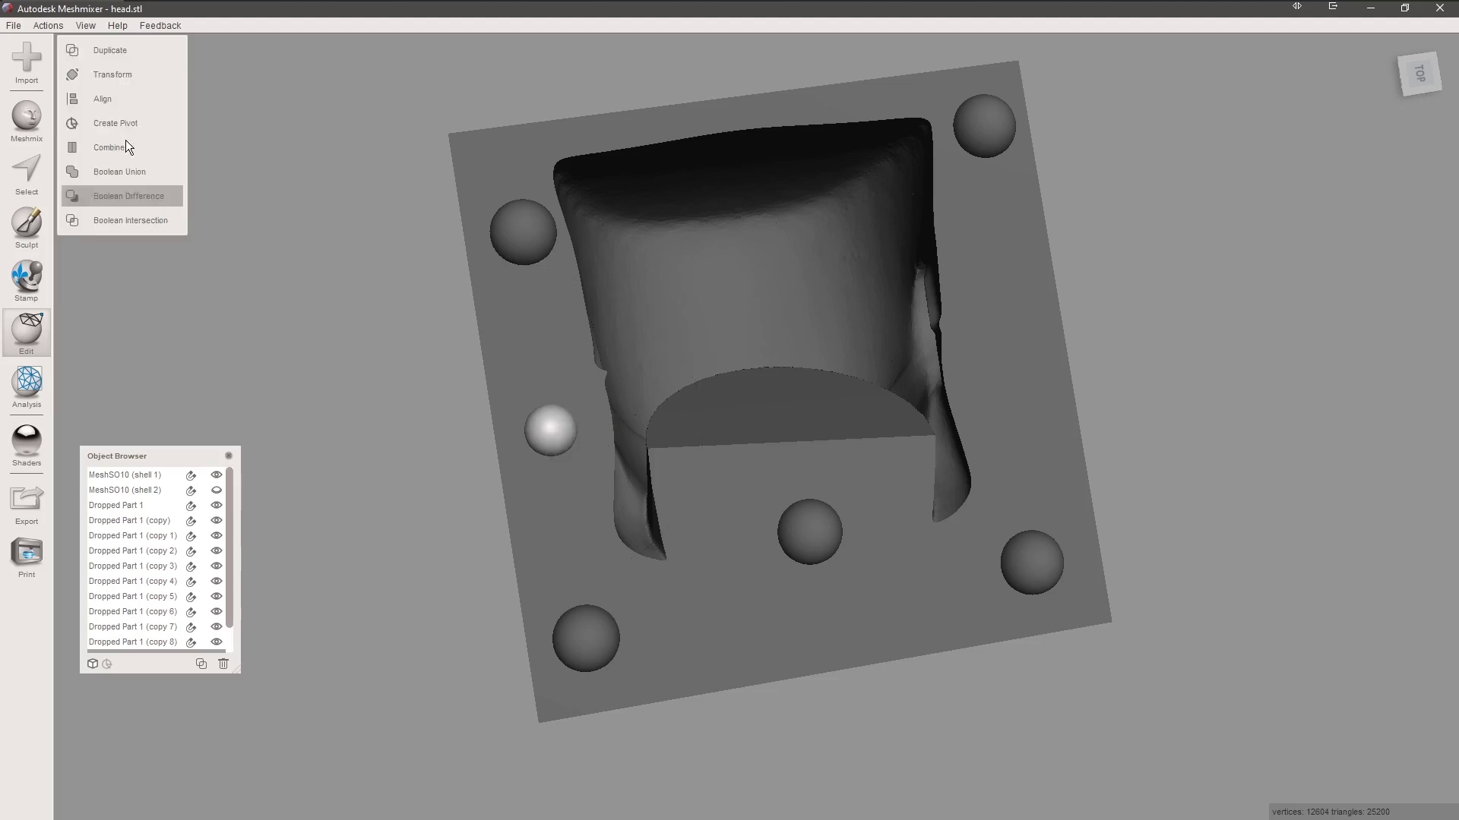
- Duplicate the smaller sphere pair and move it along X to the opposite side of the cavity
left_click(121, 52)
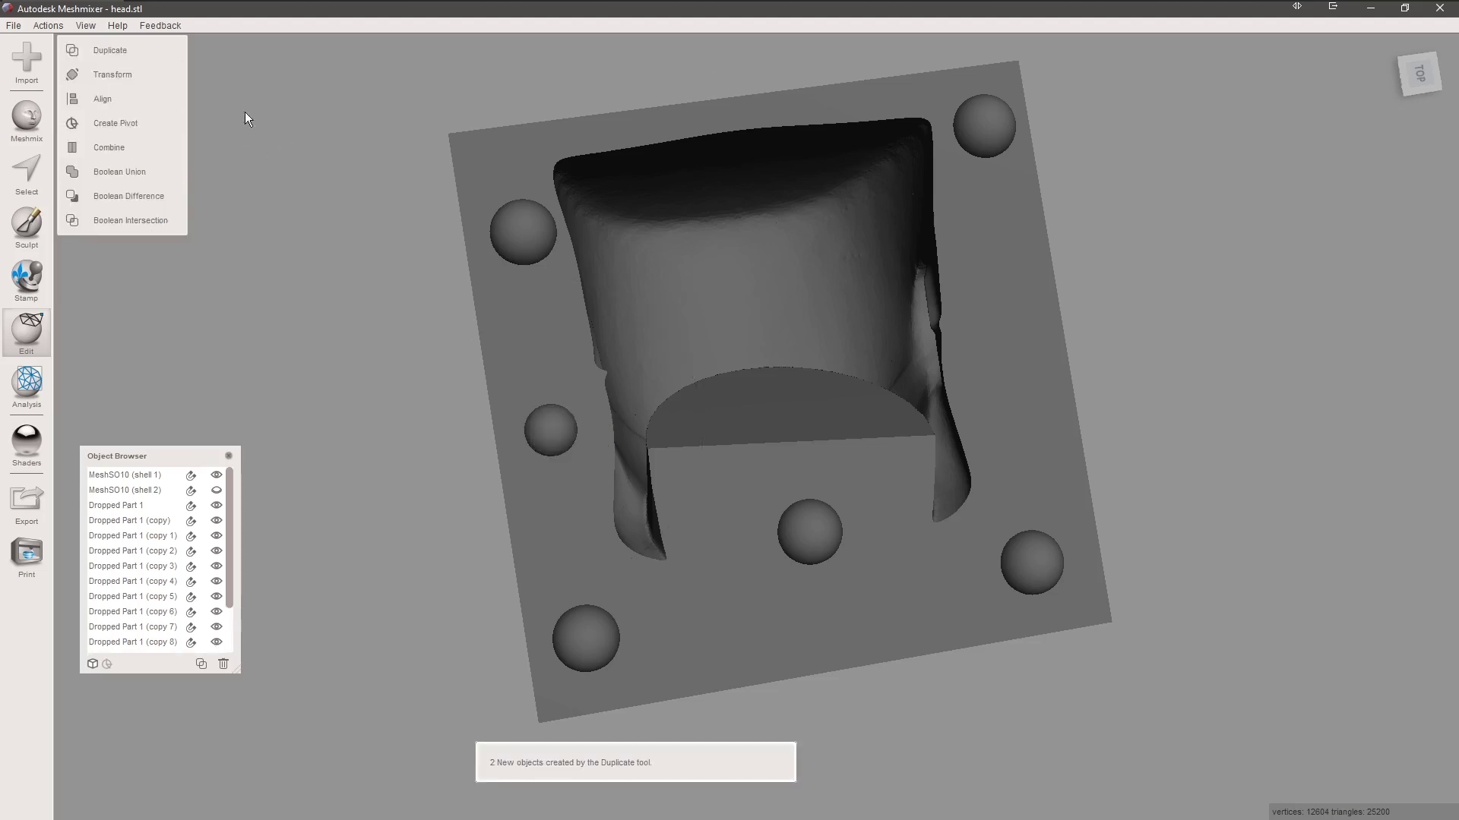
left_click(154, 75)
left_click_drag(596, 421, 1060, 386)
left_click(92, 389)
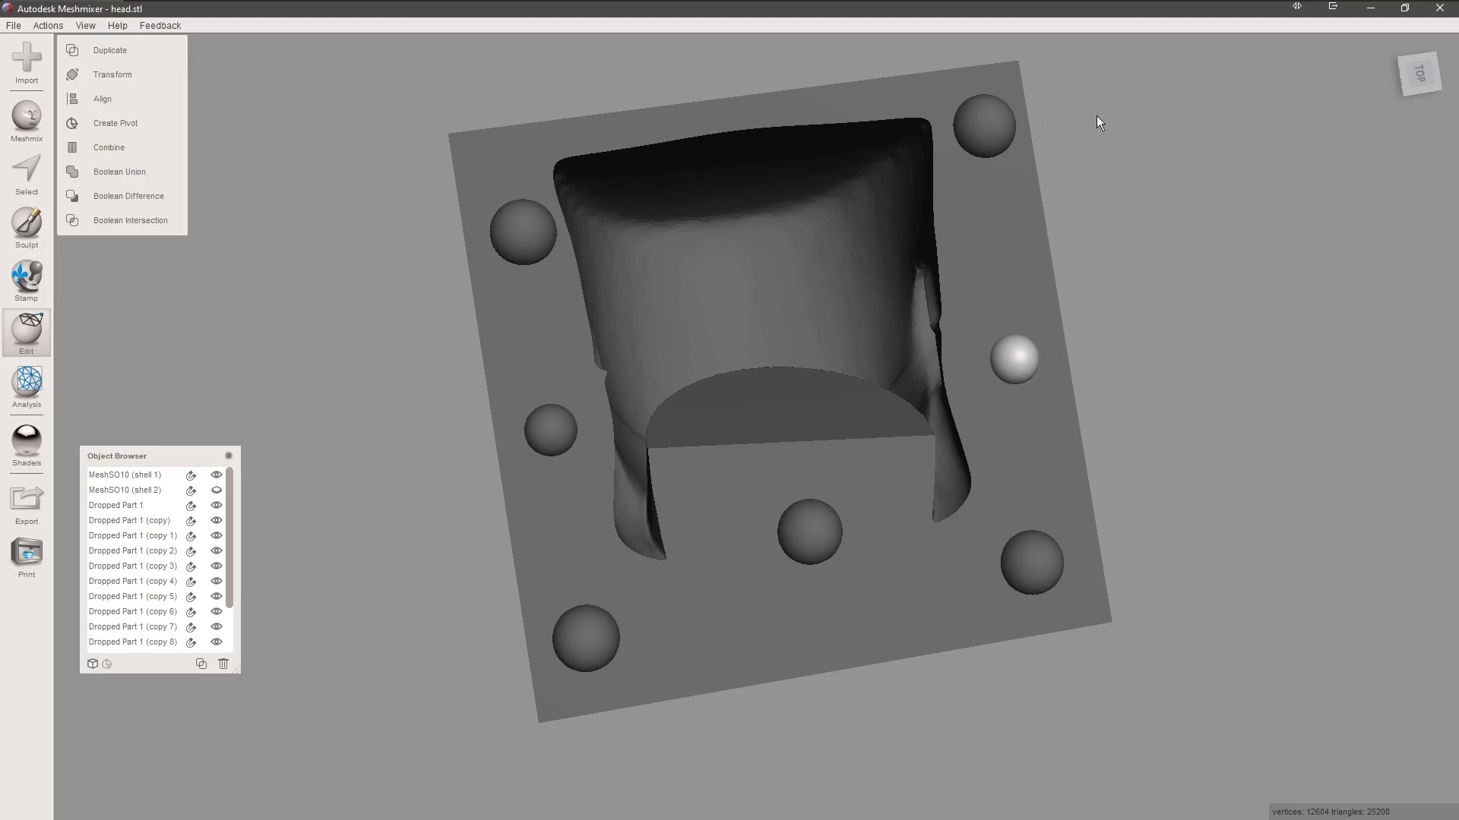
- Select the larger outer sphere at all seven key positions and combine them into one object
left_click(1000, 124)
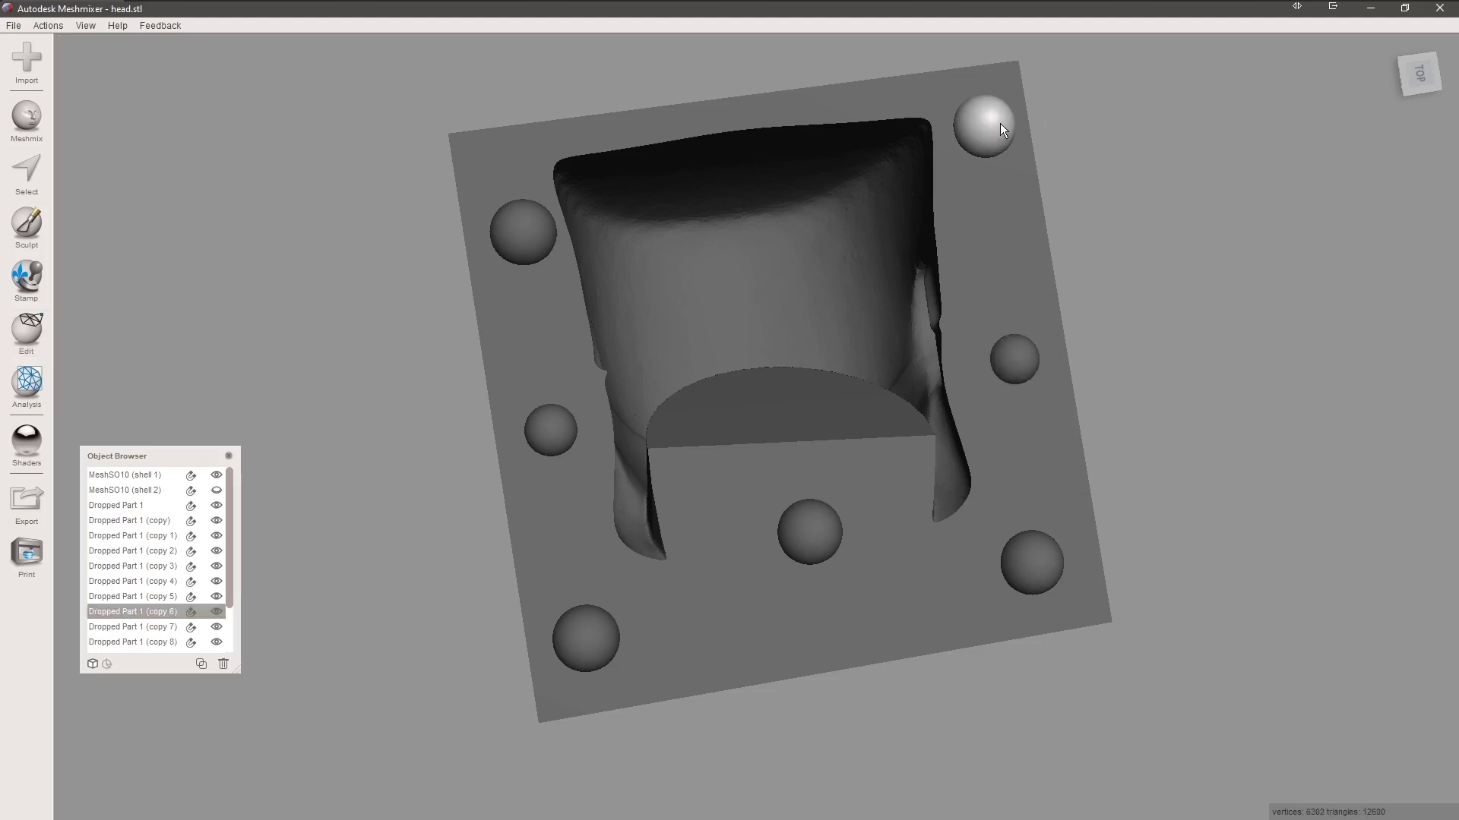
left_click(1011, 375, "shift")
left_click(1038, 559, "shift")
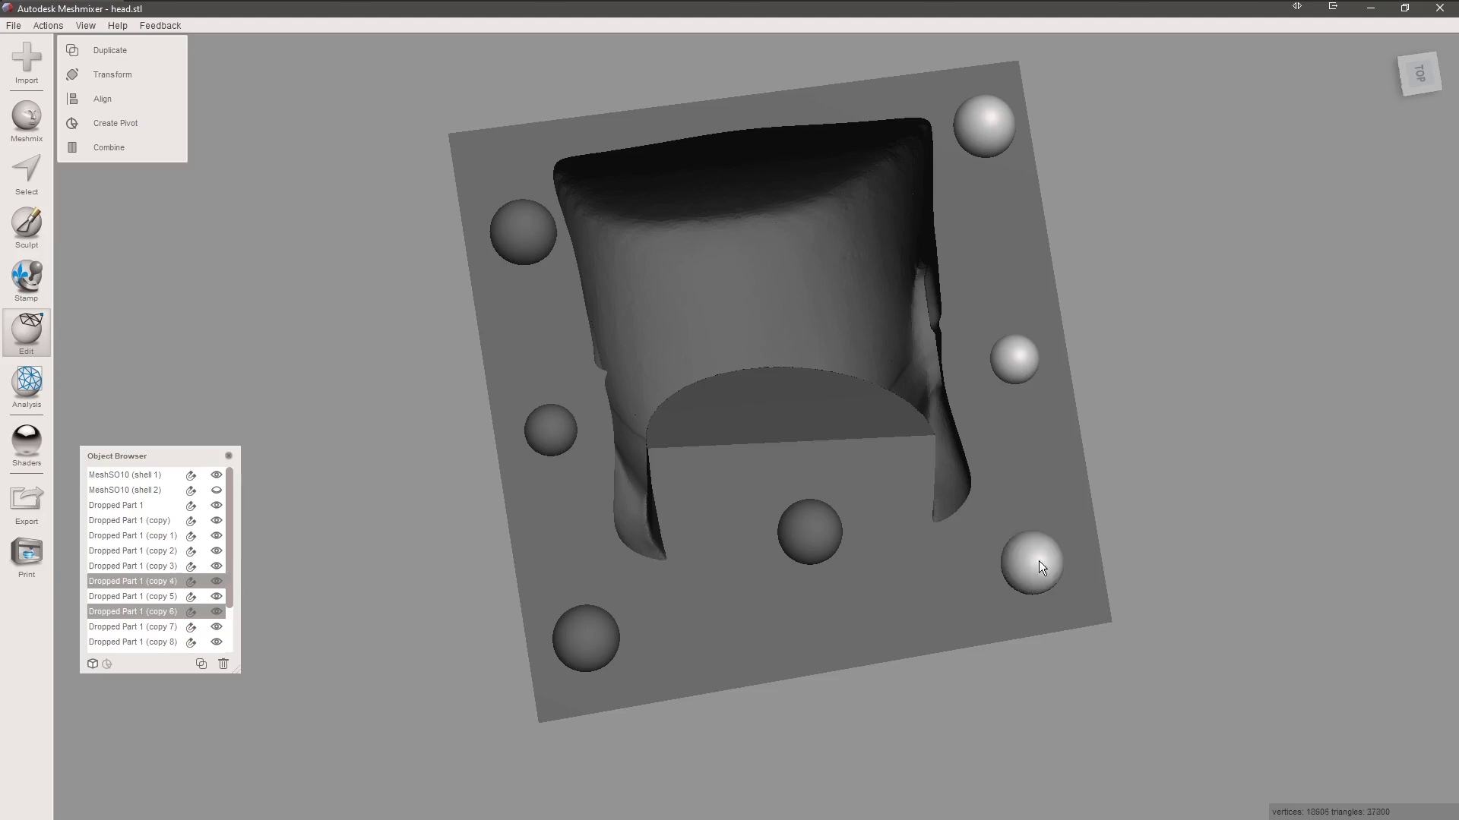
left_click(809, 535, "shift")
left_click(604, 643, "shift")
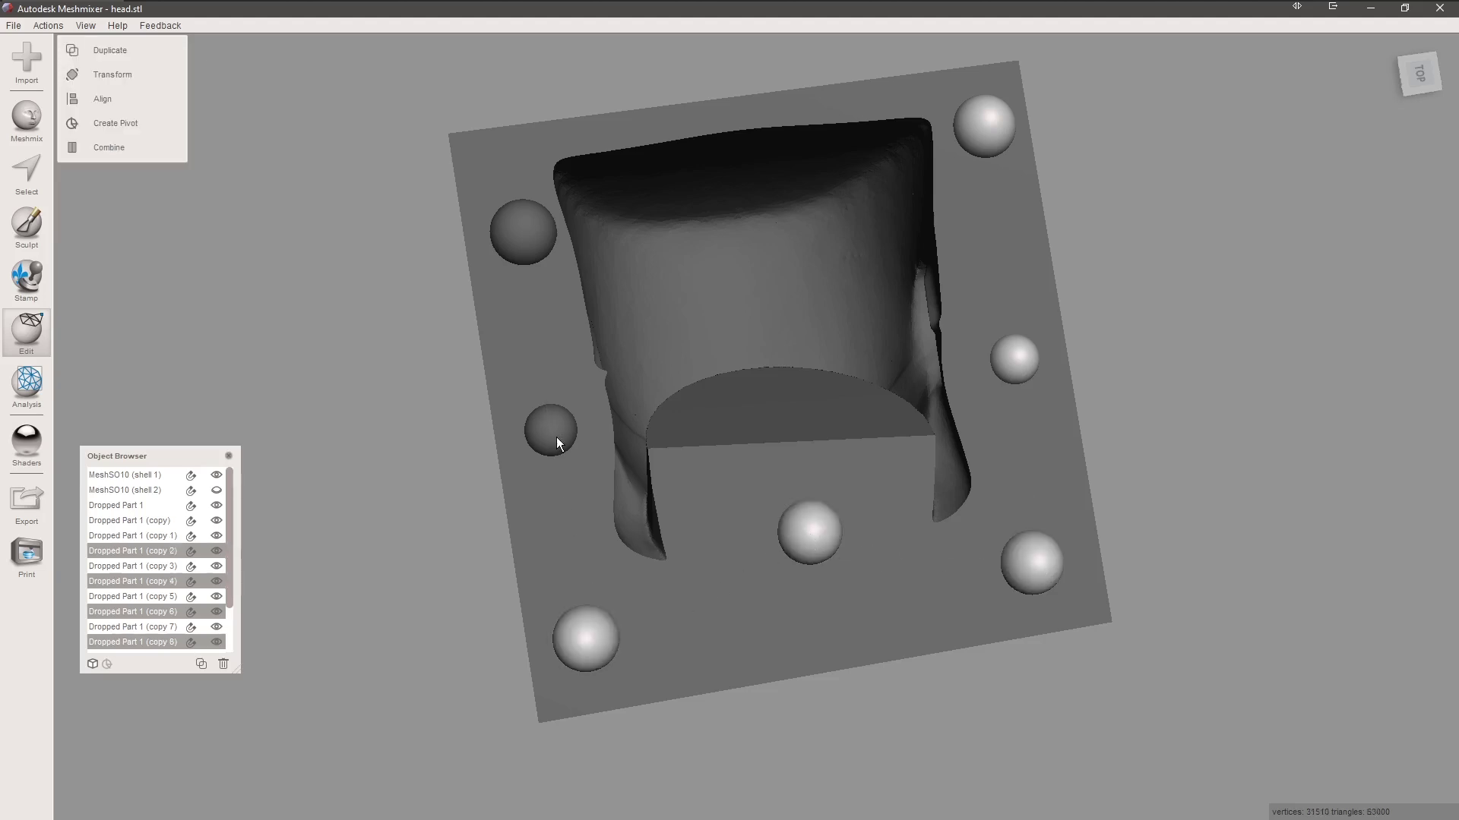
left_click(514, 240, "shift")
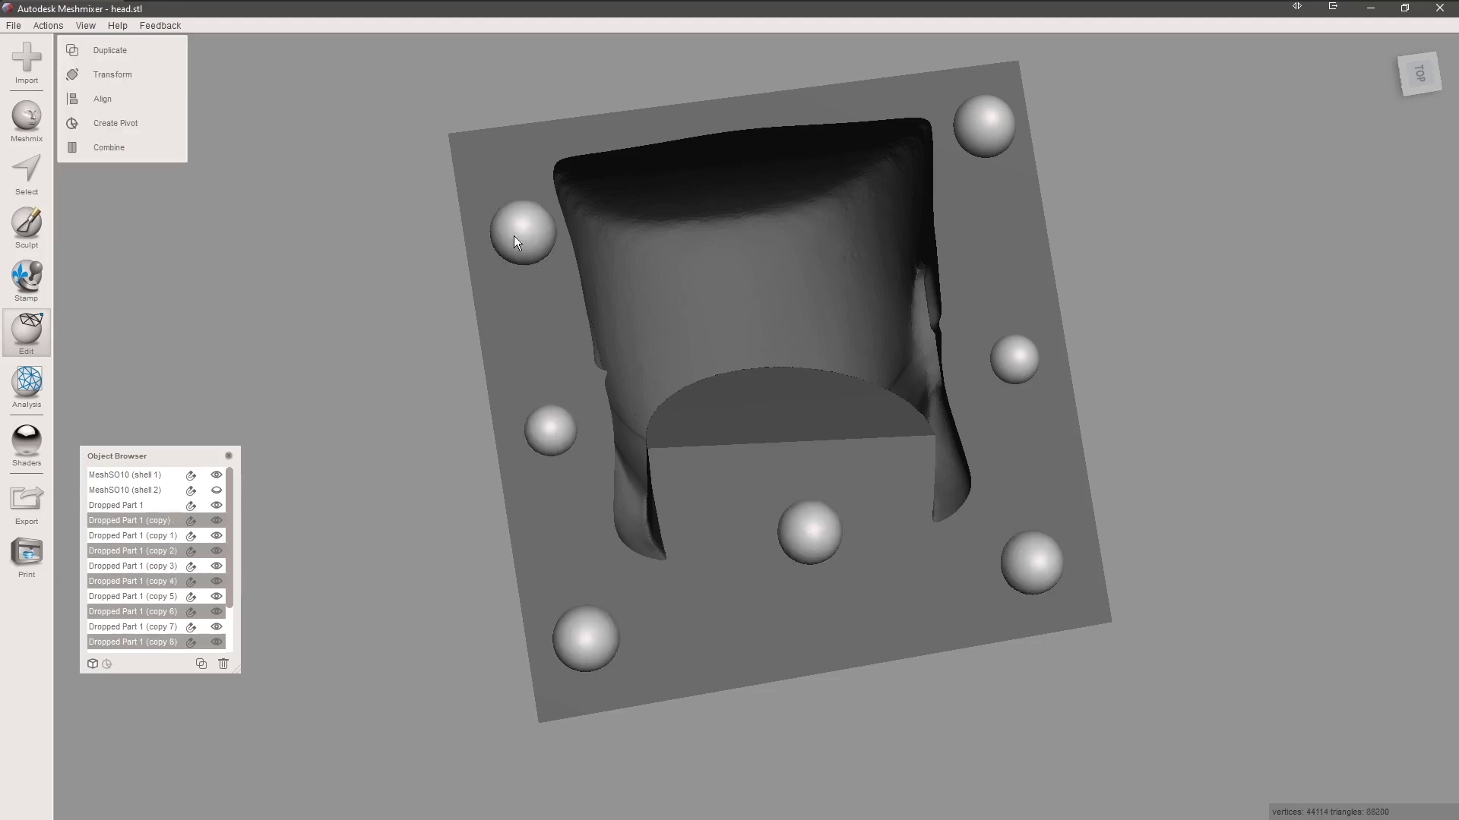
left_click(151, 148)
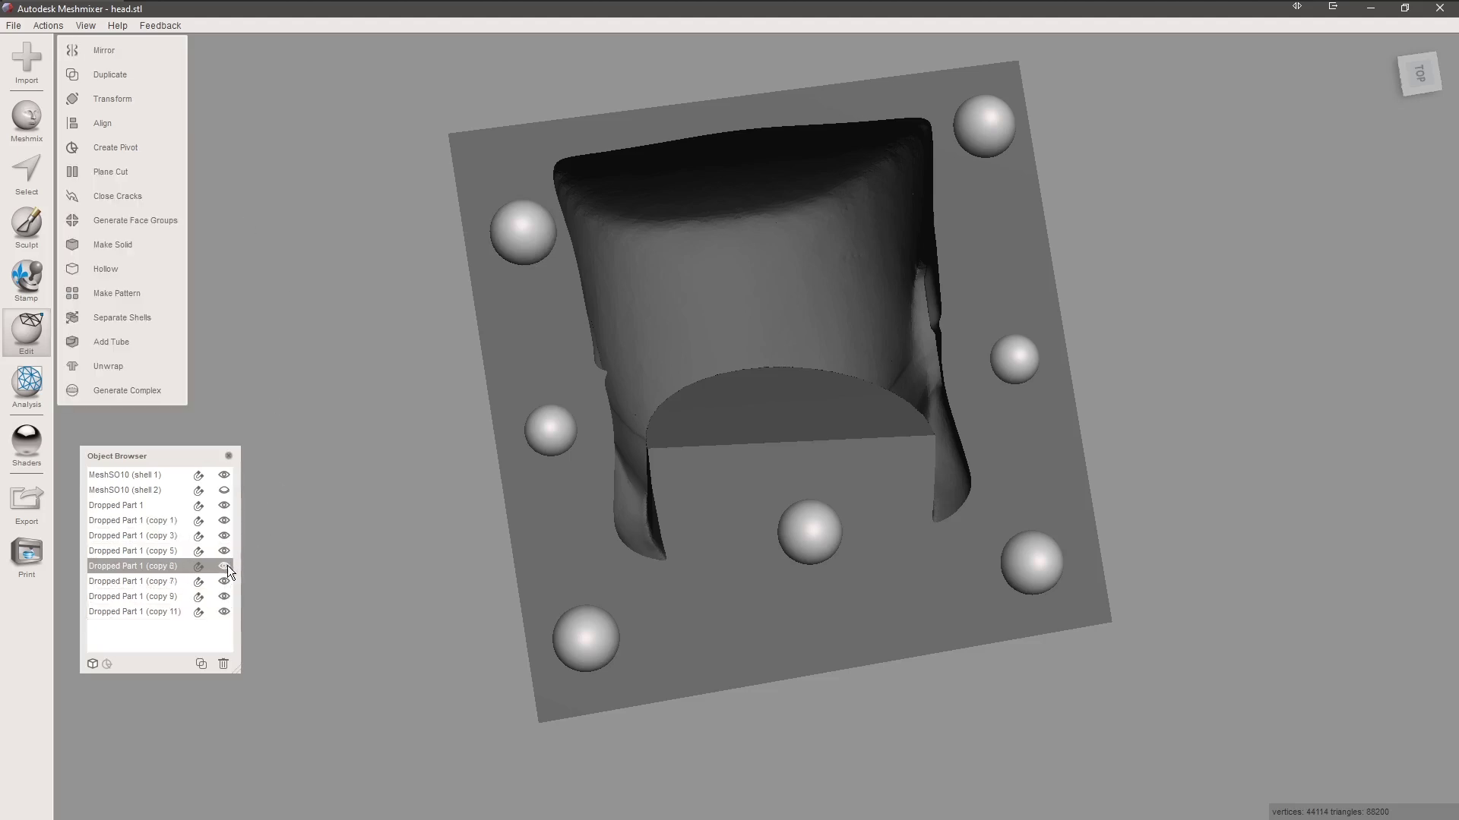
- Hide the combined outer spheres and combine the seven inner spheres into one object
left_click(225, 566)
left_click(540, 233)
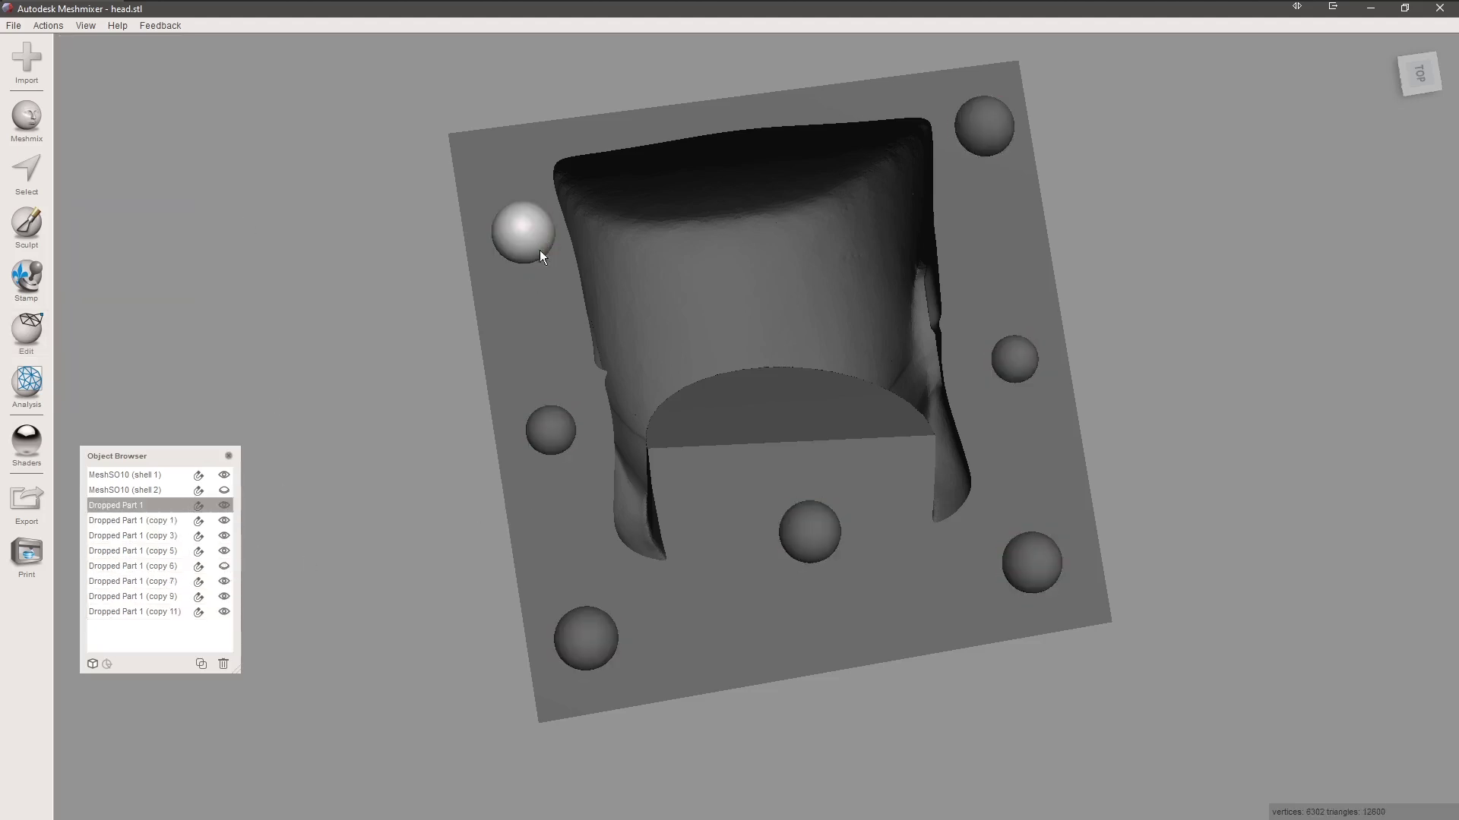
left_click(549, 426, "shift")
left_click(586, 643, "shift")
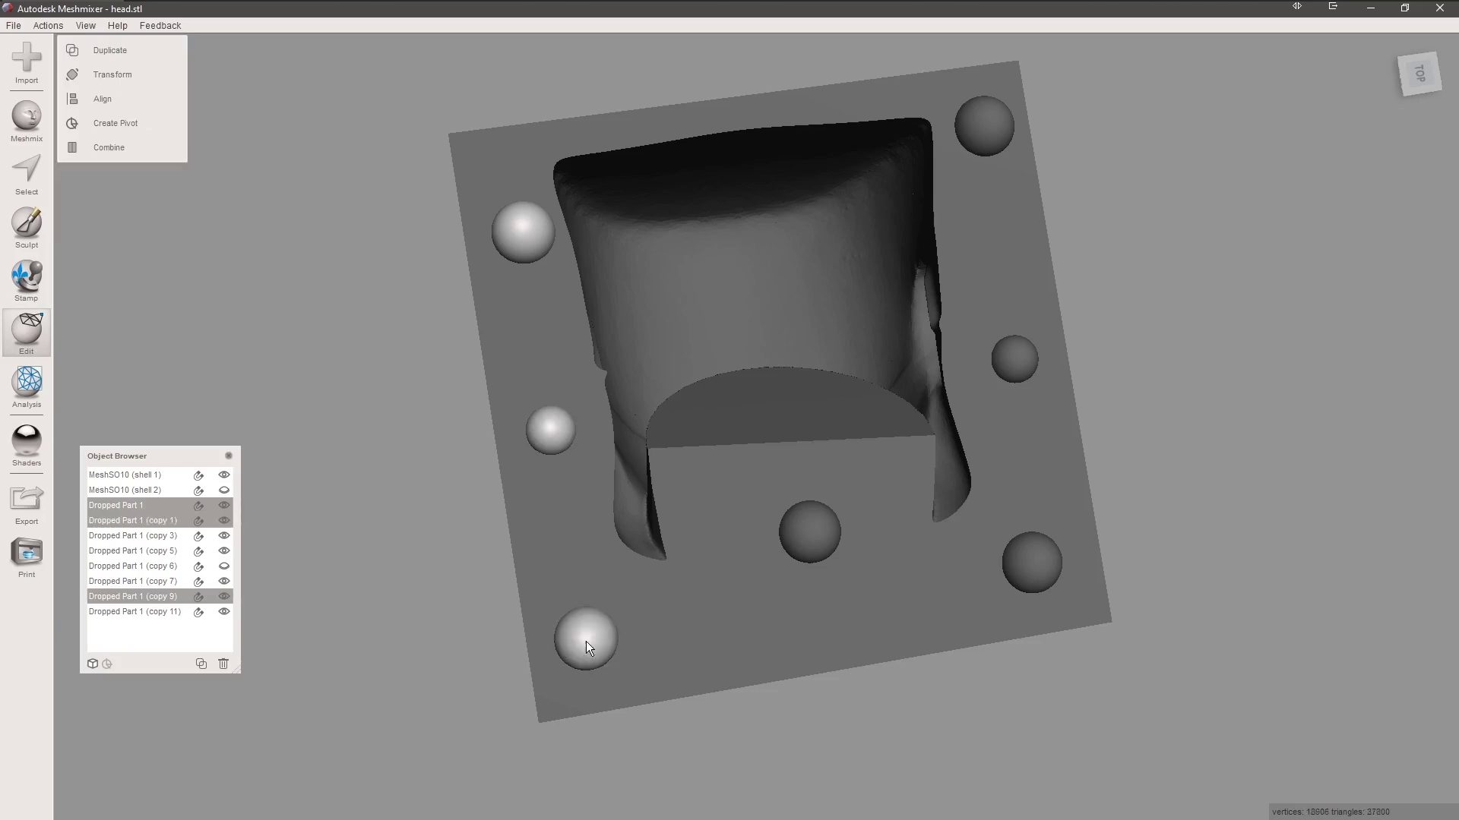
left_click(817, 532, "shift")
left_click(1023, 566, "shift")
left_click(1023, 367, "shift")
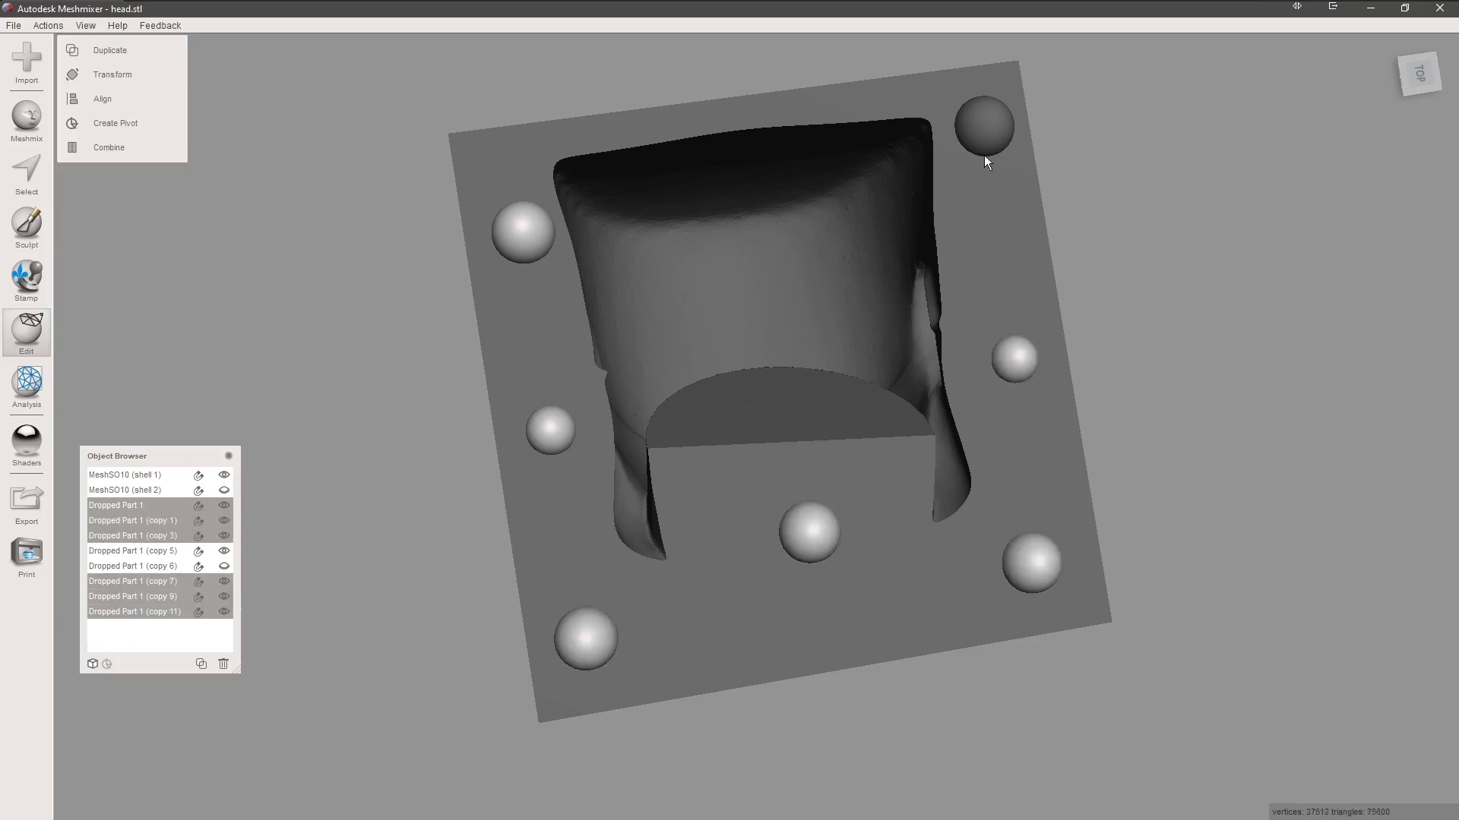
left_click(979, 140, "shift")
left_click(114, 149)
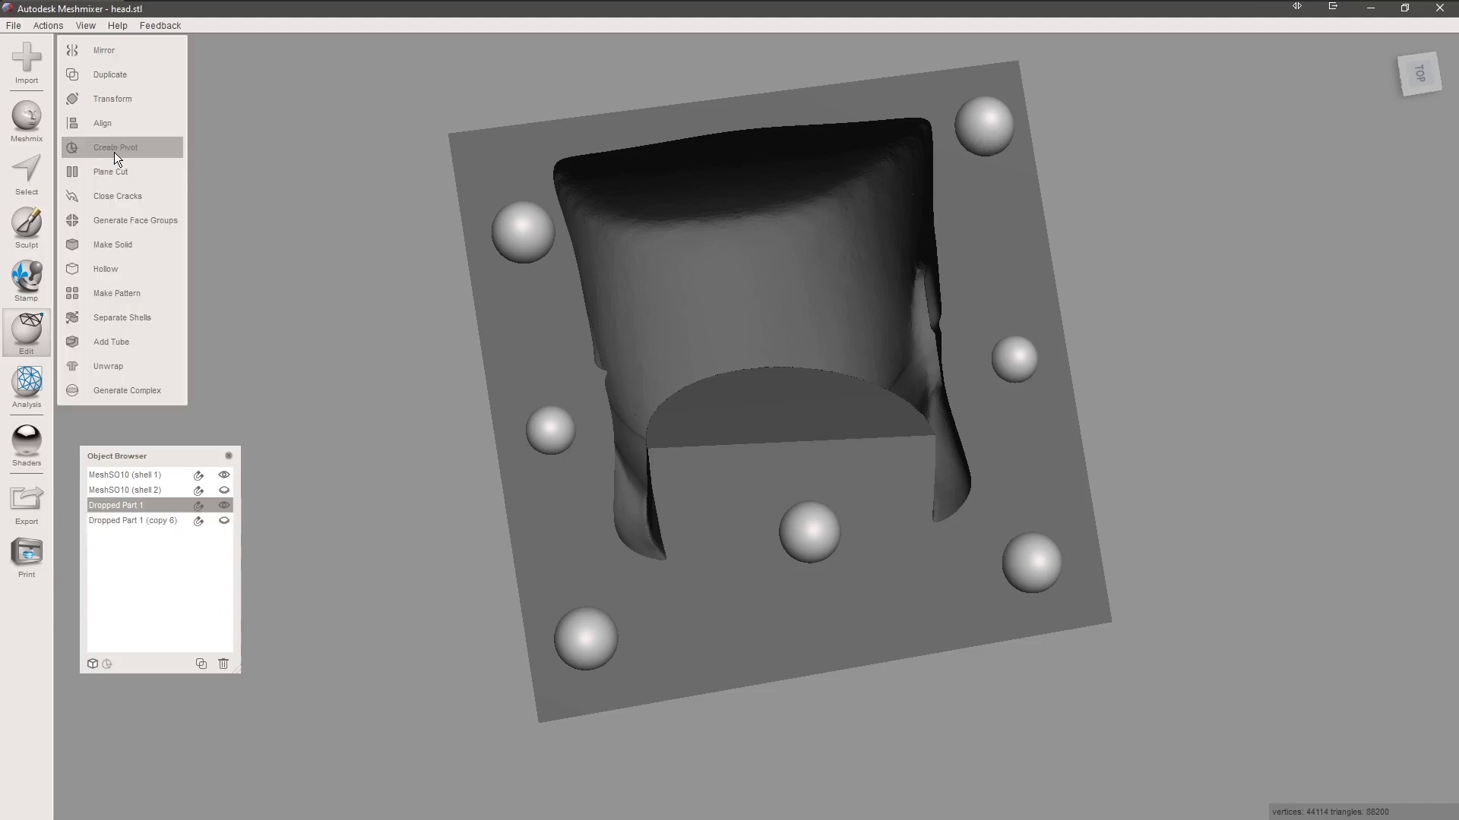
- Show the combined outer spheres again and apply the yellow shader to them
left_click(221, 518)
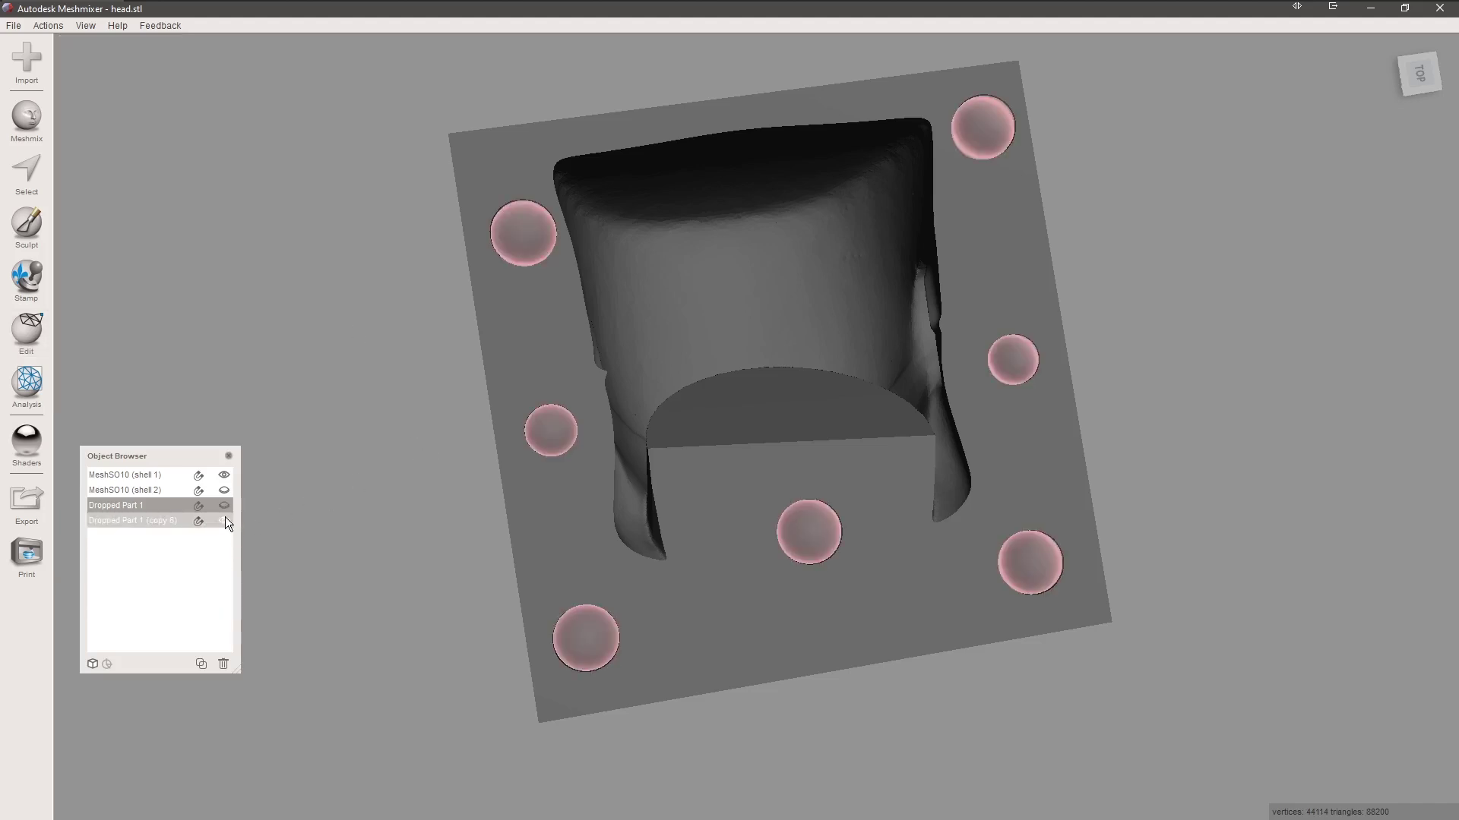
left_click(222, 507)
left_click(222, 519)
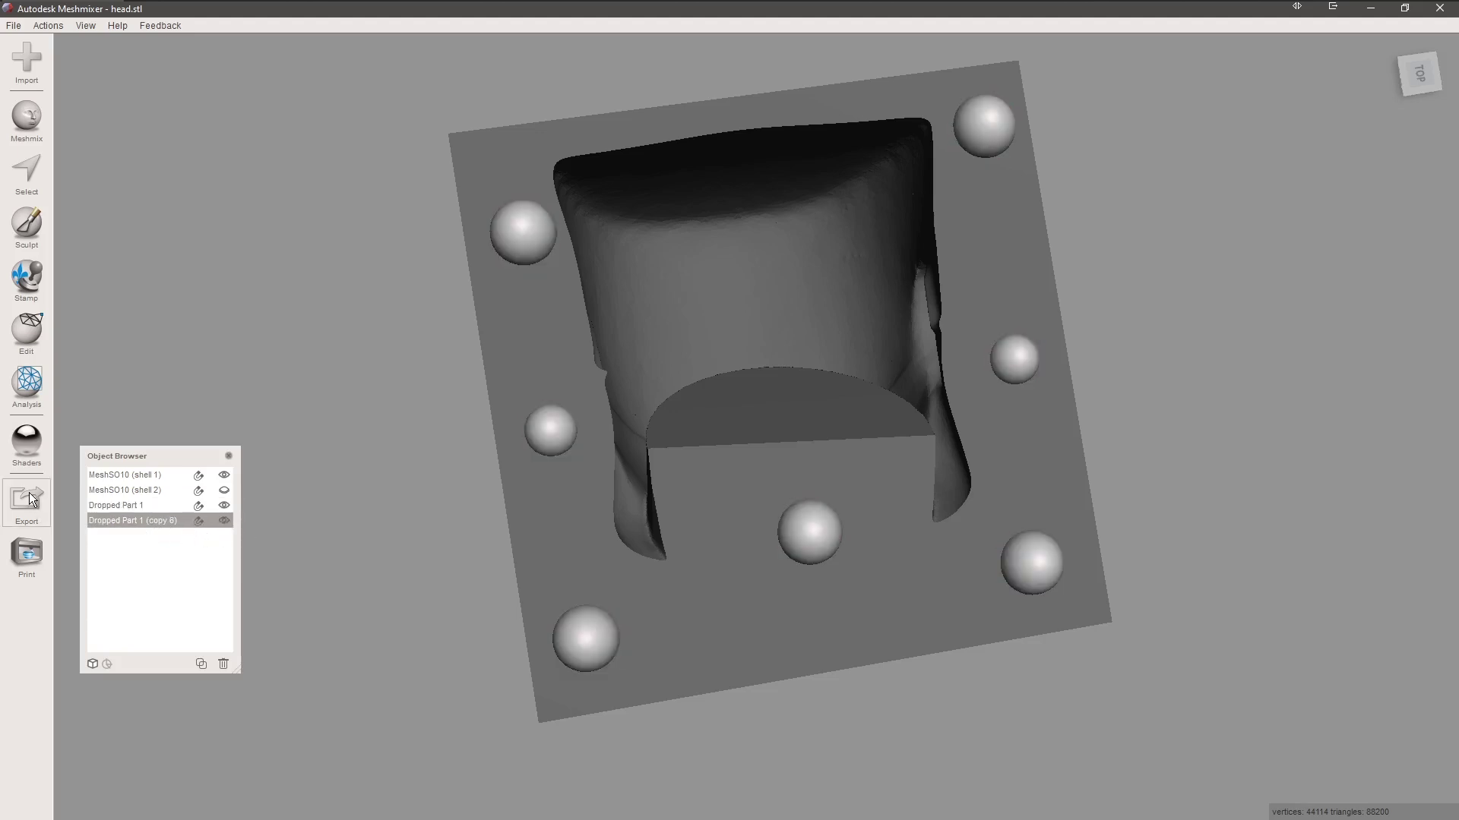
left_click(27, 461)
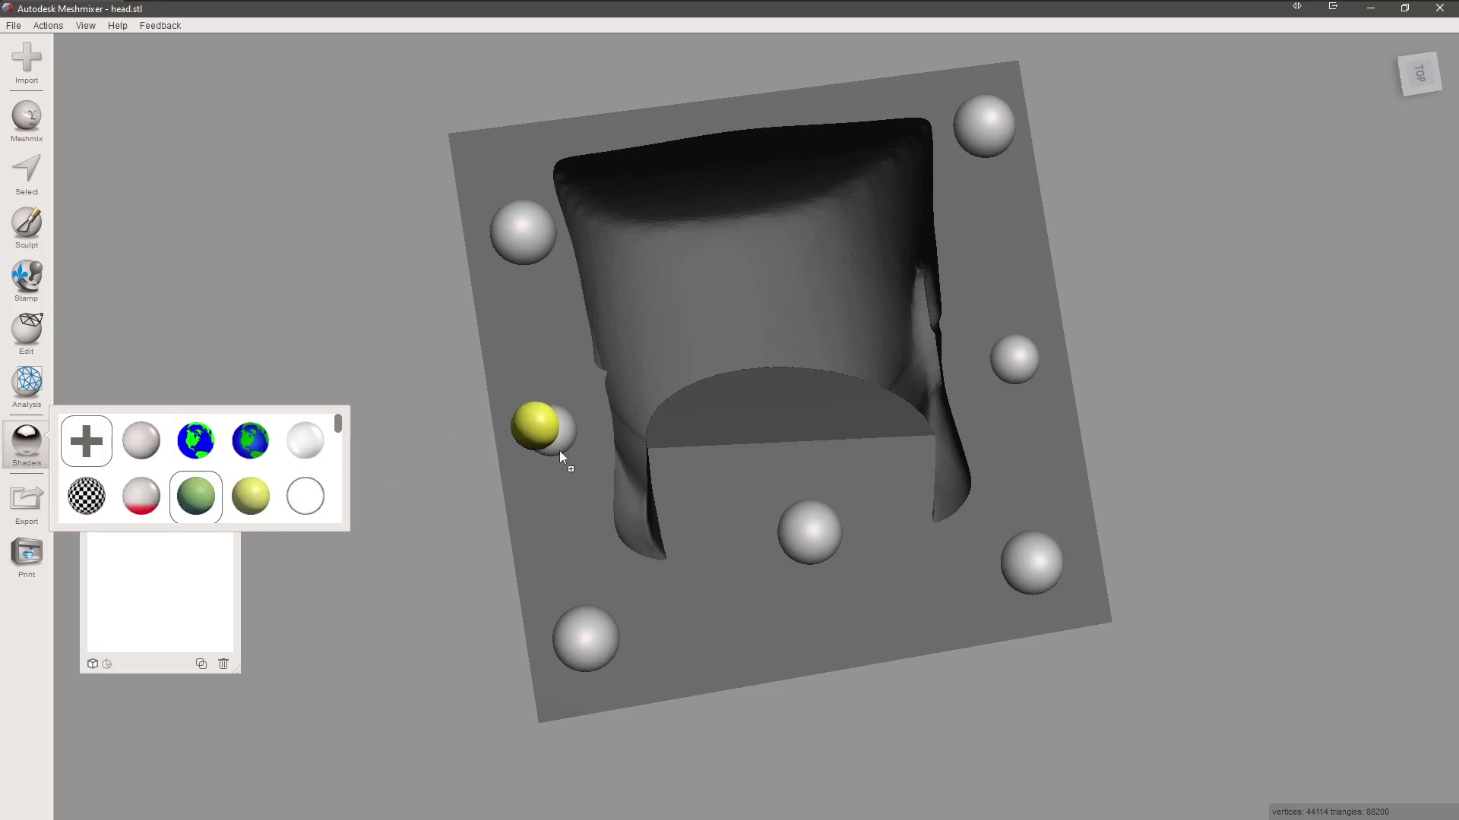
left_click_drag(559, 450, 553, 444)
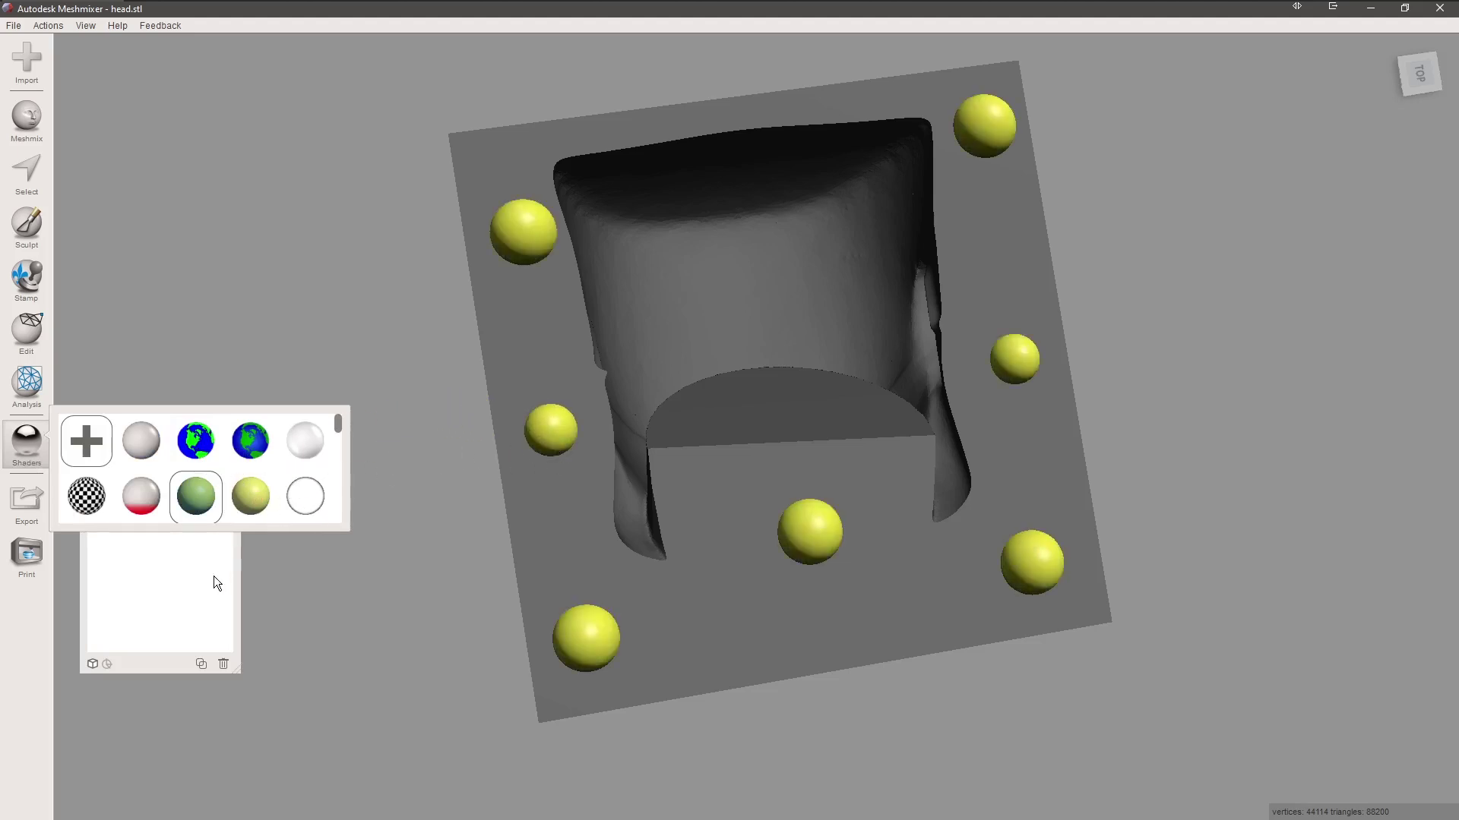
left_click(202, 595)
- Hide the yellow outer spheres and apply the red shader to the combined inner spheres
left_click(224, 521)
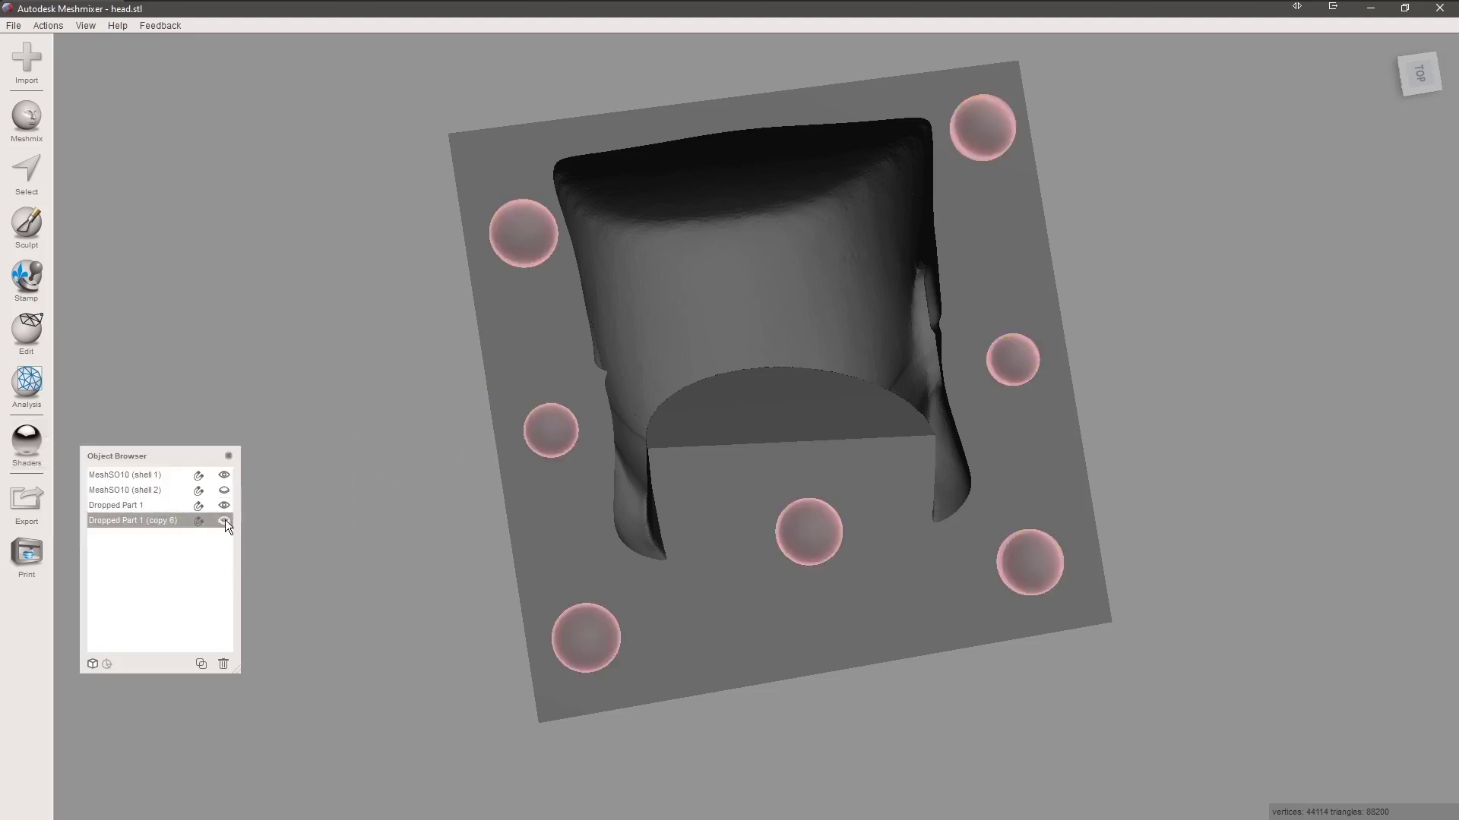
left_click(542, 427)
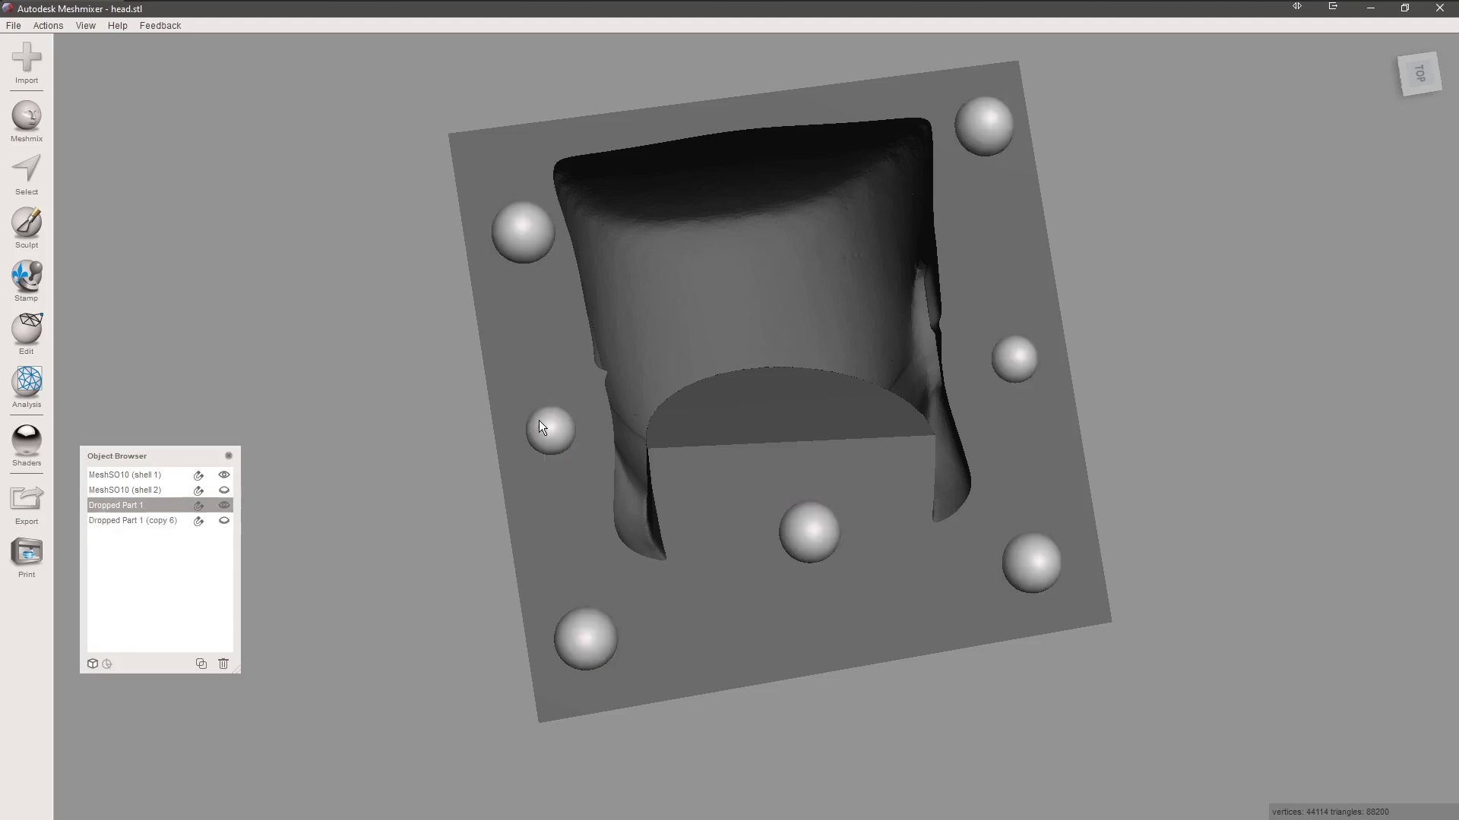
left_click(25, 439)
scroll(259, 469, "down", 3)
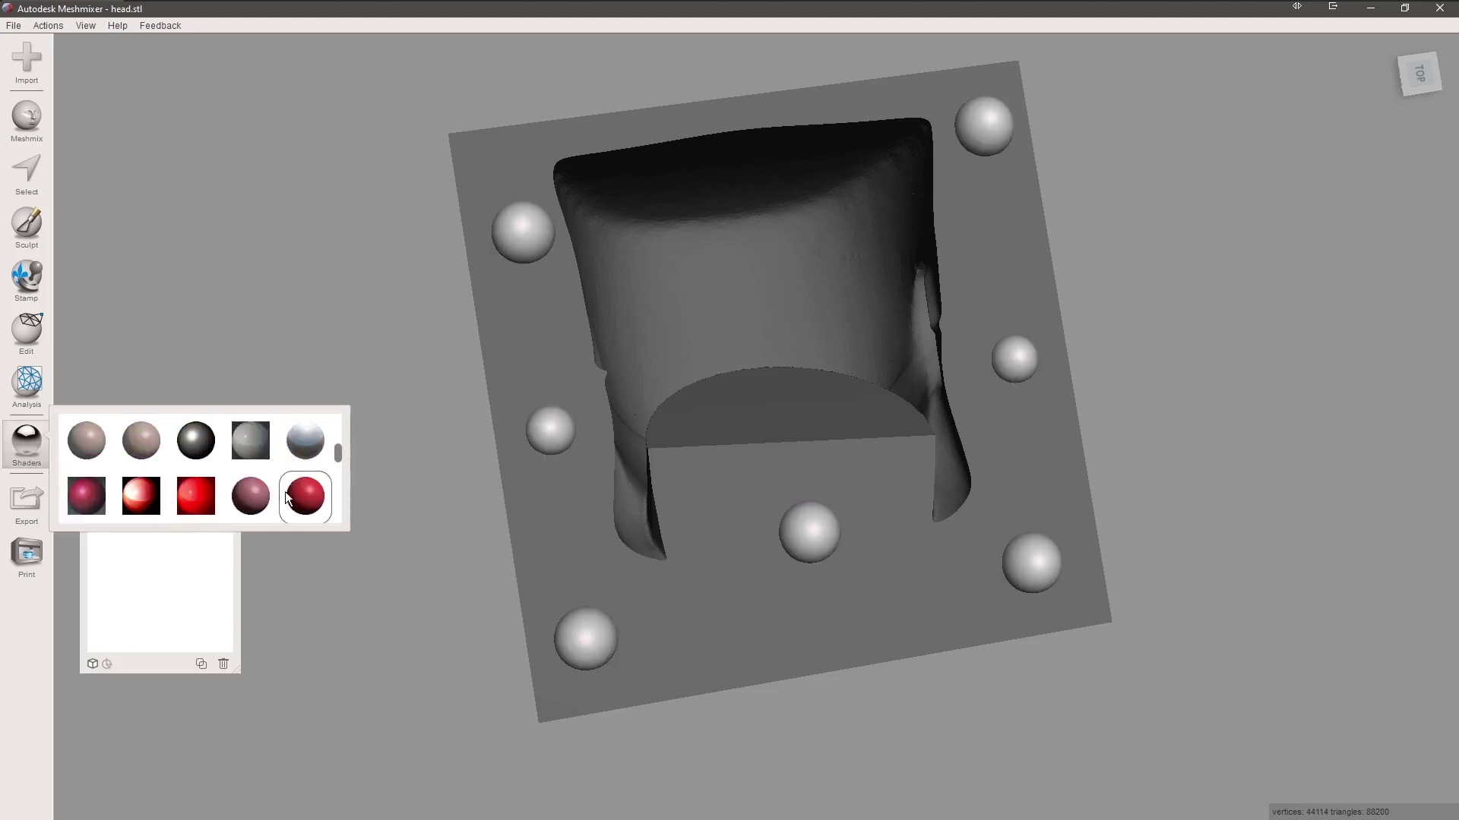
left_click_drag(288, 497, 550, 444)
scroll(426, 457, "down", 2)
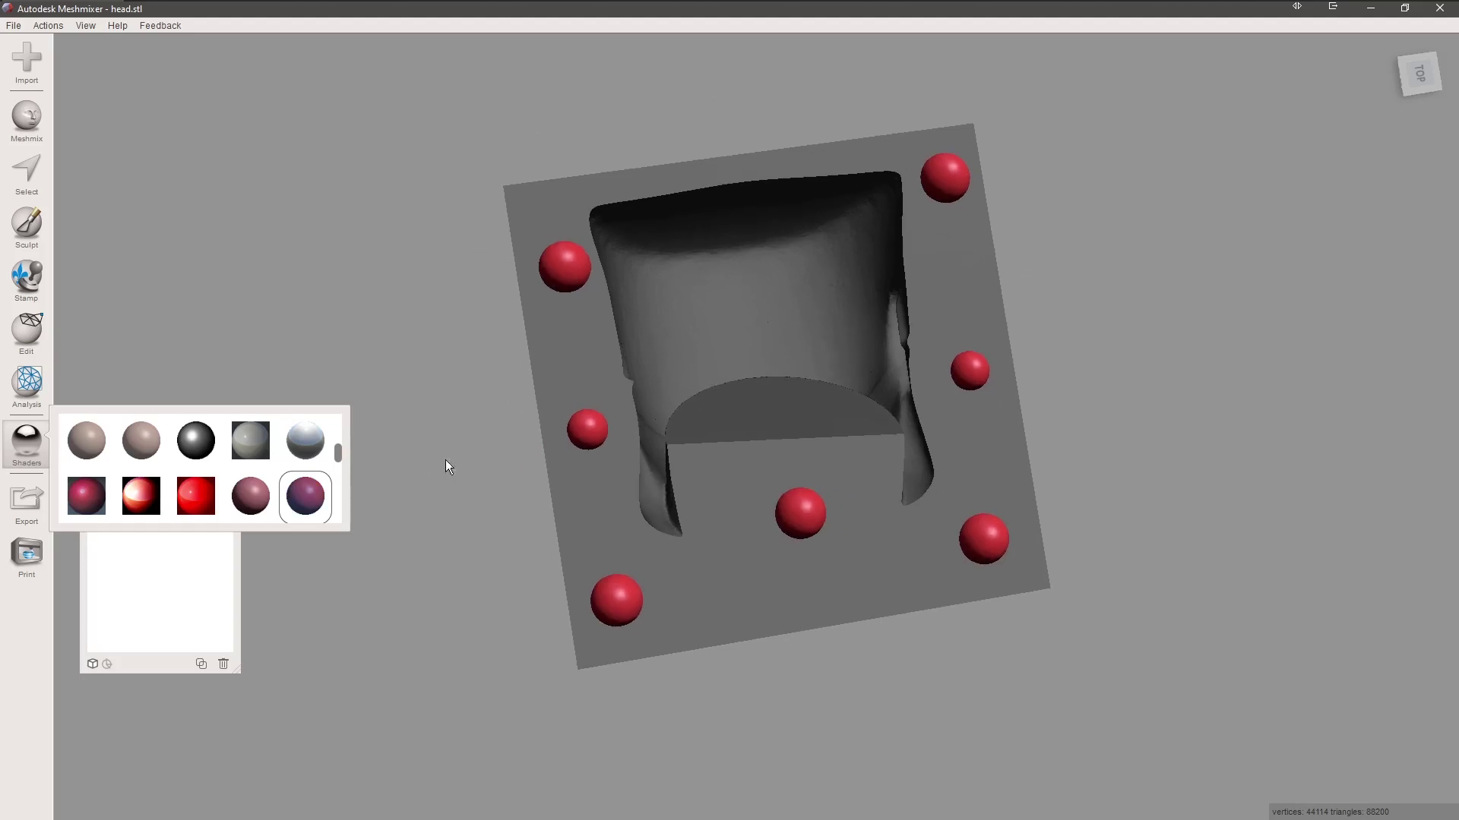
right_click_drag(445, 459, 648, 460)
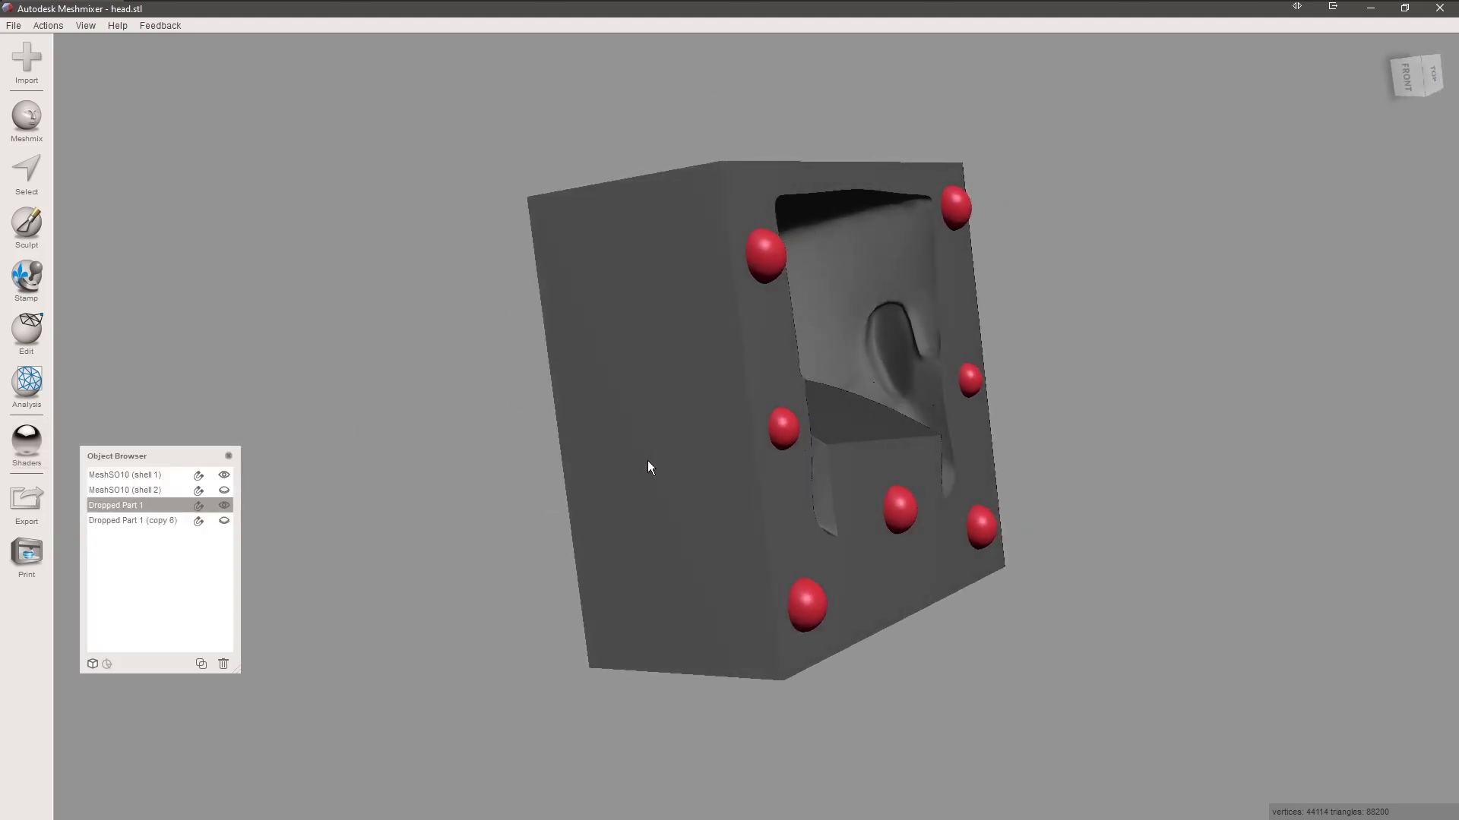
- Boolean-union the back mold half with the combined red spheres using the Precise solution mode
left_click(658, 443)
left_click(781, 433, "shift")
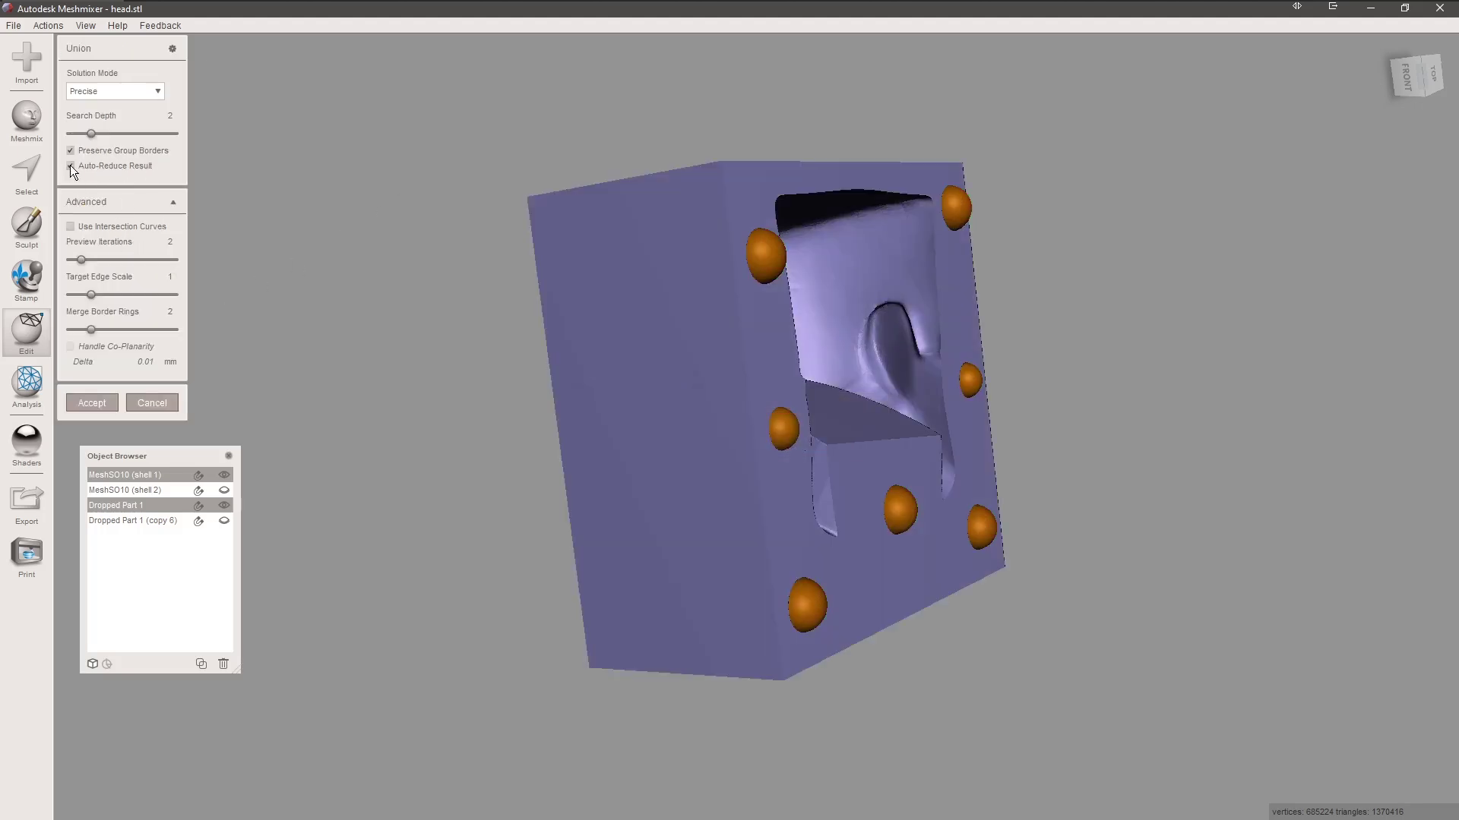
left_click(84, 411)
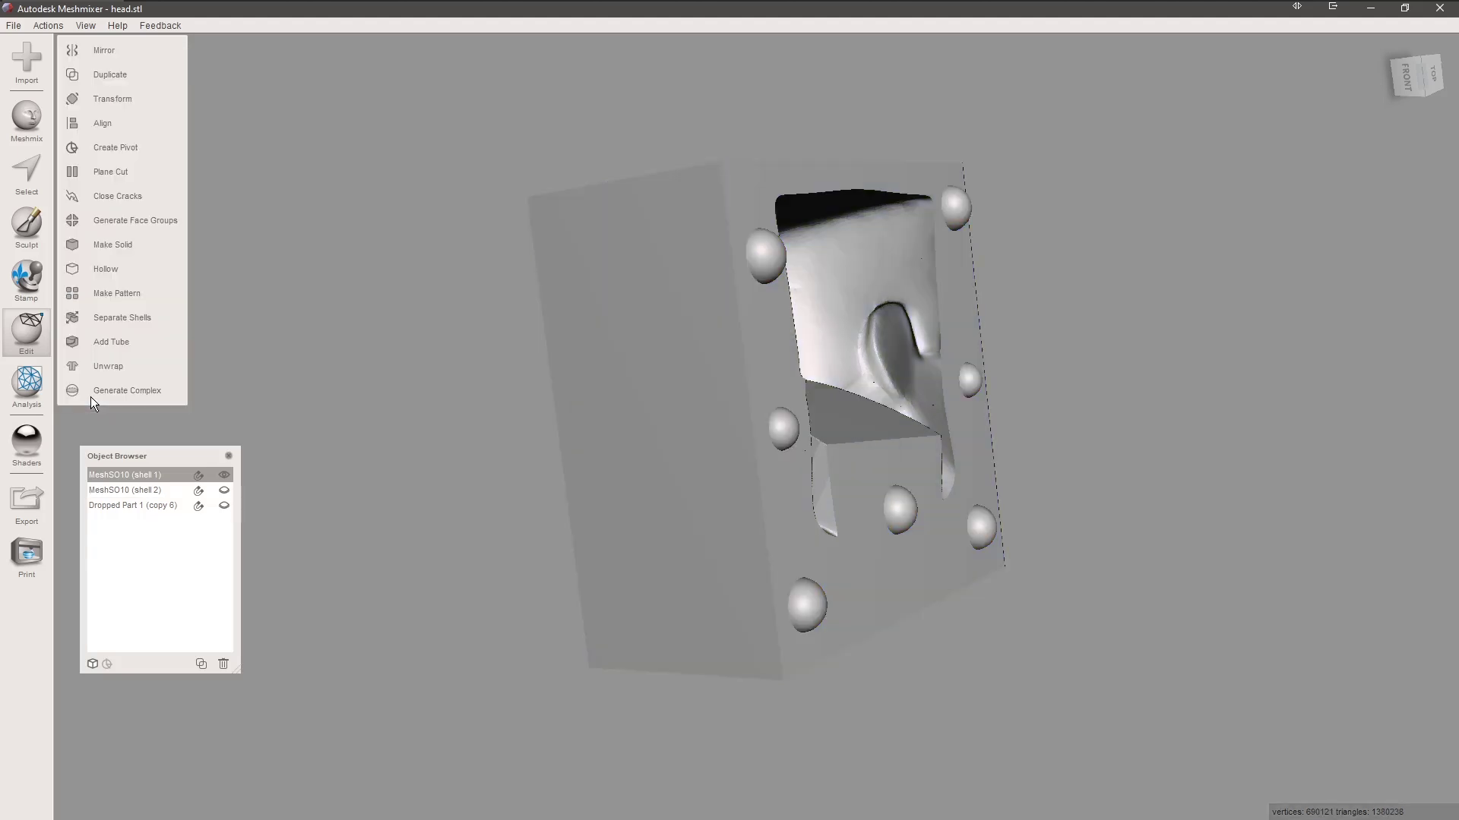
- Hide the back mold half and show the face mold half together with the combined yellow spheres
right_click_drag(758, 412, 732, 361)
left_click(223, 475)
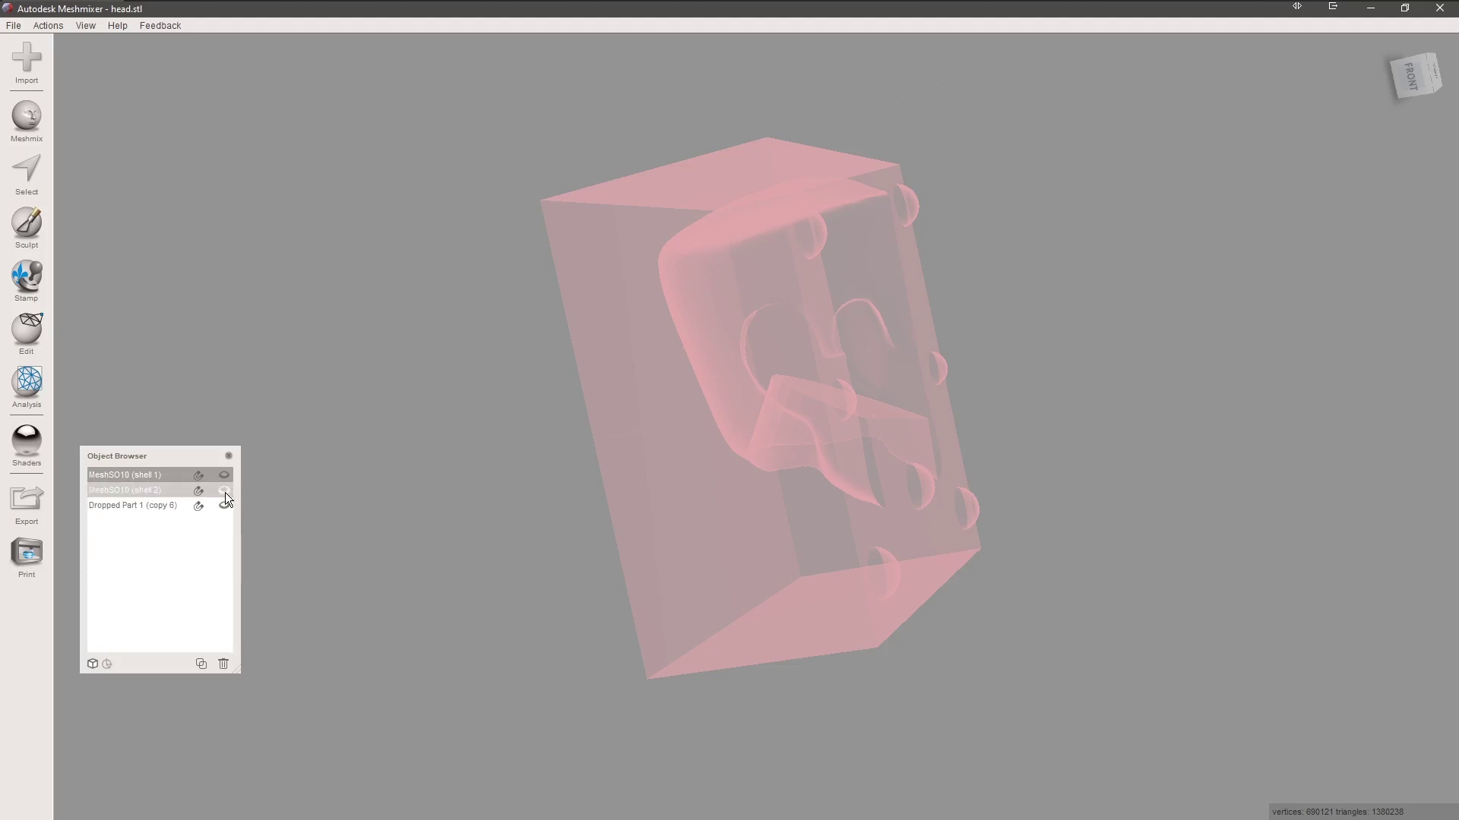
left_click(225, 491)
left_click(225, 504)
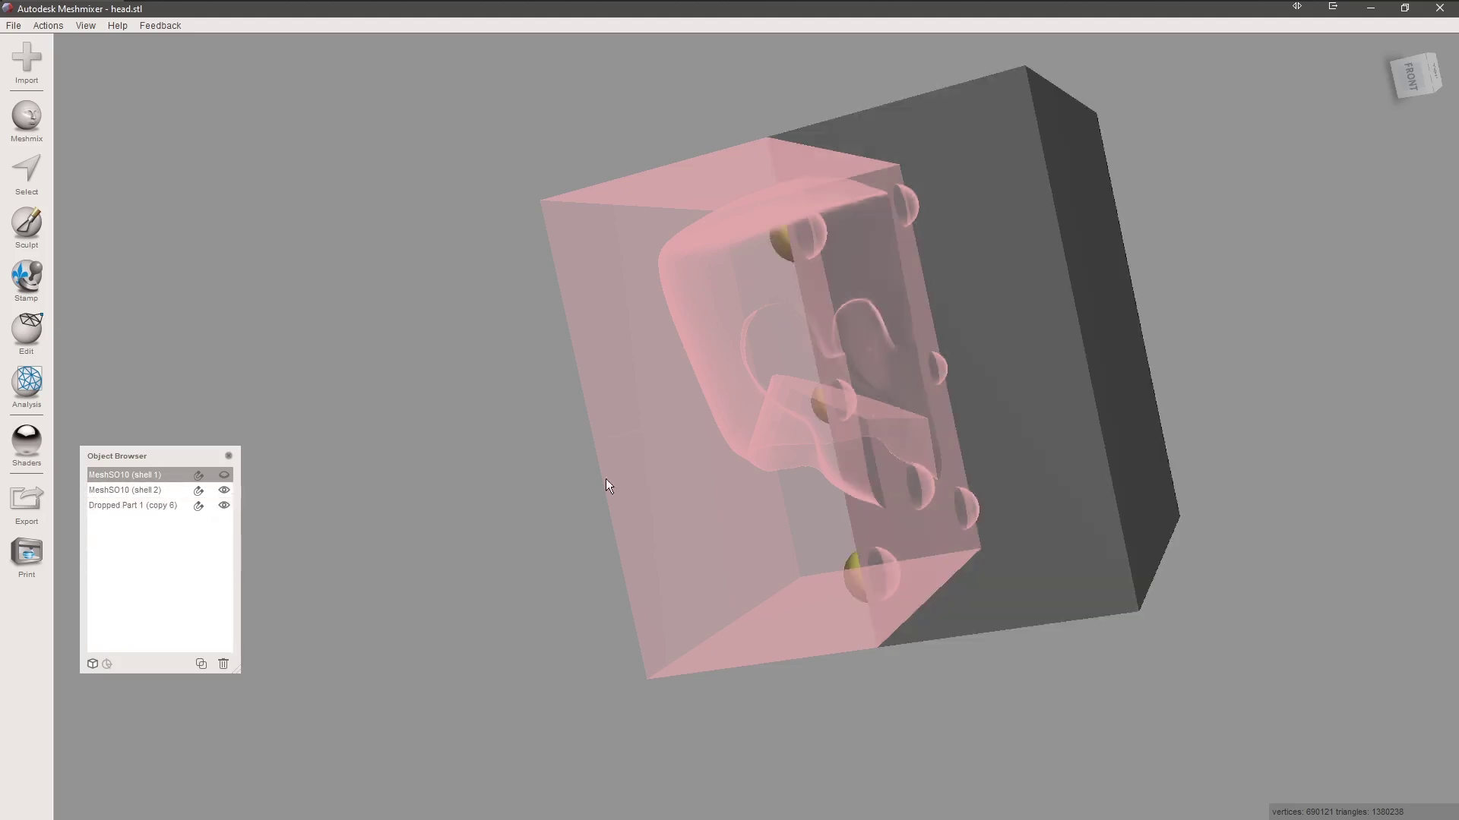
- Subtract the combined yellow spheres from the face mold half with a Precise Boolean Difference and auto-reduce turned off
left_click(948, 439)
right_click_drag(948, 439, 1192, 366)
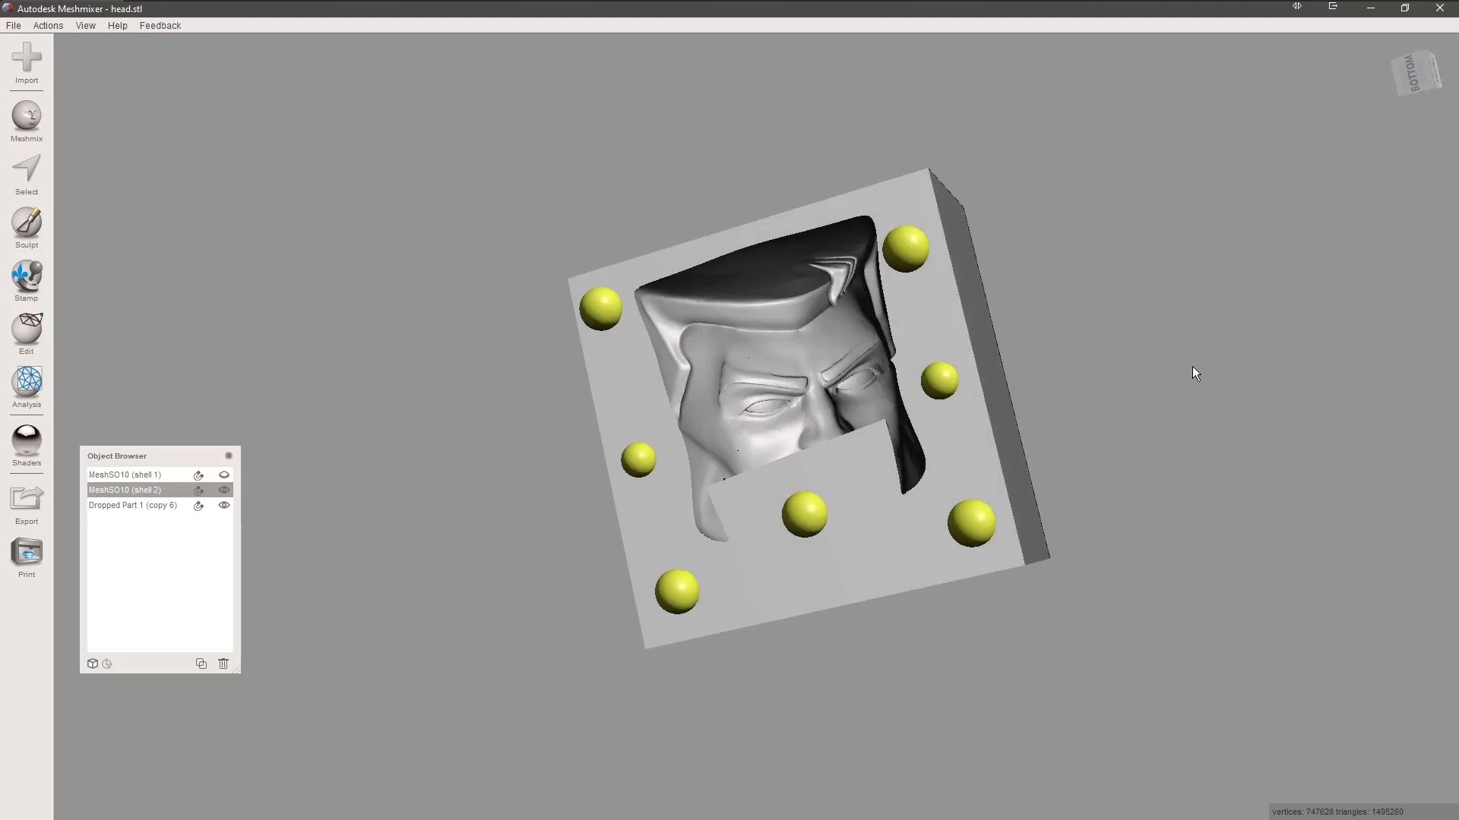
left_click(939, 377, "shift")
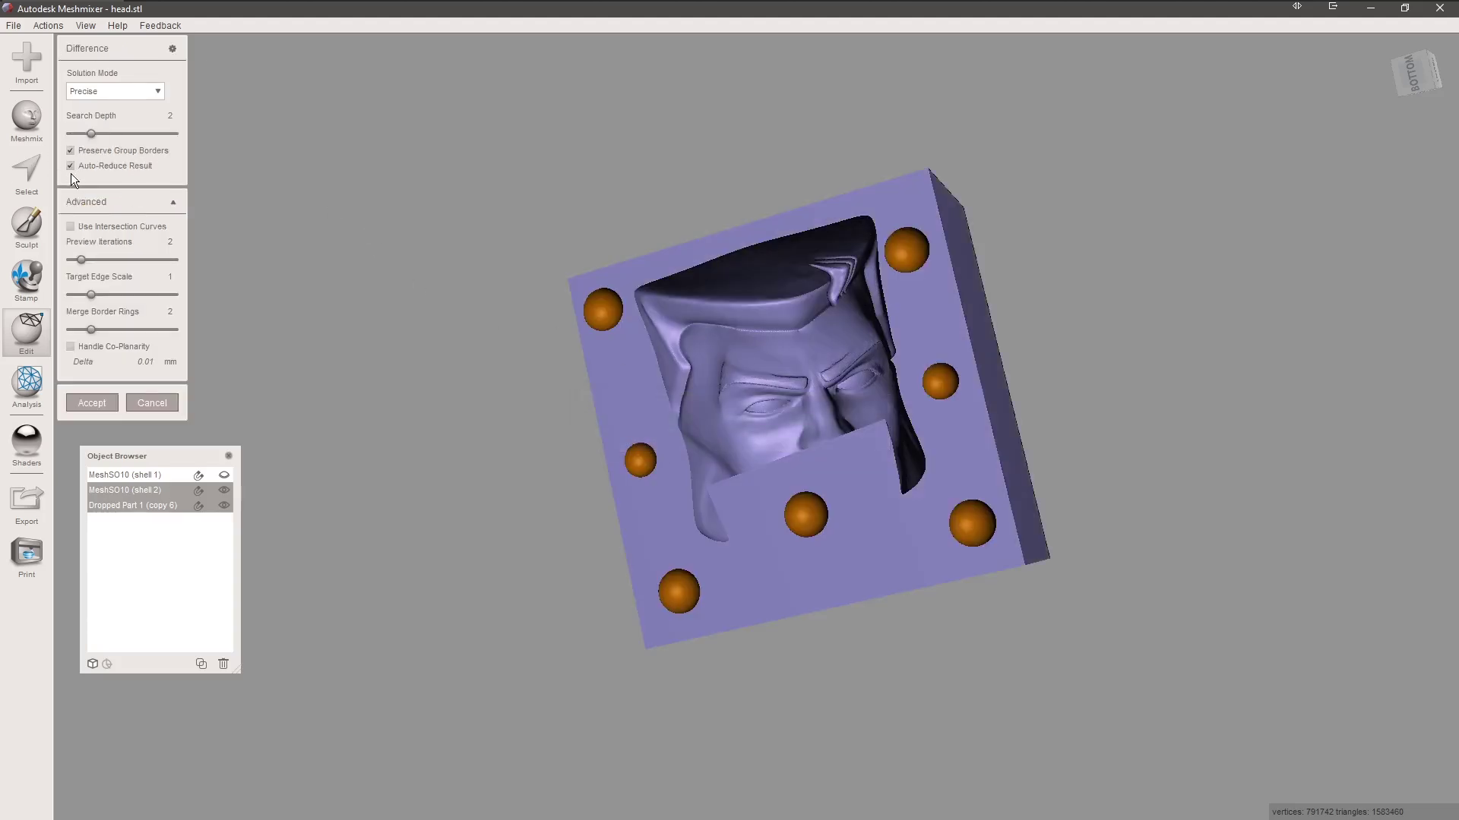
left_click(70, 166)
left_click(92, 403)
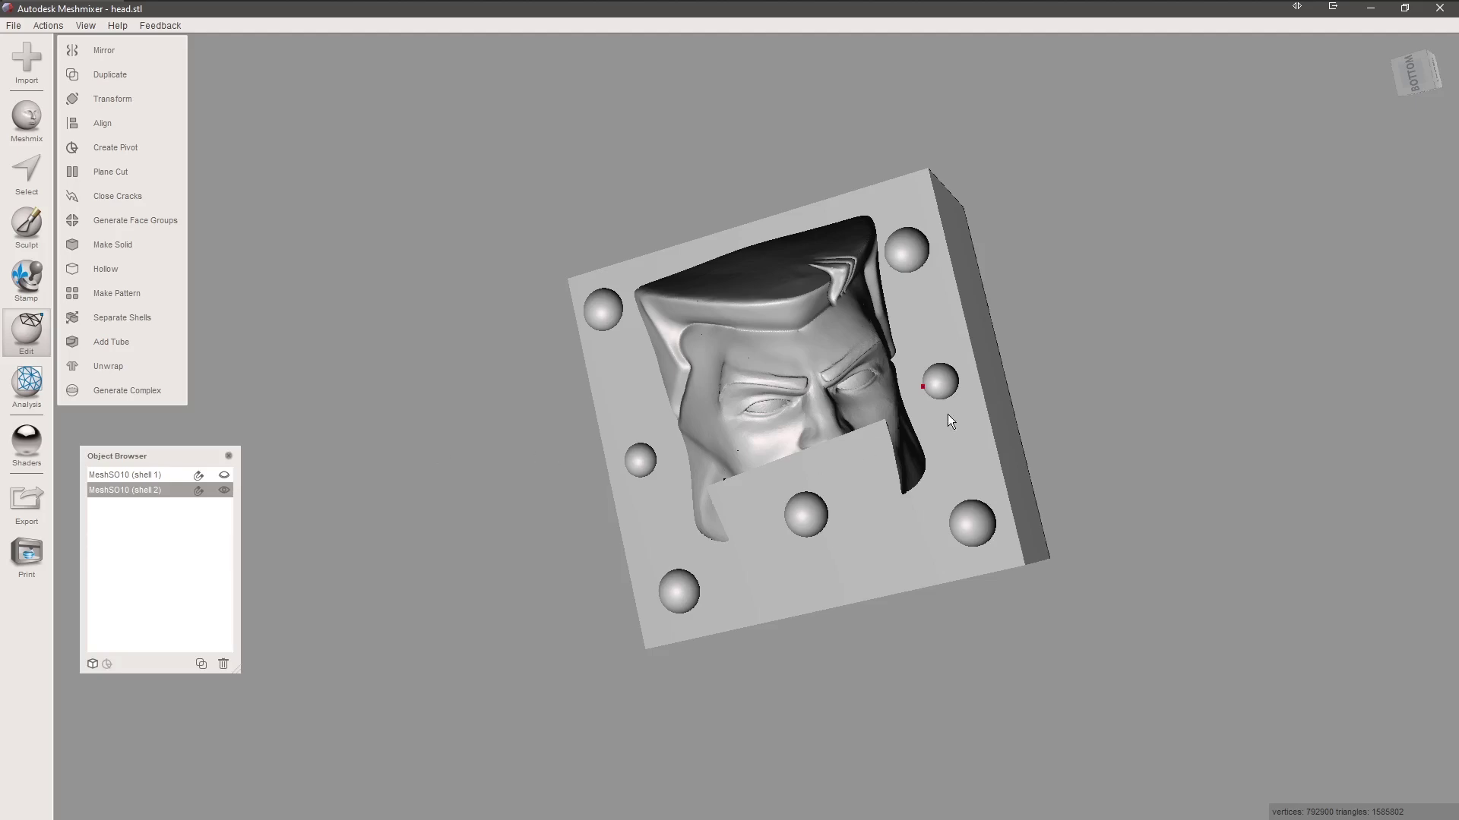
- Inspect the face mold half for mesh defects and auto-repair the defect beside the key socket with Flat Fill
scroll(947, 414, "up", 10)
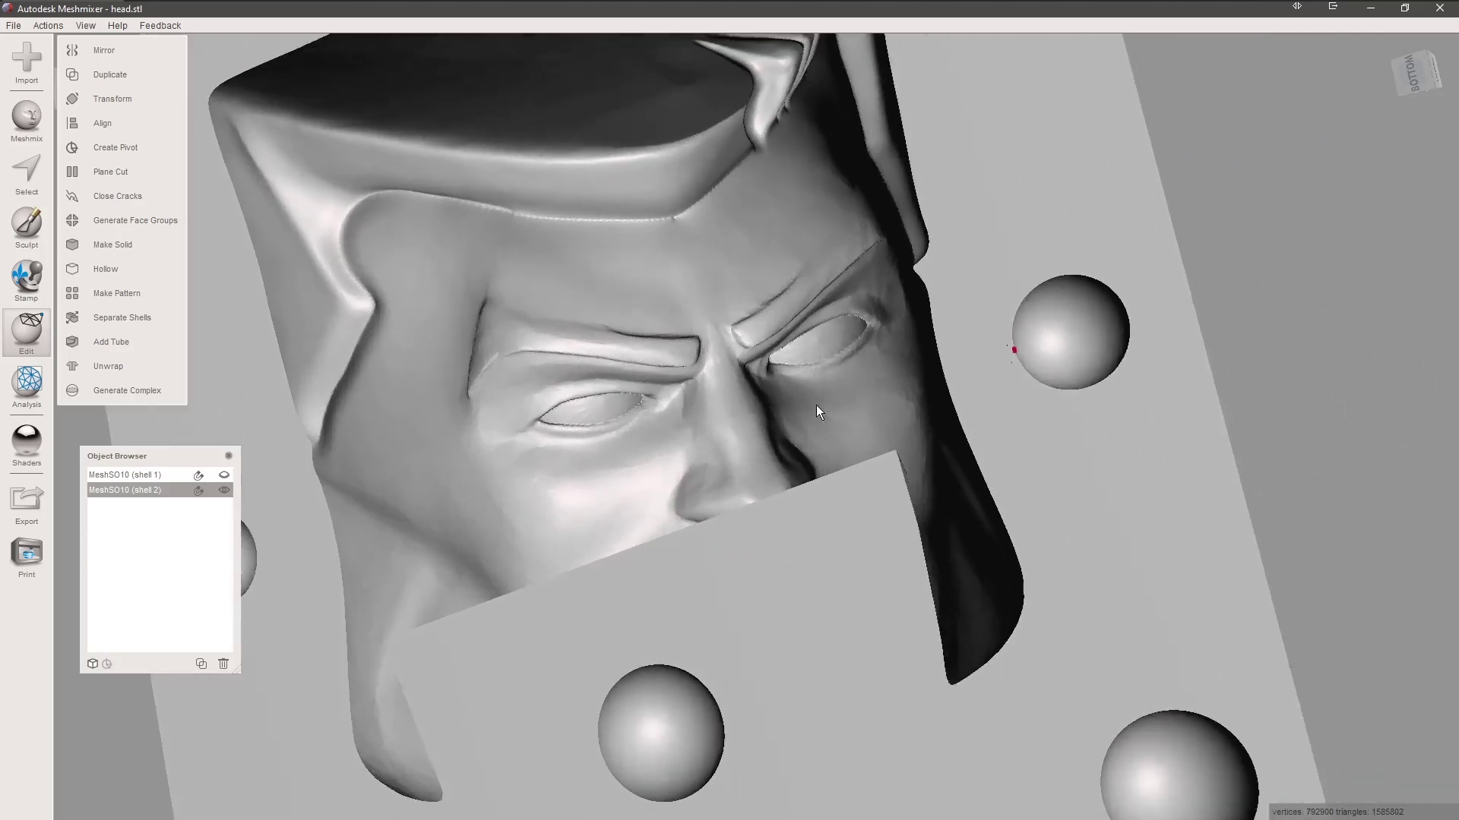
scroll(836, 416, "up", 4)
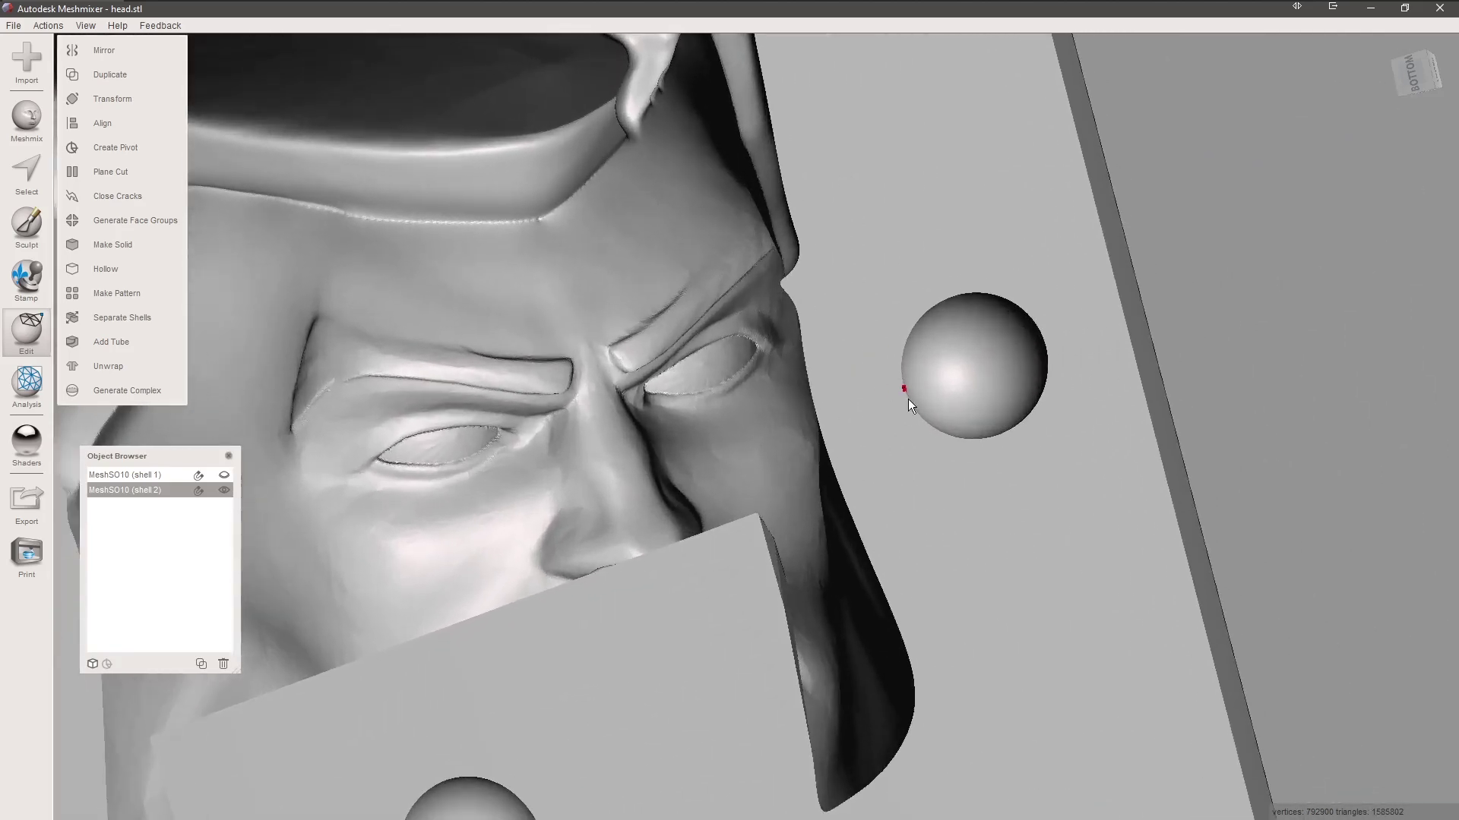
left_click(36, 399)
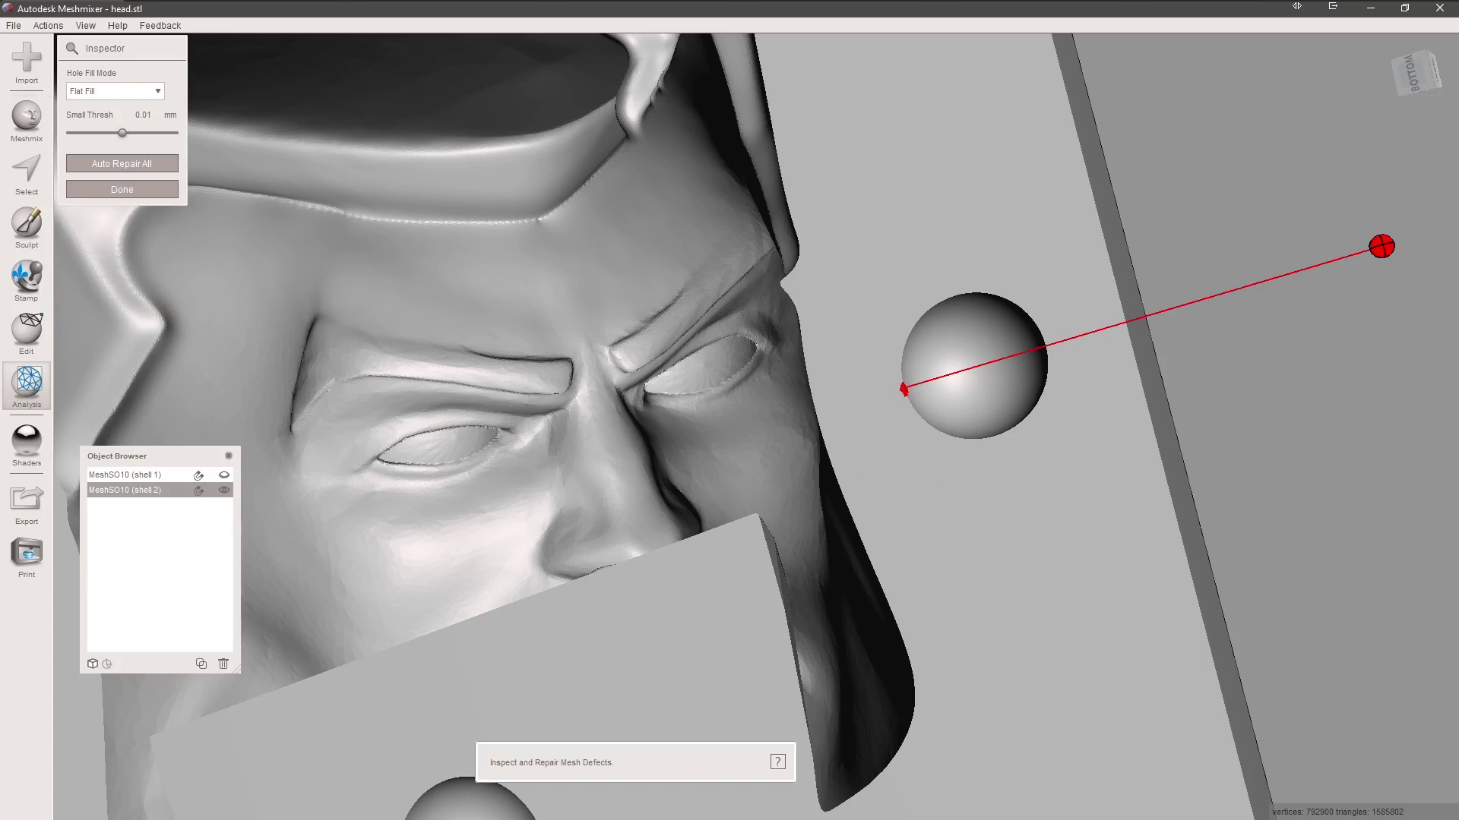
left_click(129, 163)
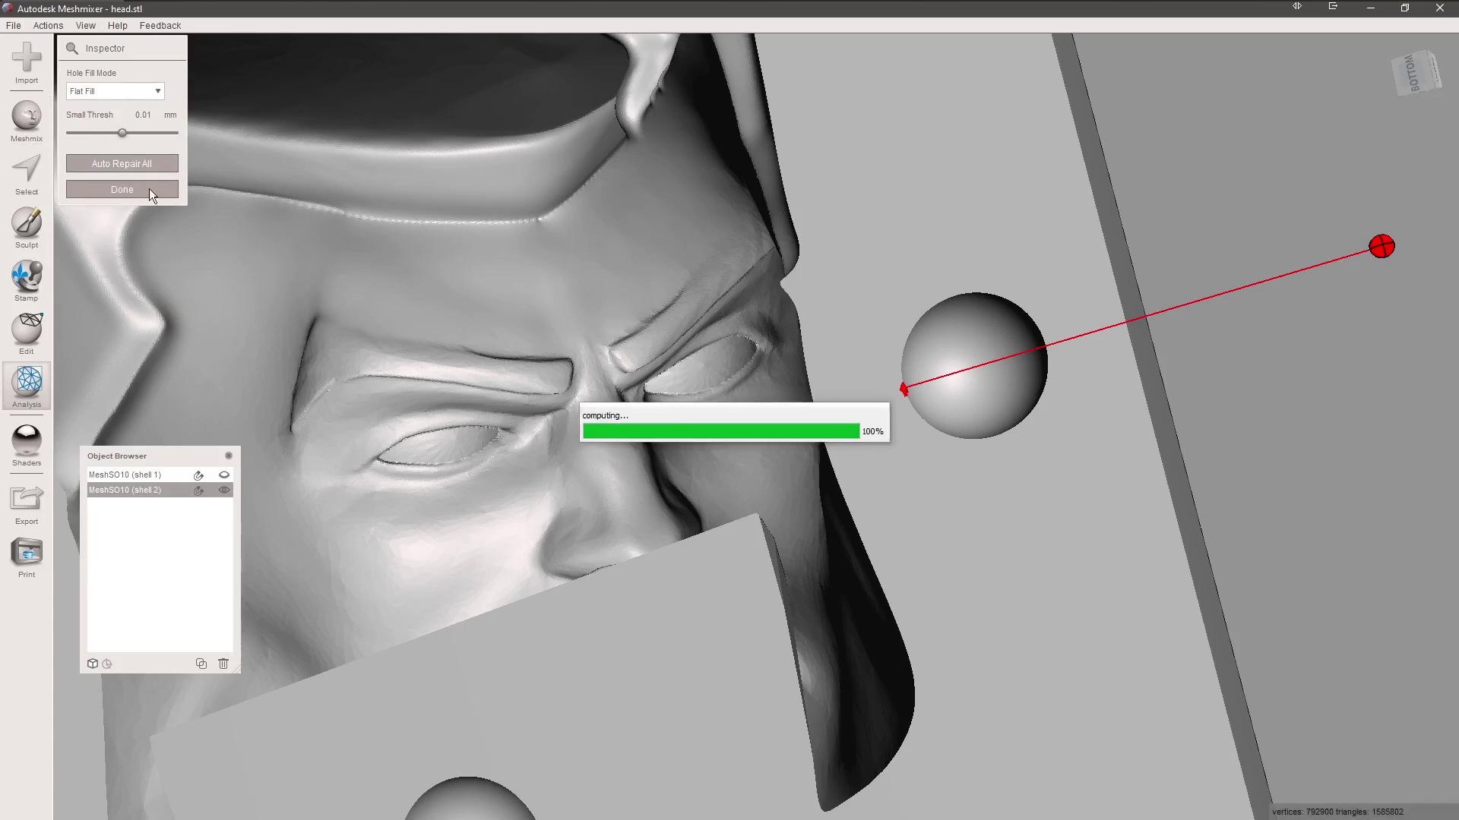
left_click(108, 195)
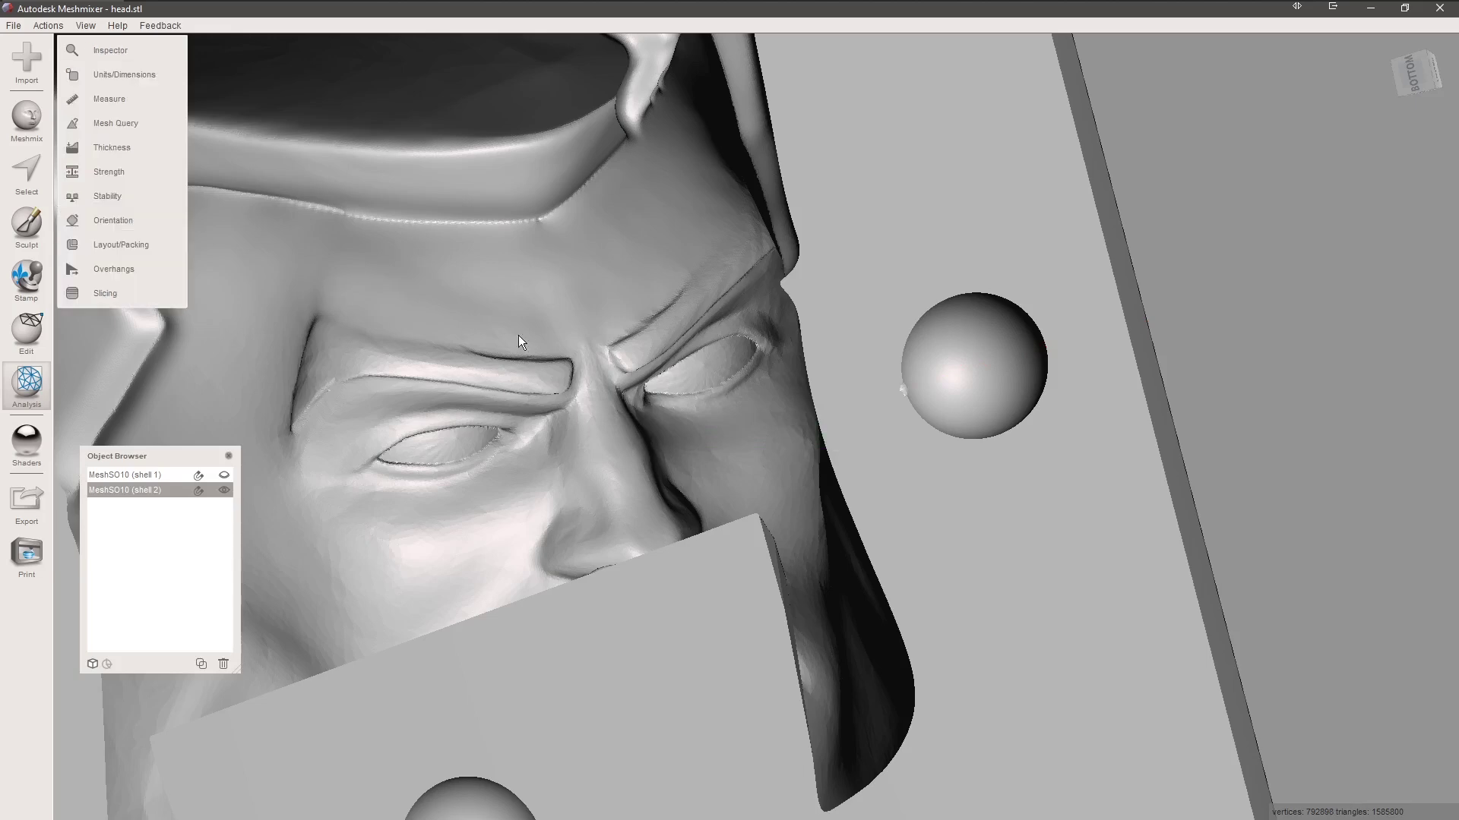
- Show the back mold half again alongside the repaired face half
scroll(713, 376, "down", 10)
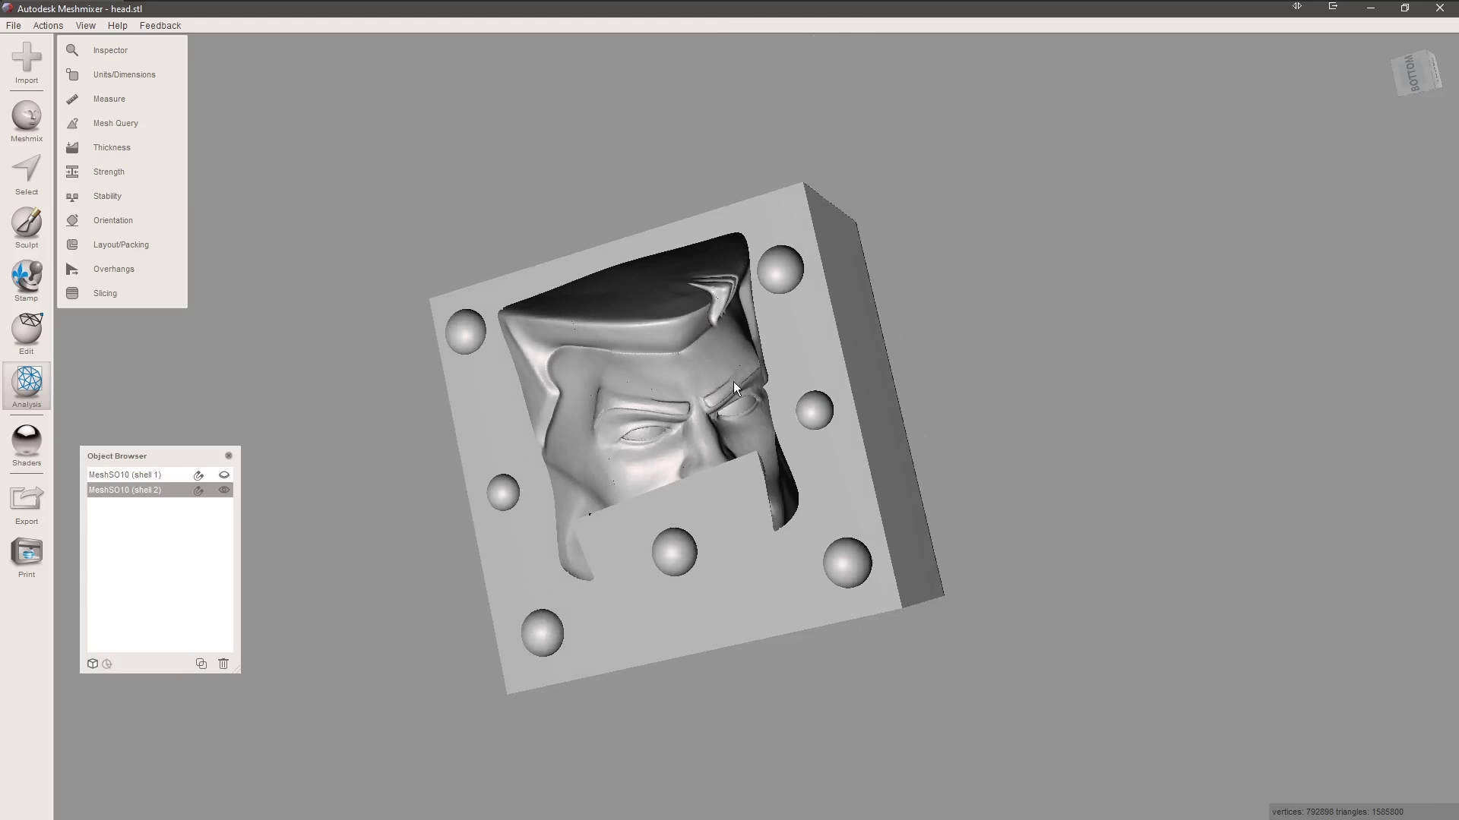
mouse_move(733, 382)
right_mouse_down()
mouse_move(709, 412)
mouse_move(709, 501)
mouse_move(768, 423)
mouse_move(611, 448)
mouse_move(632, 417)
mouse_move(583, 431)
mouse_move(768, 420)
right_mouse_up()
left_click(225, 475)
- Apply the transparent shader to both mold halves and check the cavity and keys inside each one
left_click(768, 412)
left_click(47, 462)
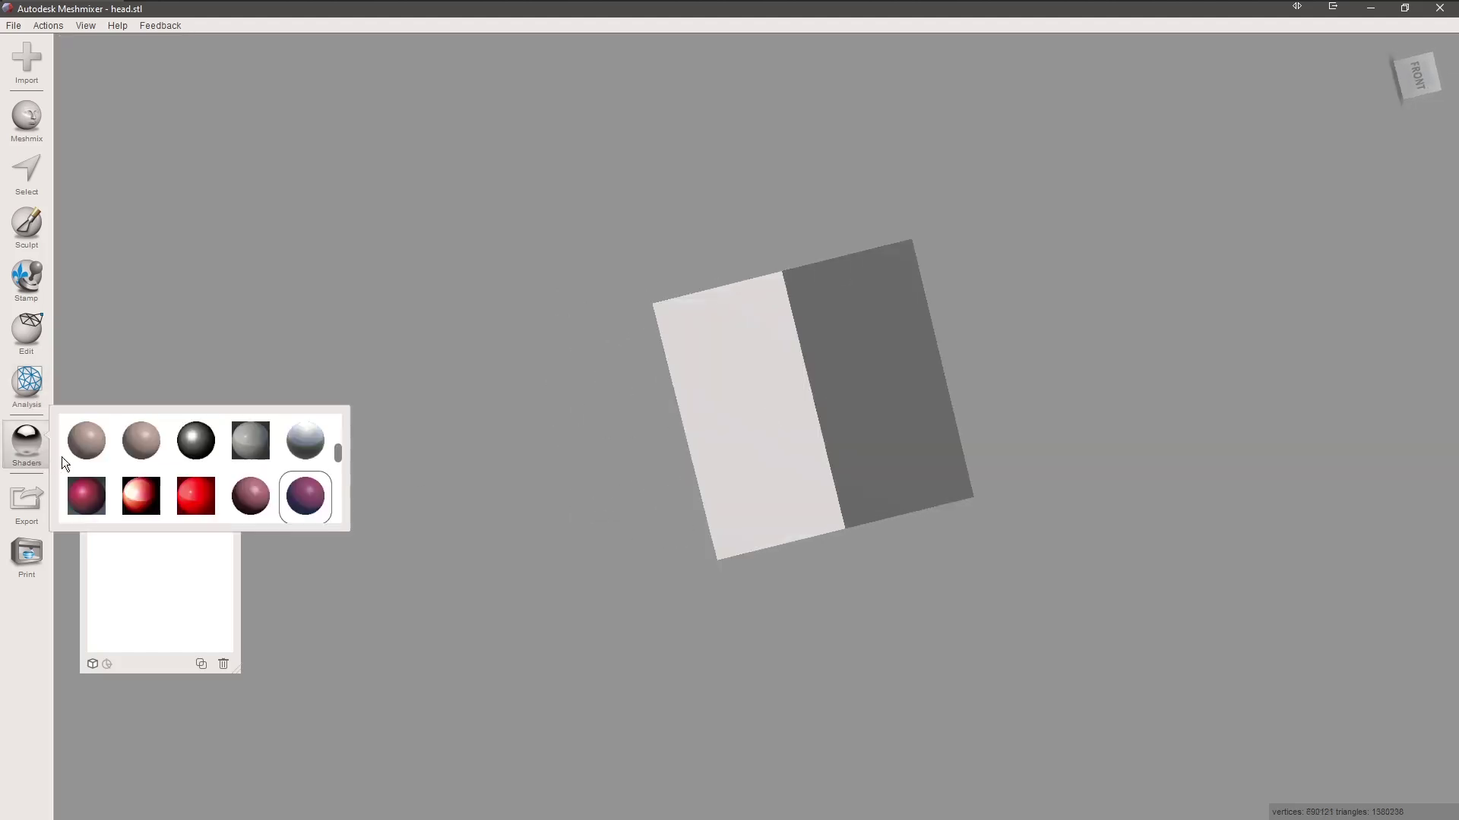
scroll(289, 459, "up", 3)
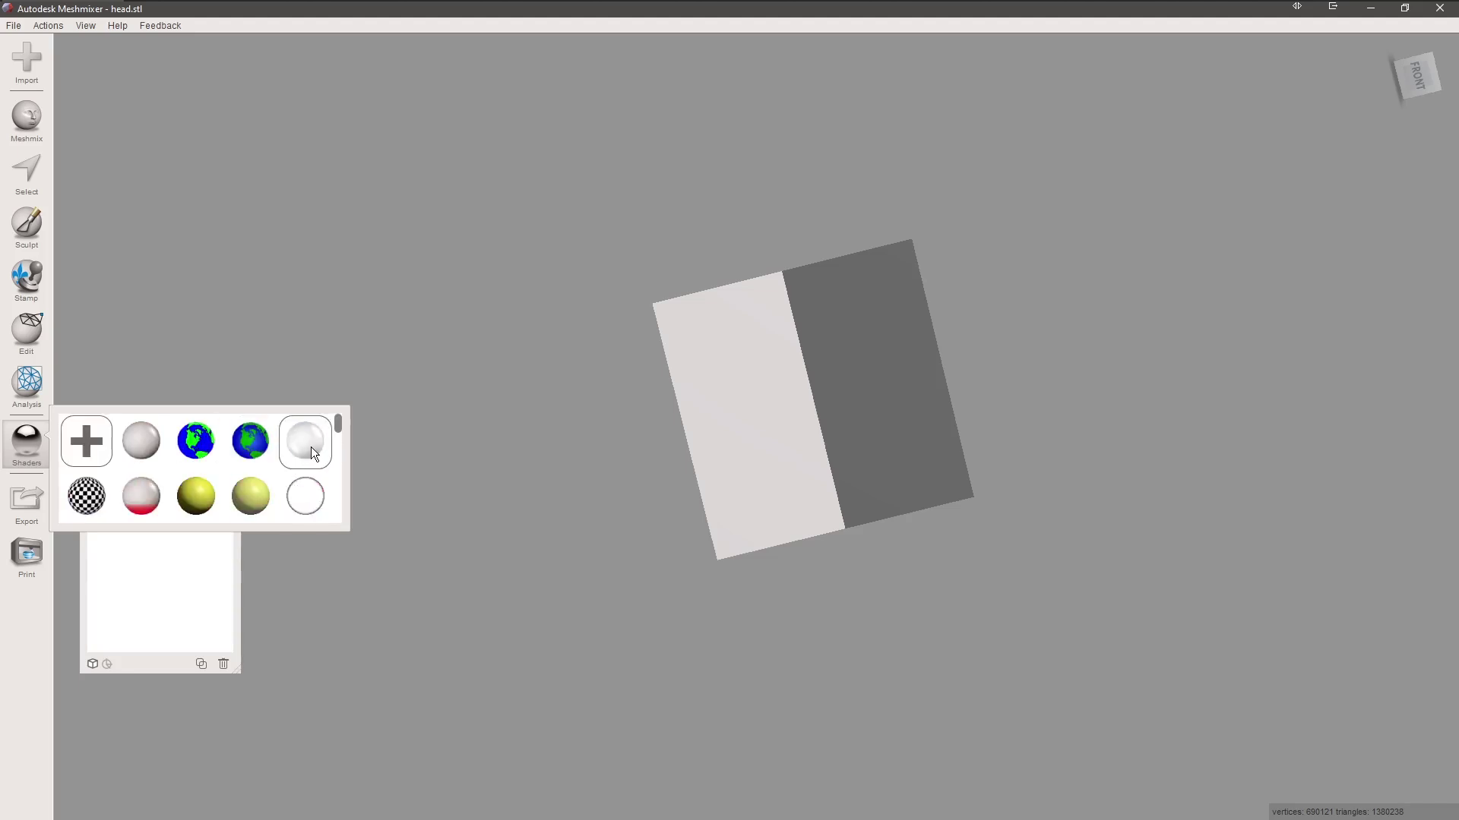
left_click_drag(311, 446, 883, 397)
right_click_drag(817, 394, 348, 450)
left_click(611, 400)
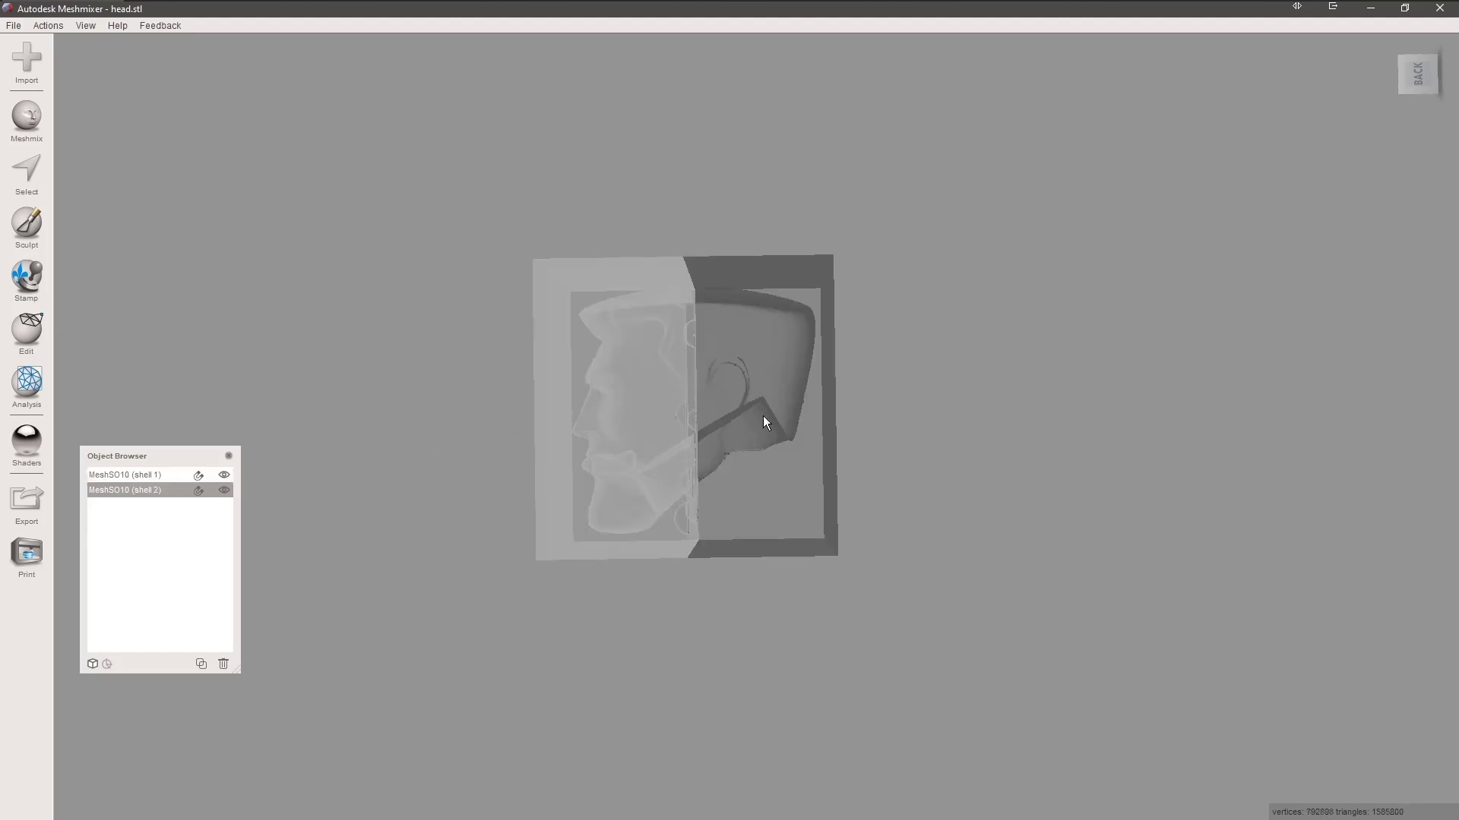
left_click(762, 415)
left_click(613, 395)
left_click(761, 411)
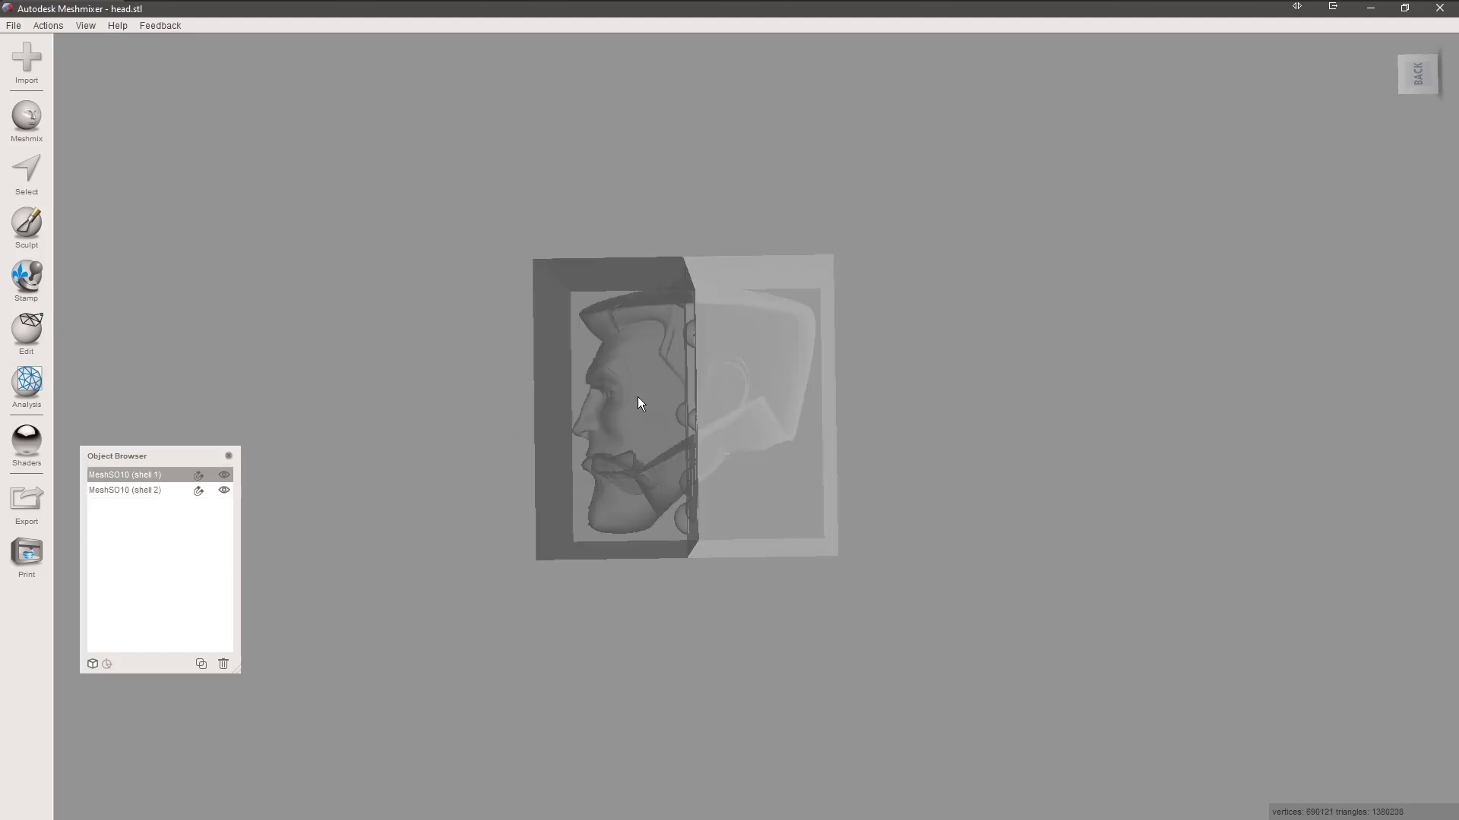
- Restore the opaque default shader on both mold halves
left_click(41, 449)
left_click_drag(304, 440, 606, 465)
left_click_drag(164, 458, 752, 469)
- Transform the face mold half, moving it 13.958 mm along Y away from the back half and rotating it 90° about Z
right_click_drag(582, 436, 646, 436)
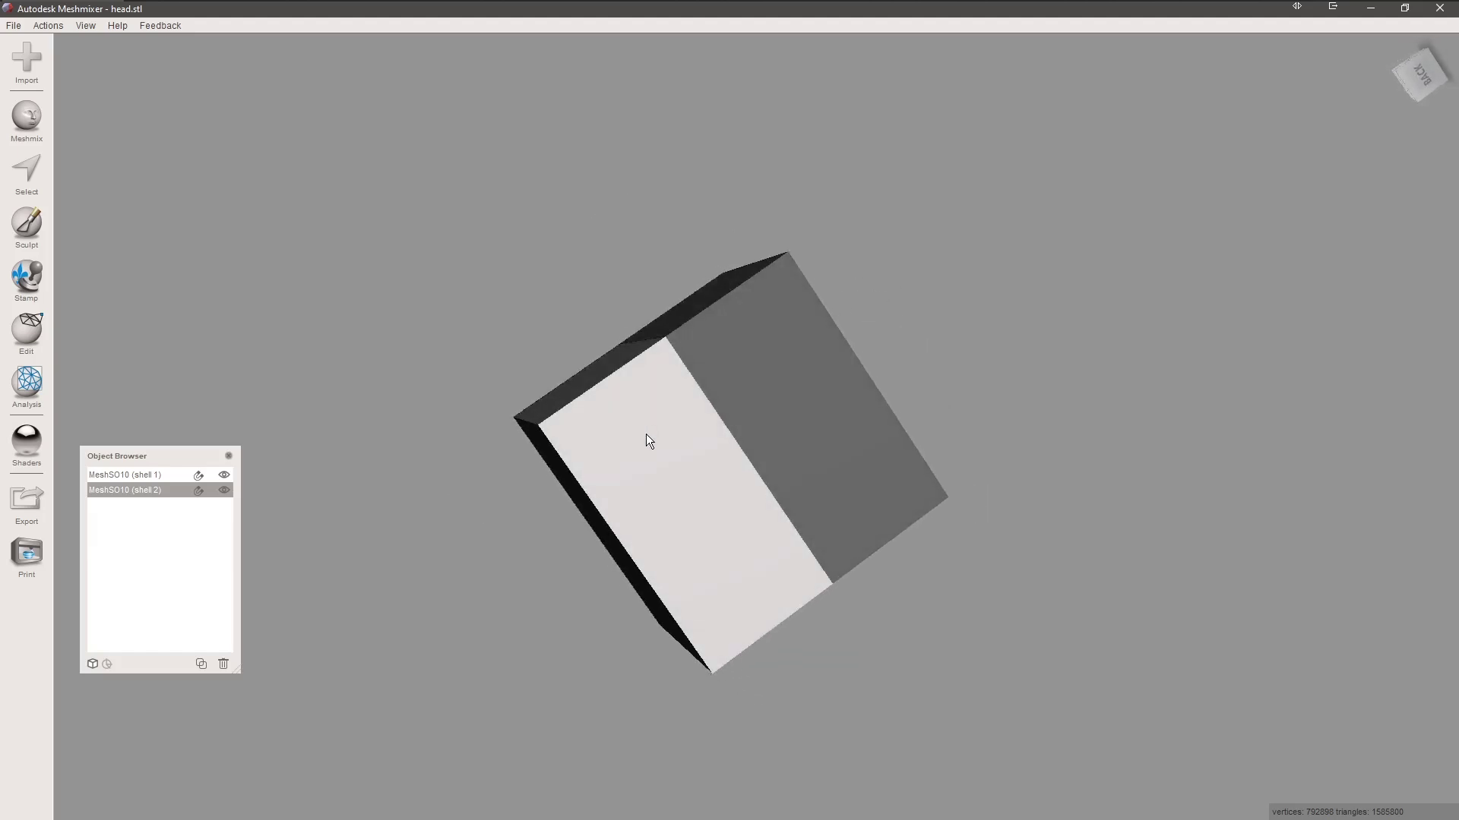
left_click(35, 331)
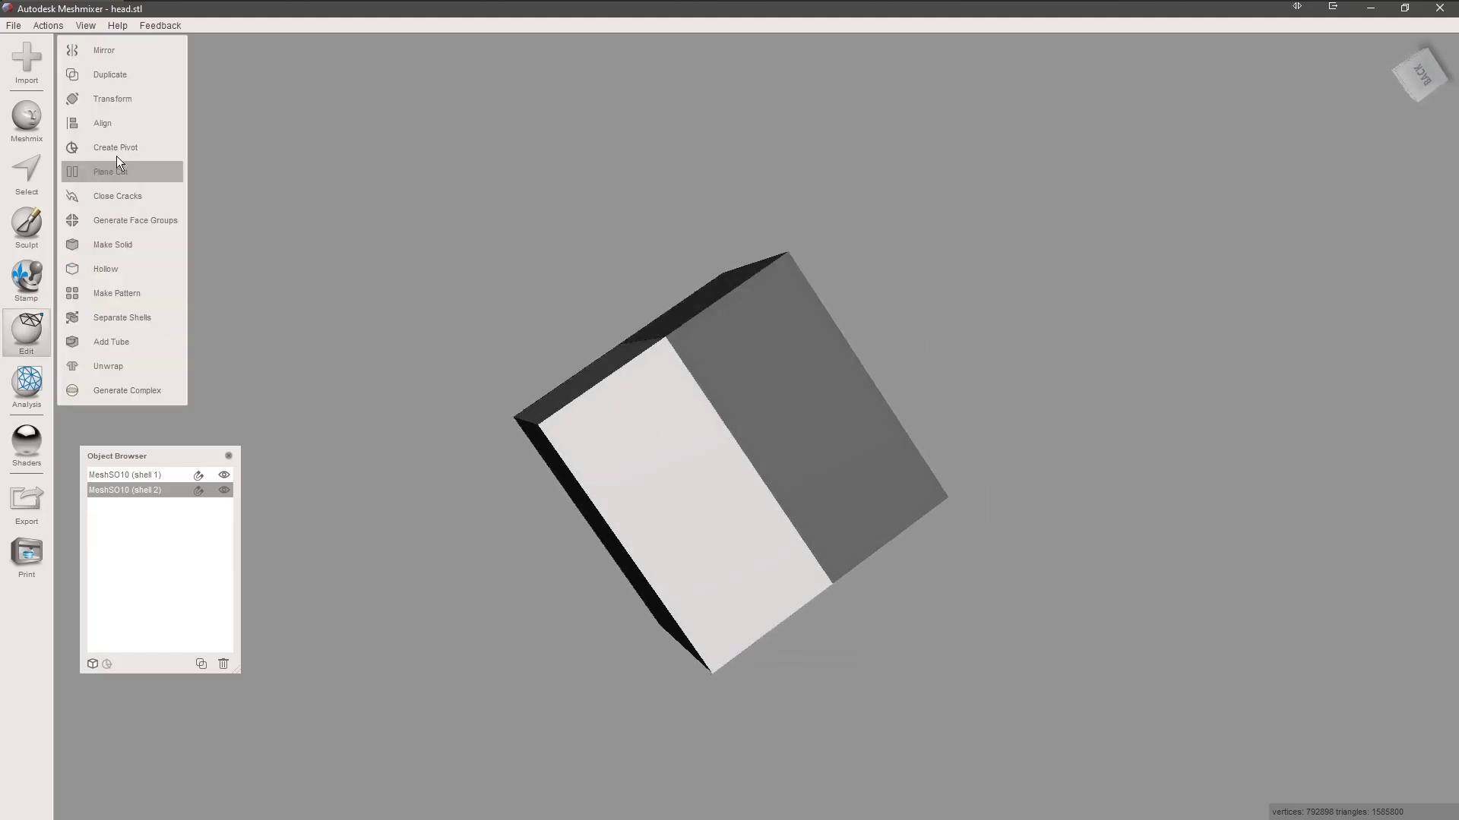
left_click(127, 108)
left_click_drag(623, 520, 517, 567)
right_click_drag(776, 477, 859, 683)
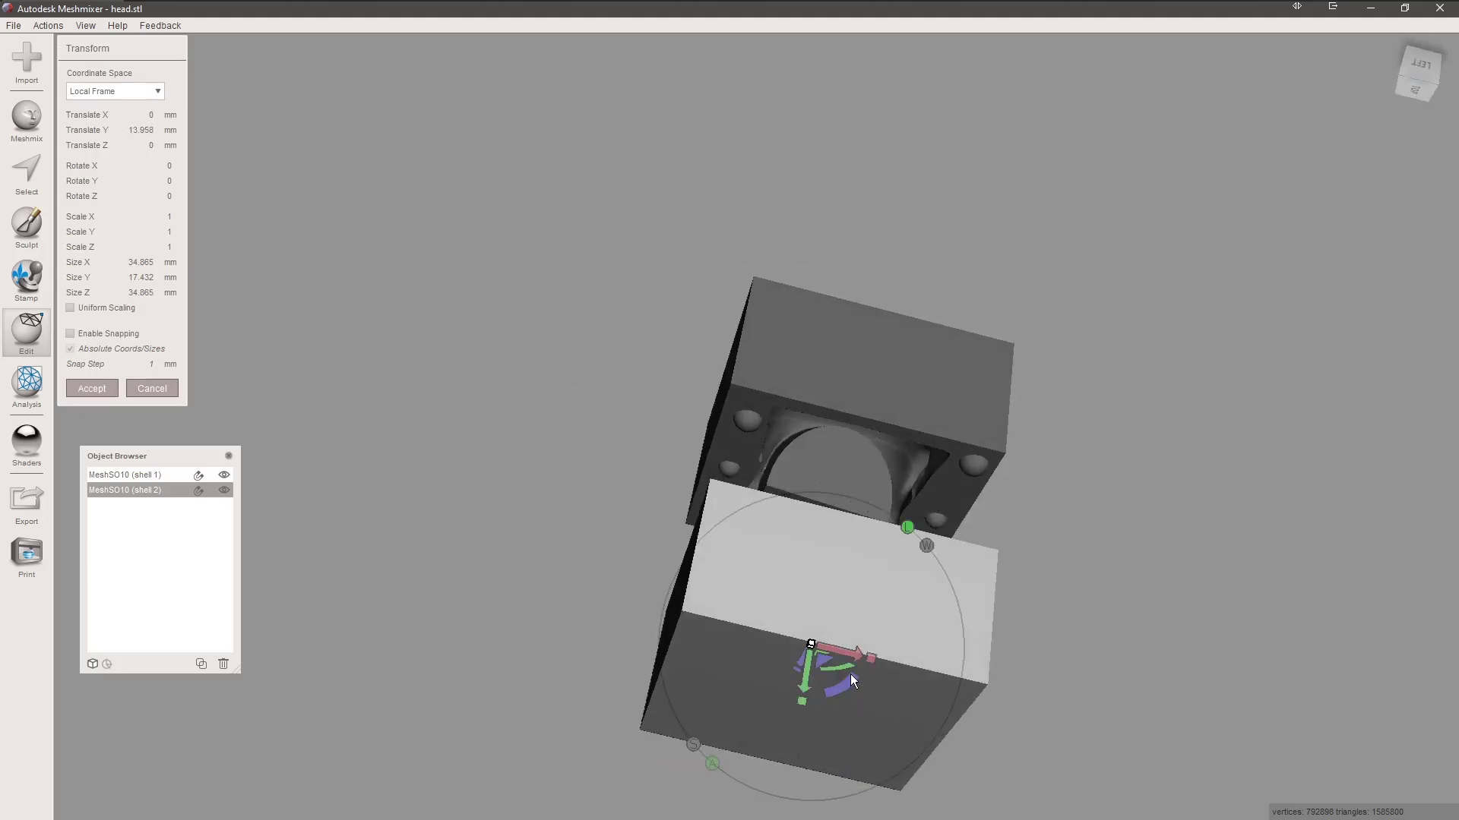
left_click_drag(850, 673, 746, 722)
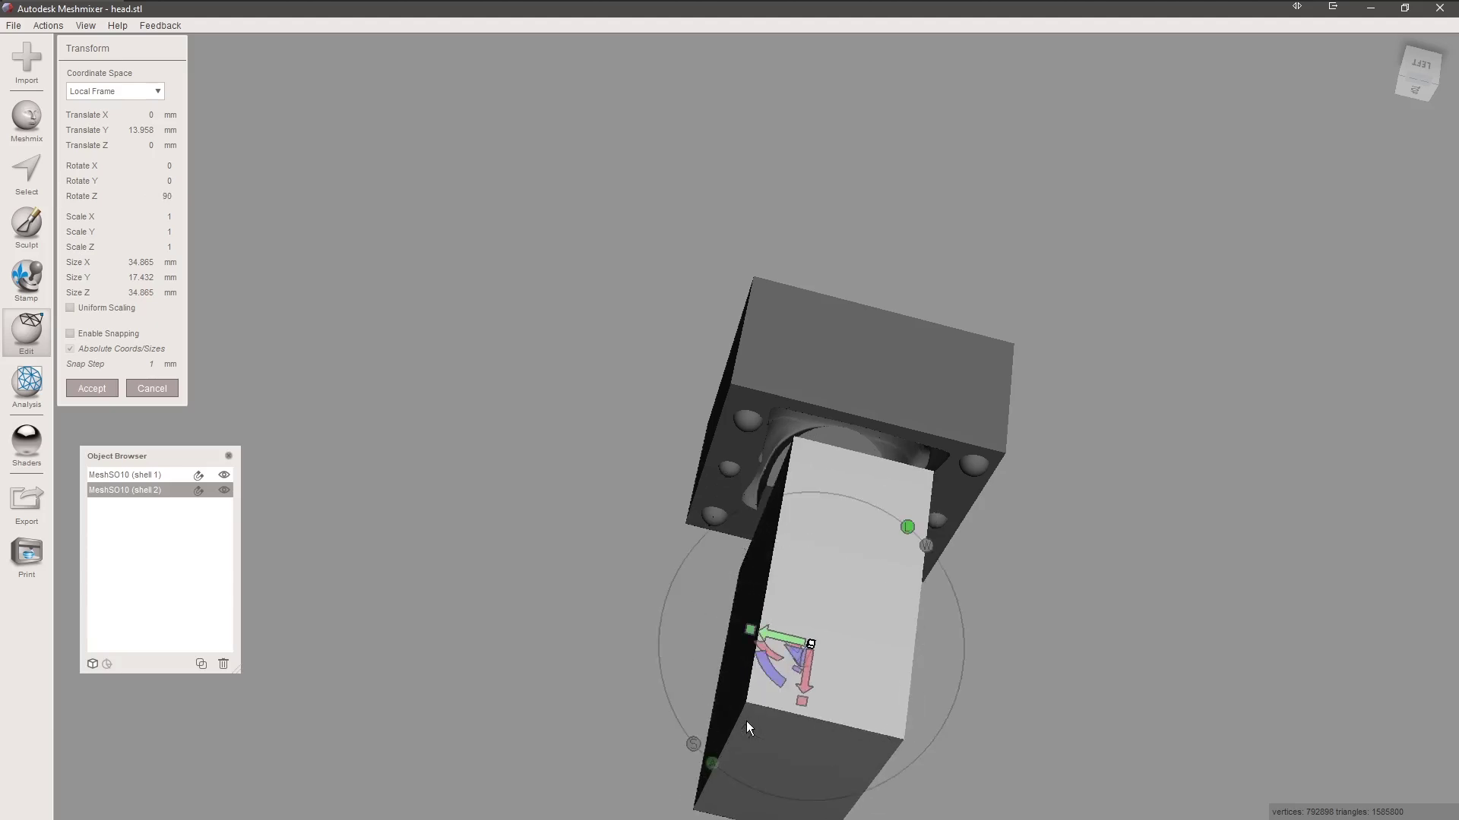
right_click_drag(746, 722, 709, 517)
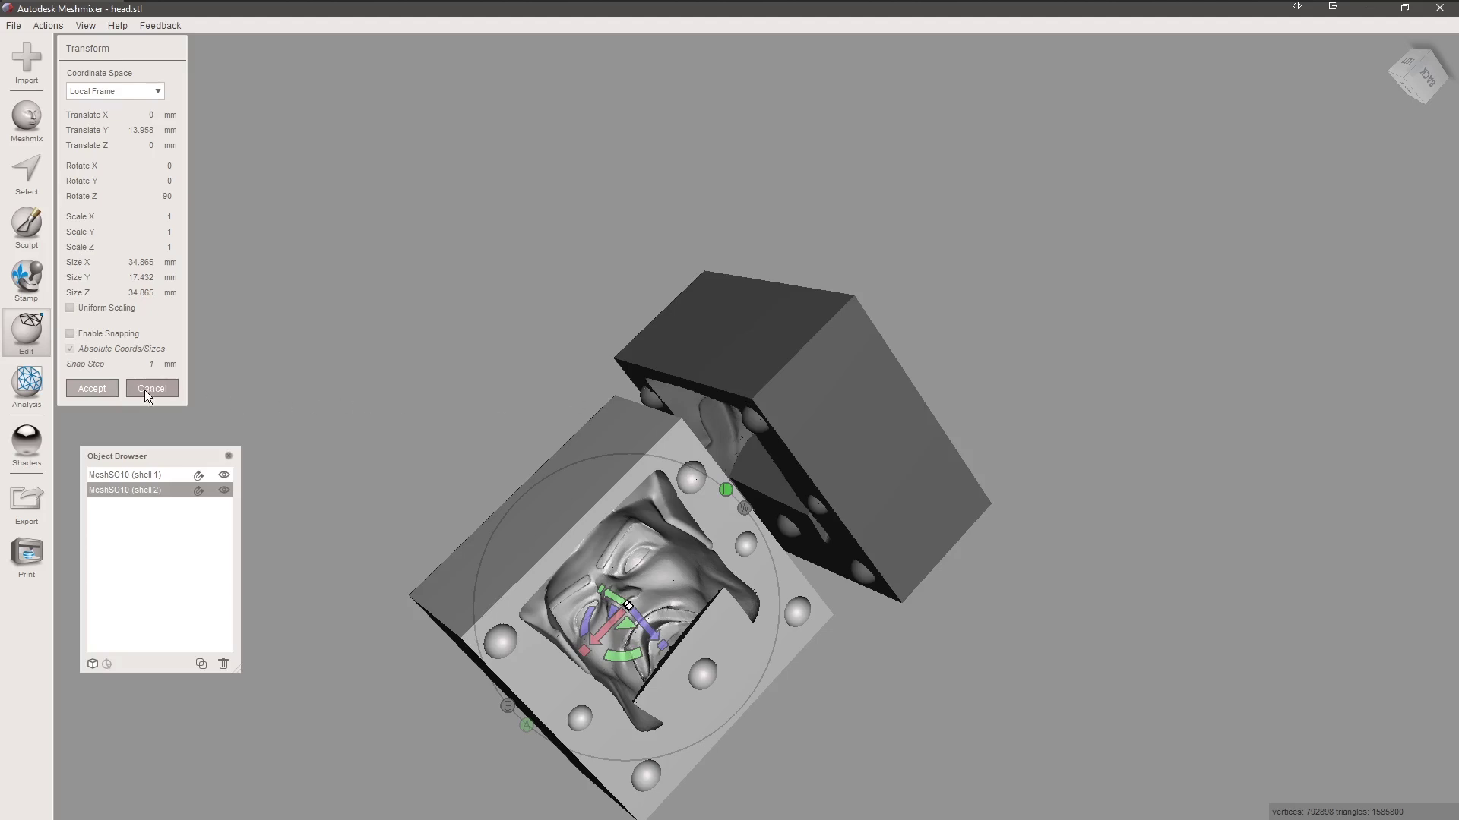
- Transform the back mold half, moving it -9.927 mm along Y and rotating it -90° about Z to open the mold
left_click(811, 399)
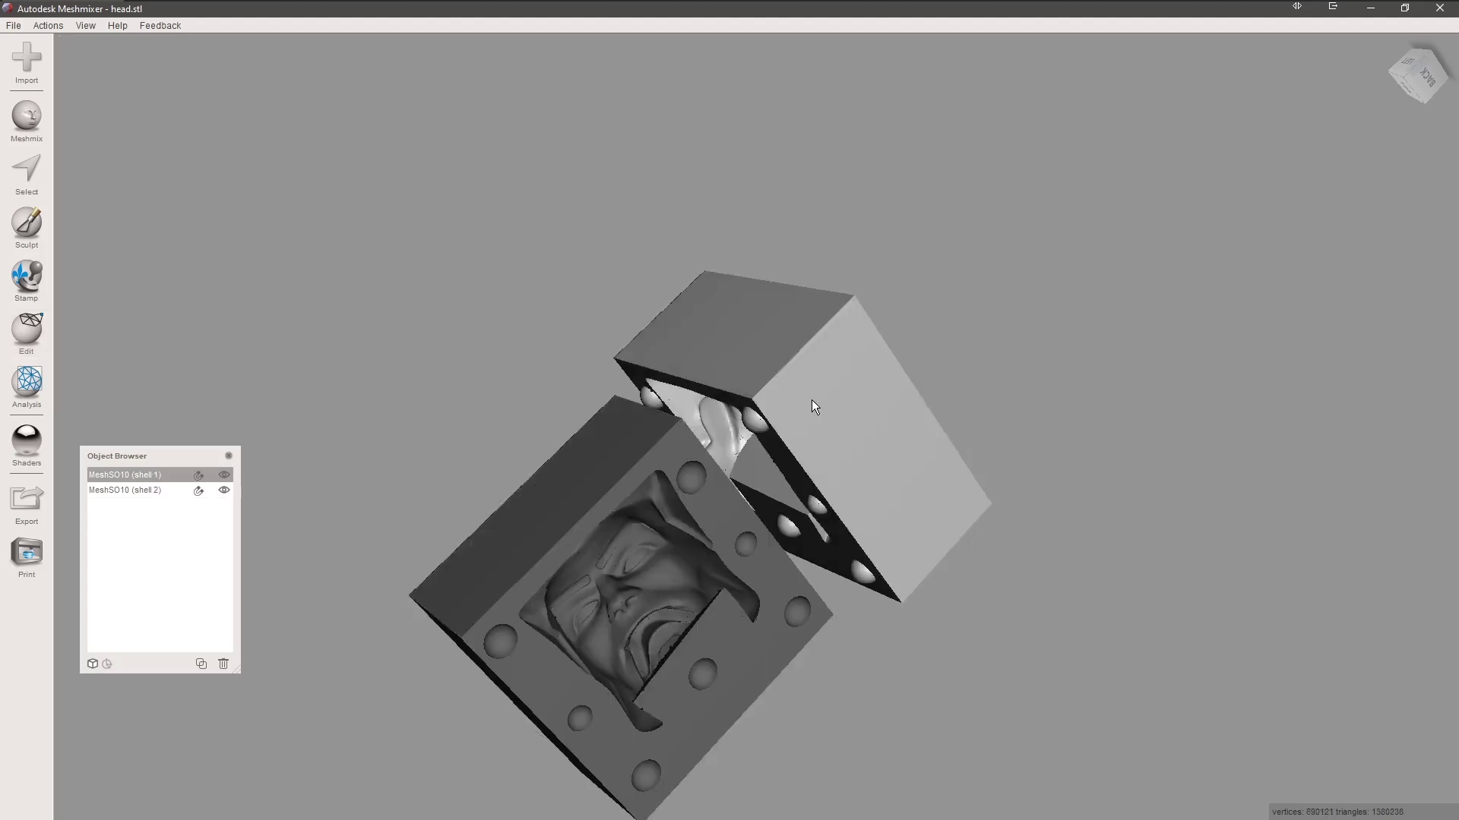
left_click(38, 331)
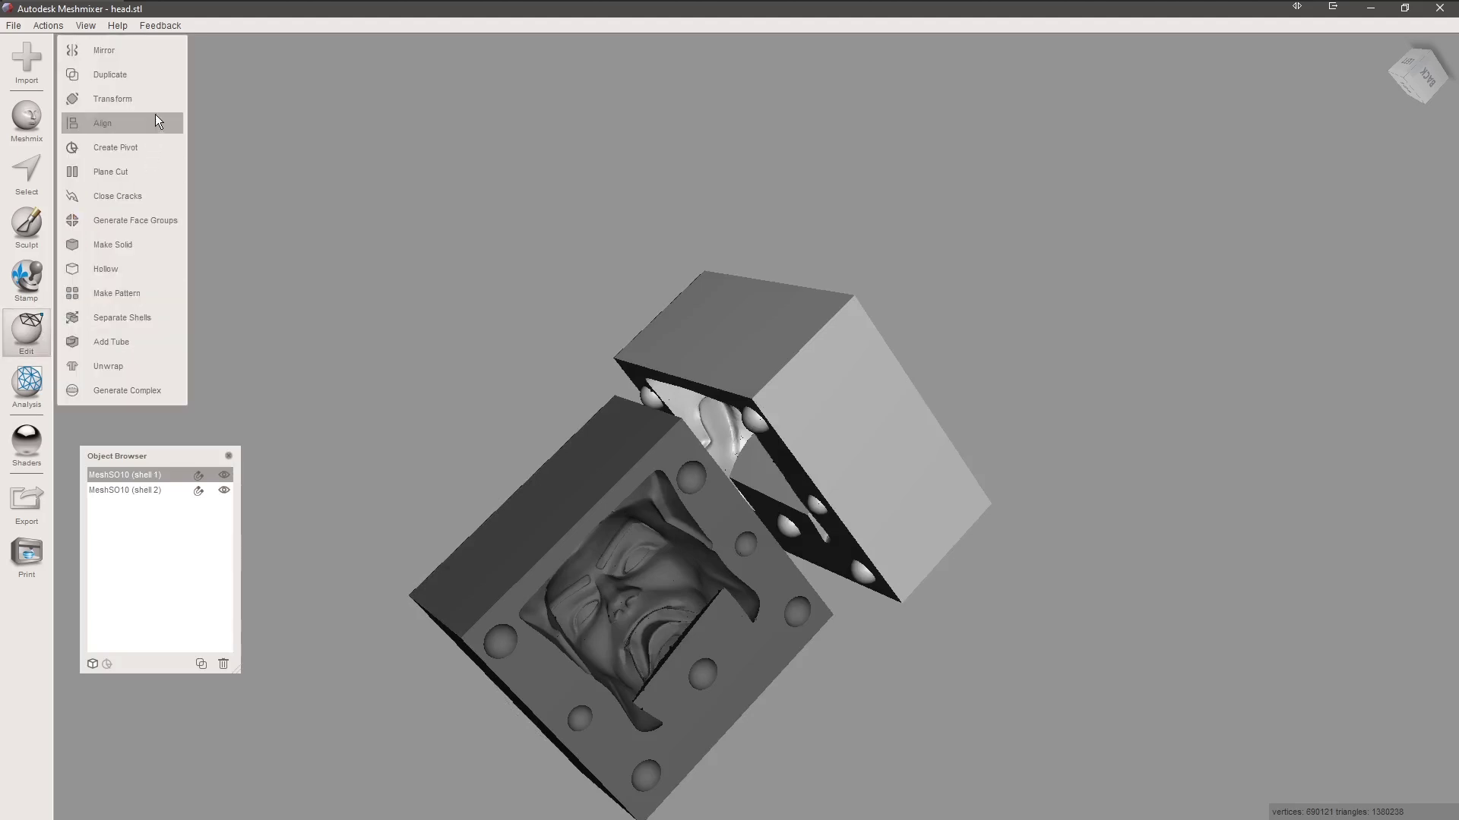
left_click(122, 98)
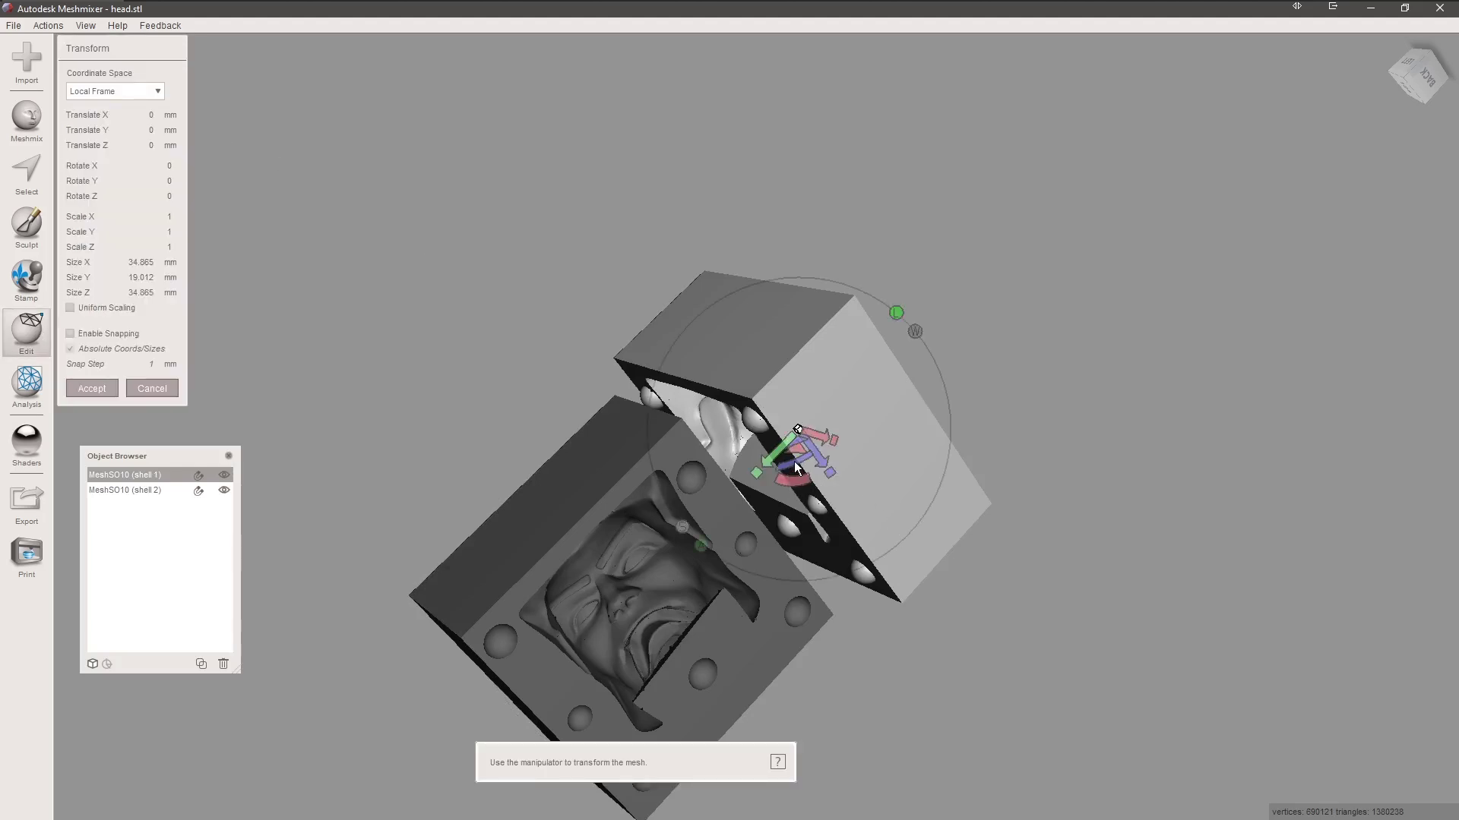
left_click_drag(795, 461, 905, 379)
left_click_drag(822, 399, 880, 357)
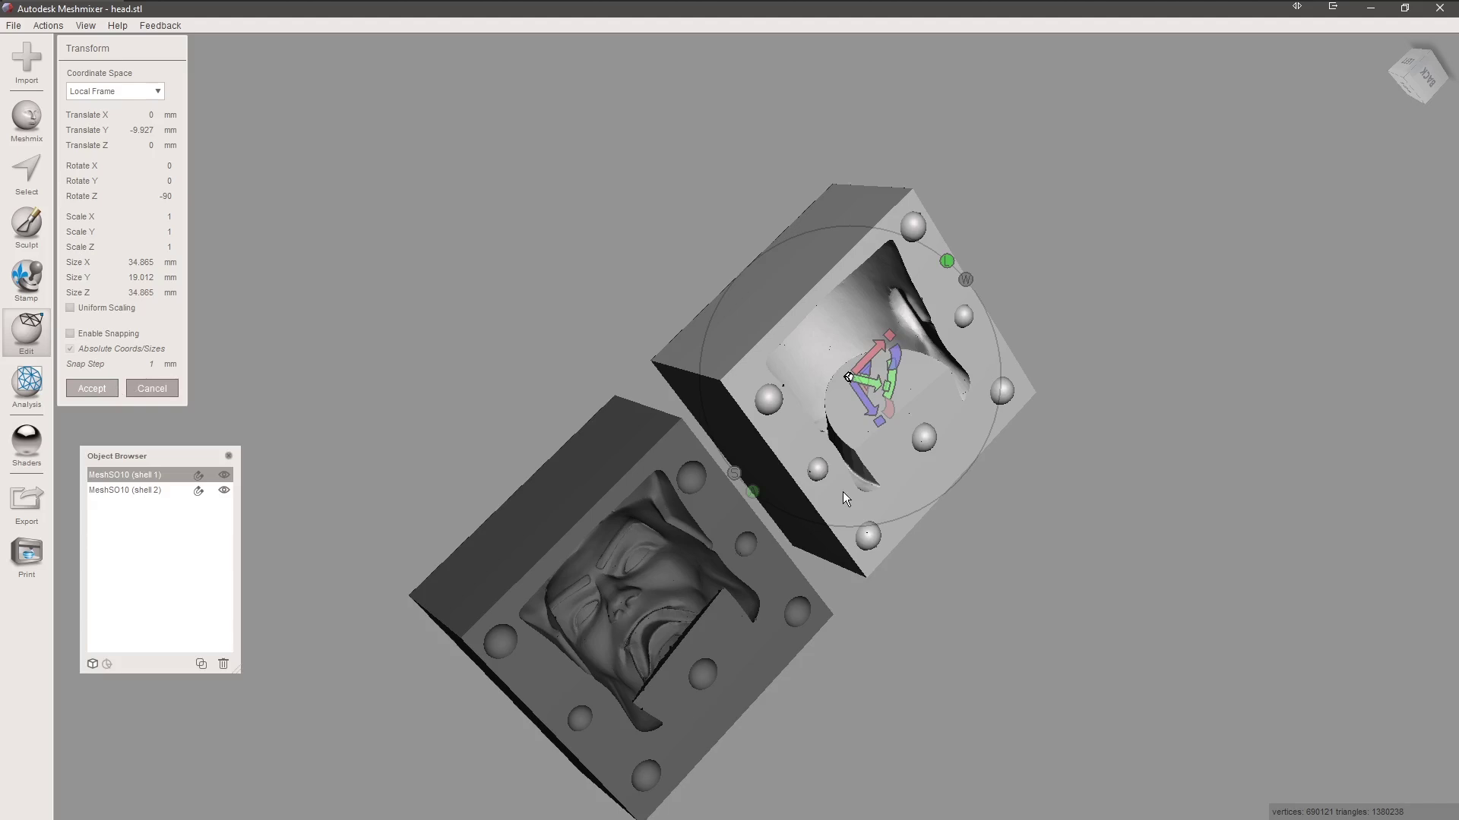
key("Return")
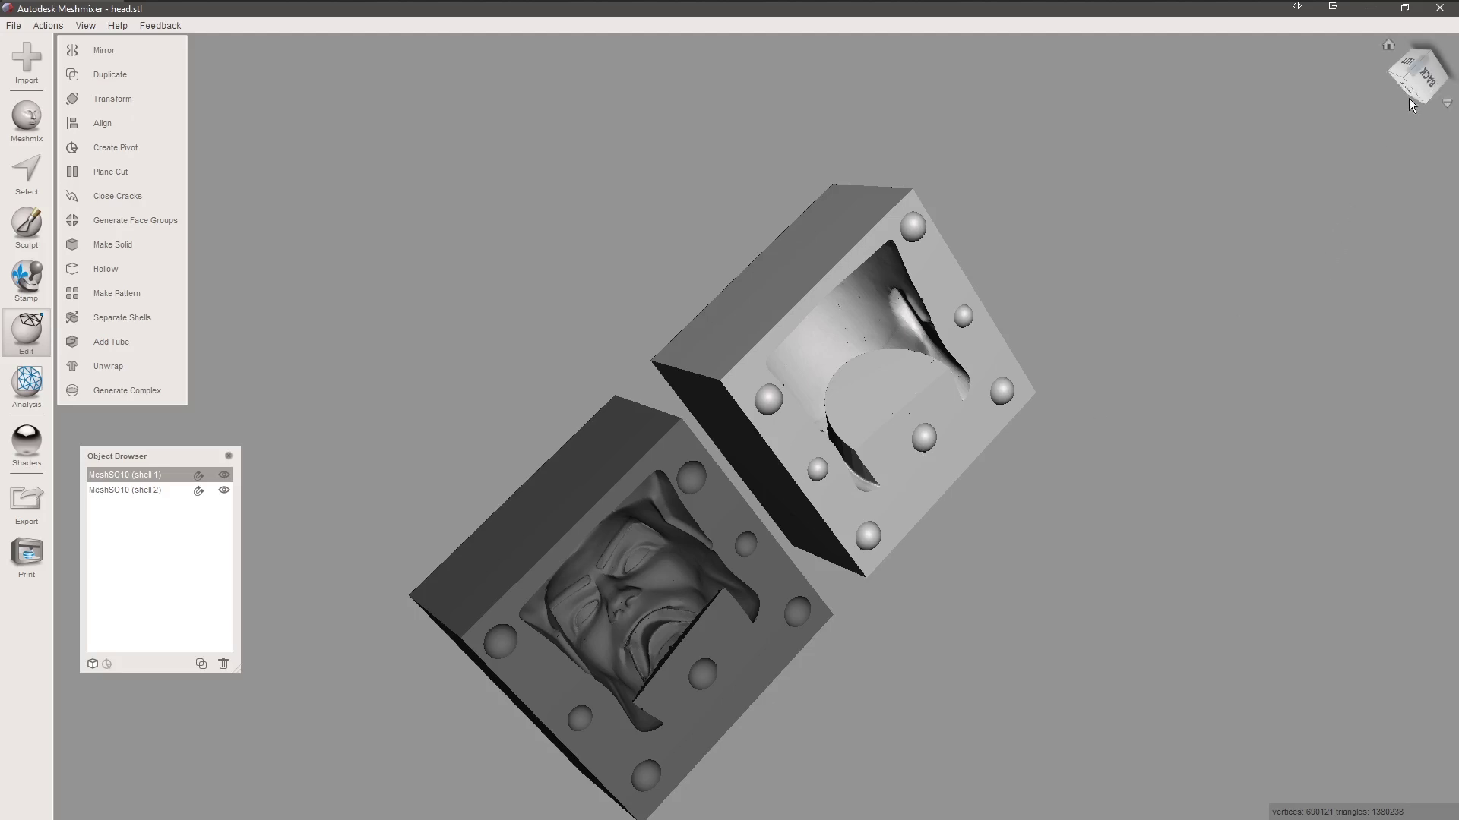
- Switch to the back view, rotated a quarter turn, to compare the two open mold halves side by side
left_click(1430, 82)
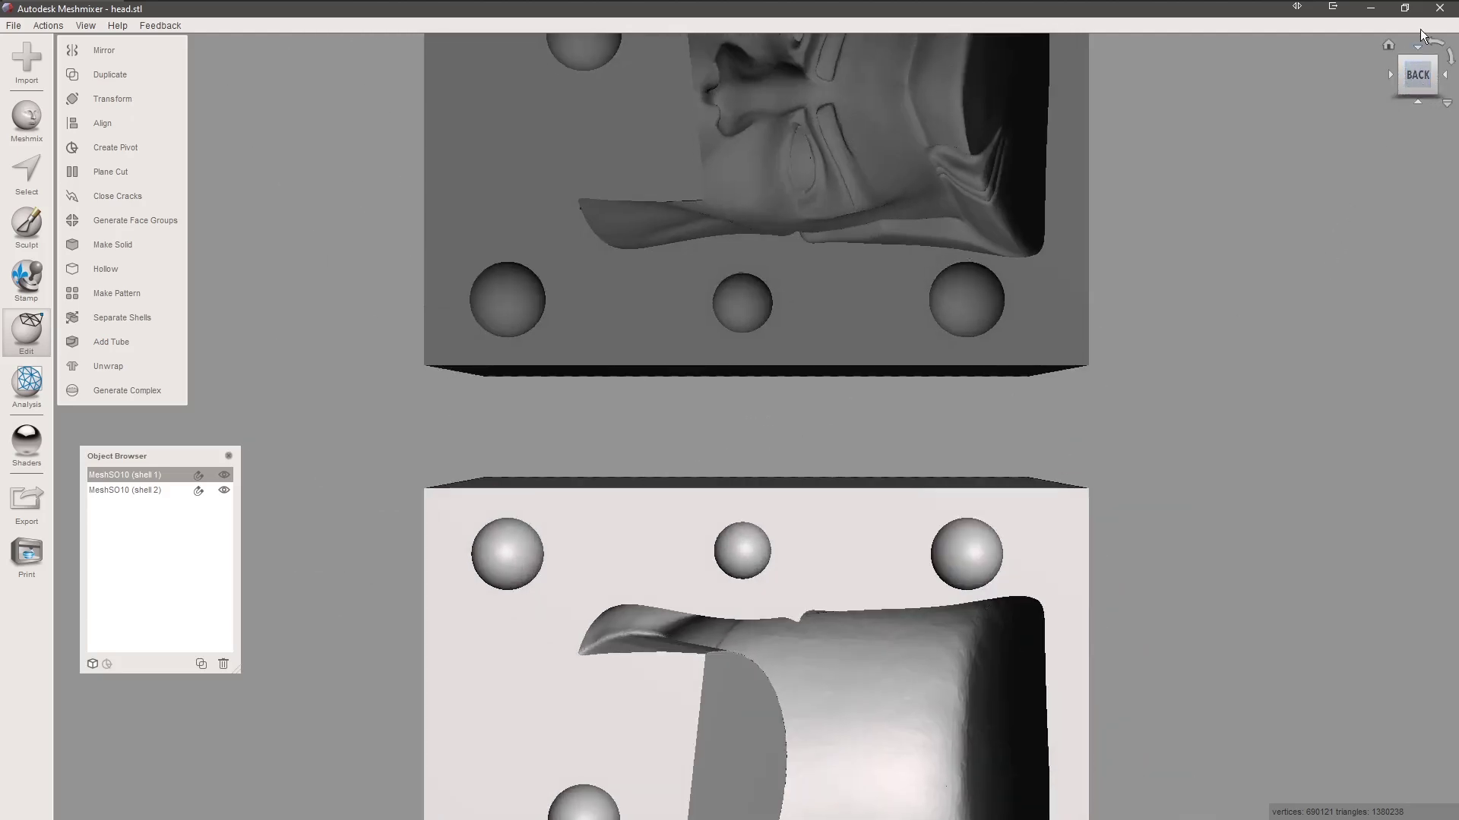
left_click(1436, 44)
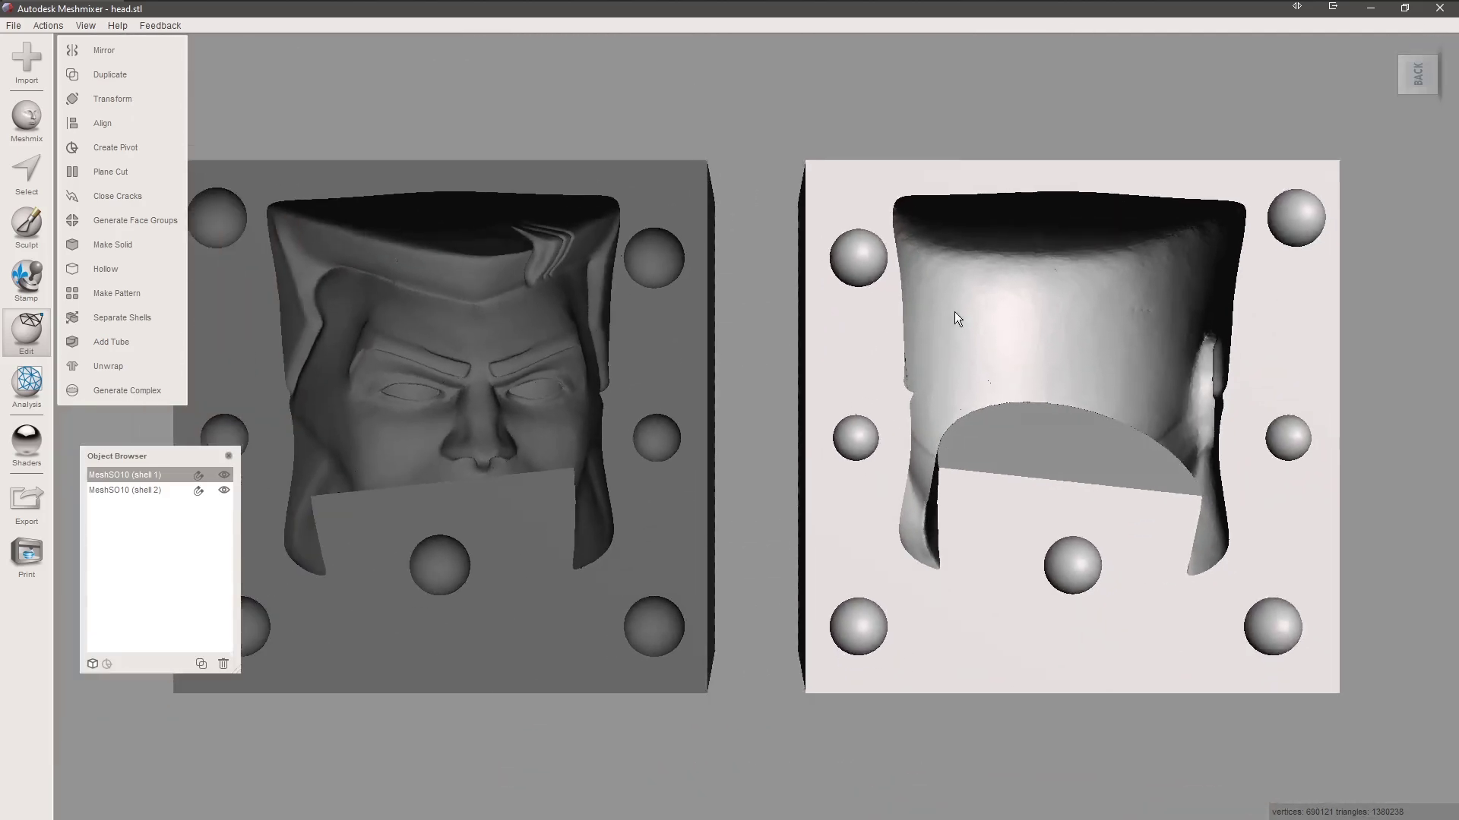
scroll(955, 318, "down", 3)
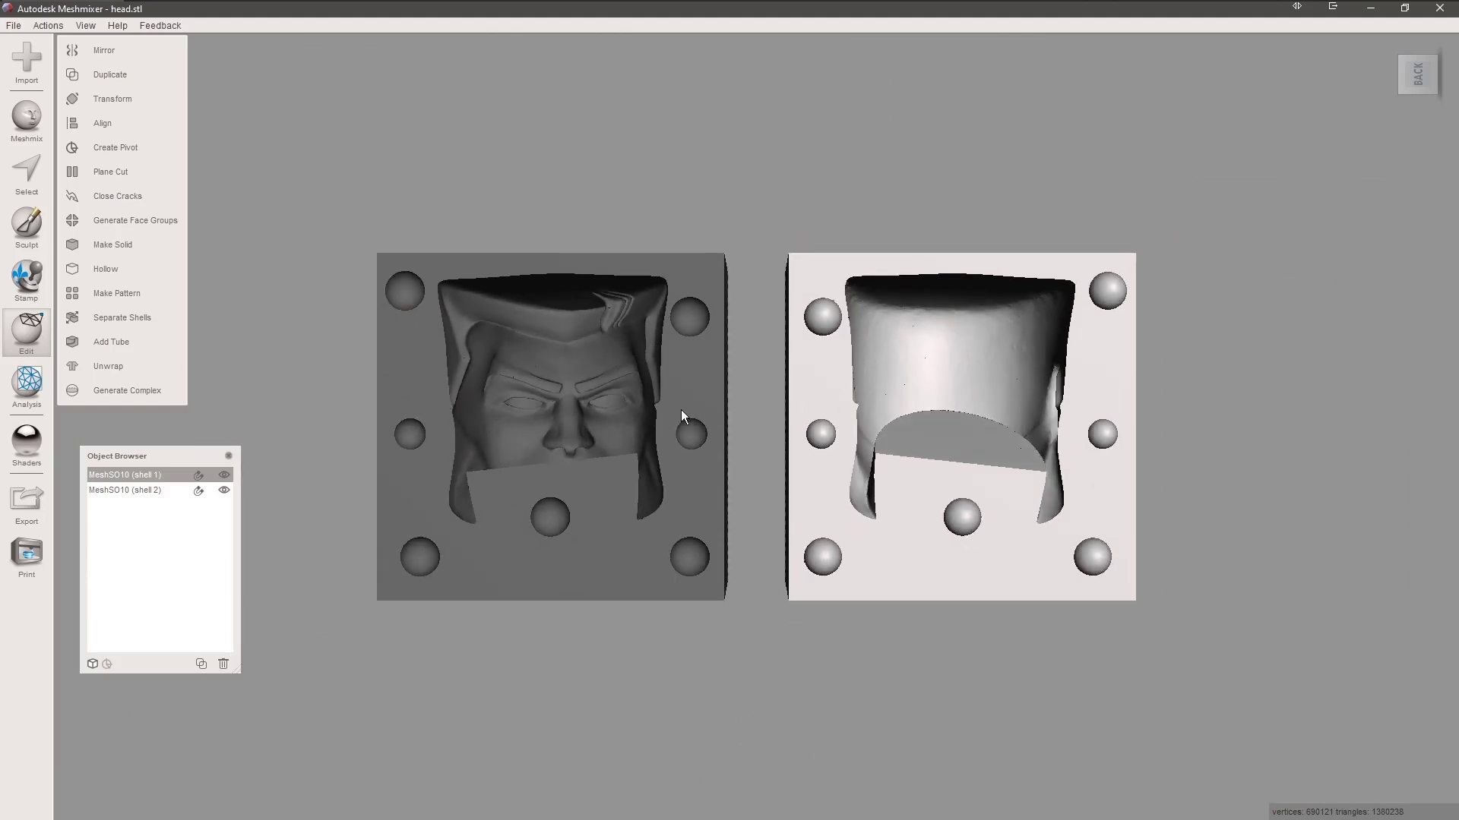